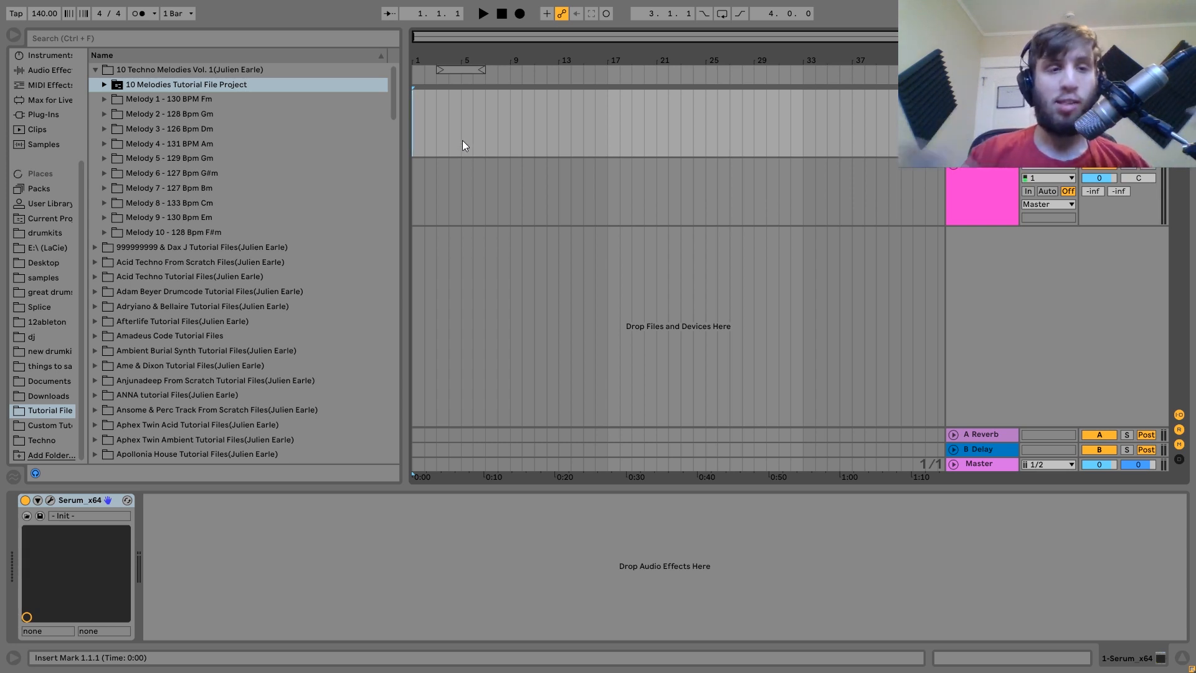
Open the Melody 1 - 130 BPM Fm folder and preview Melody 1 With Tail.
left_click(171, 101)
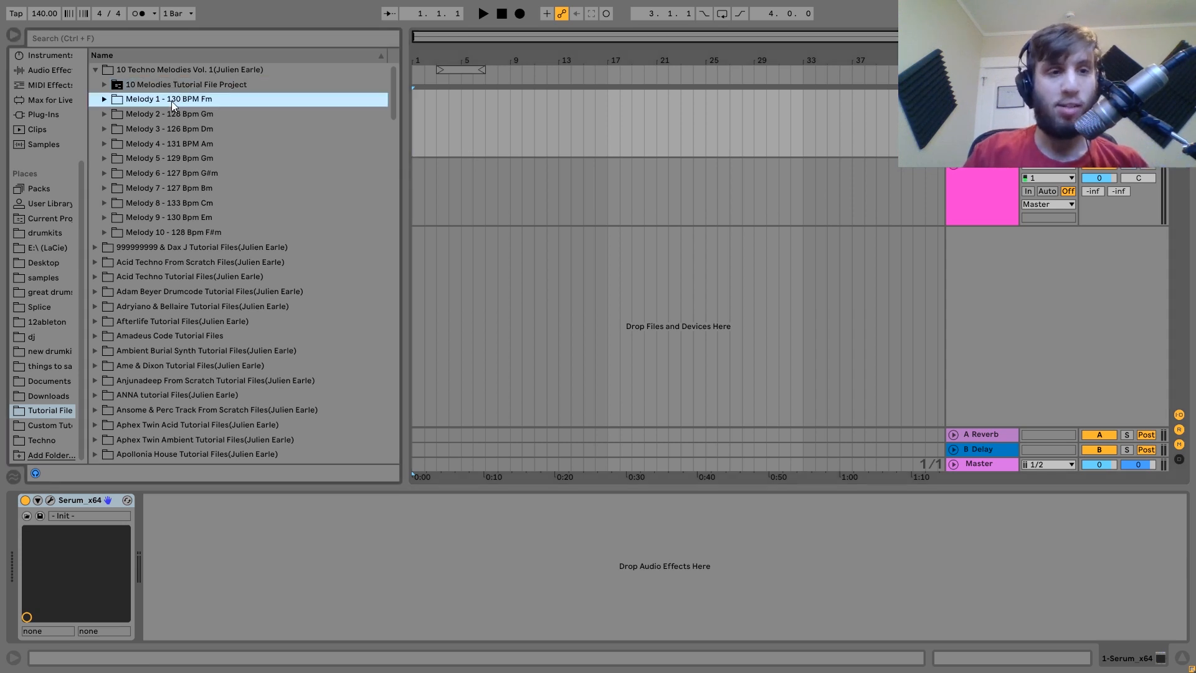
double_click(170, 101)
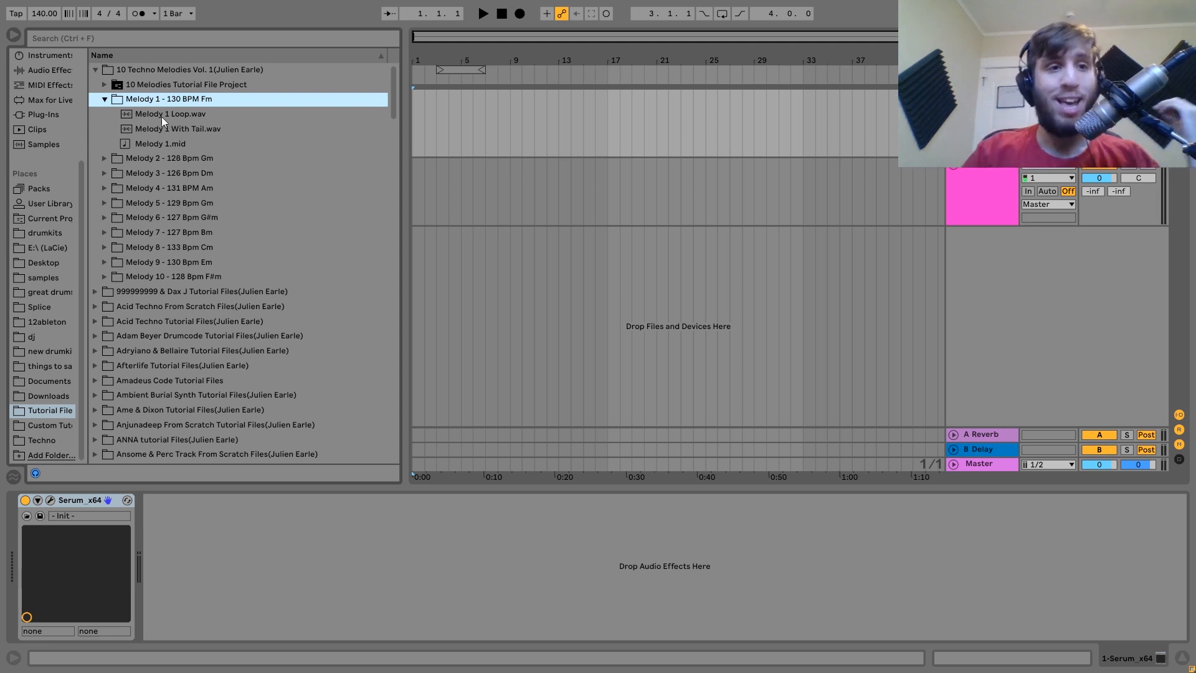
left_click(155, 70)
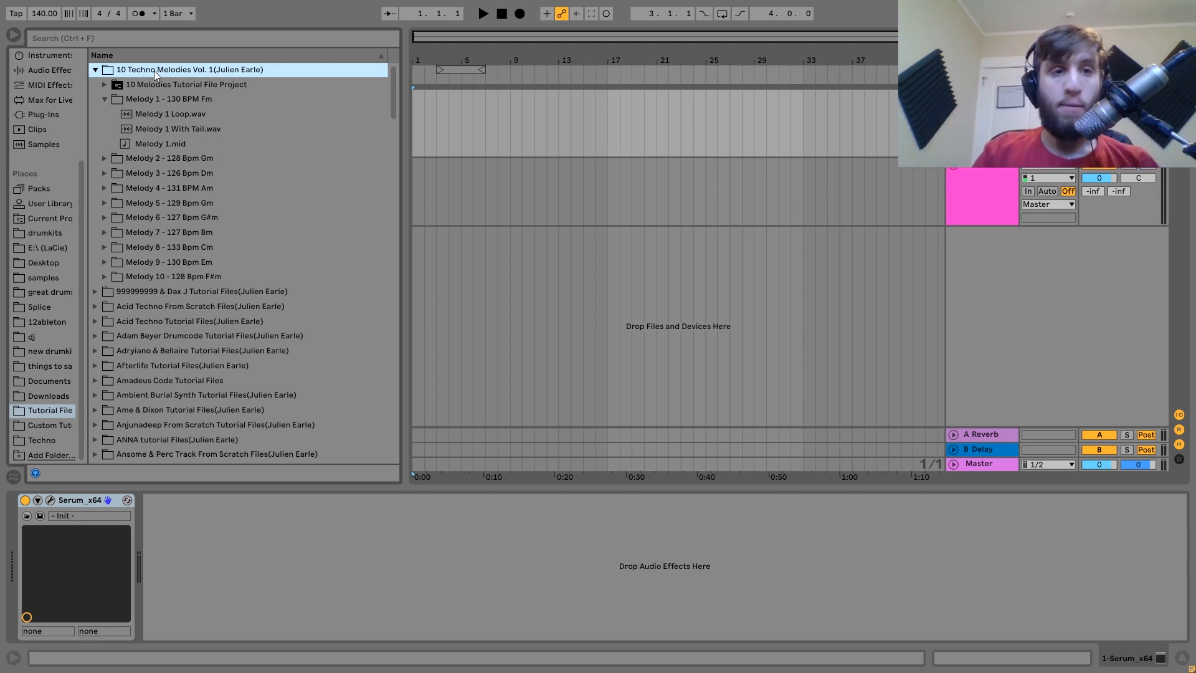
left_click(177, 127)
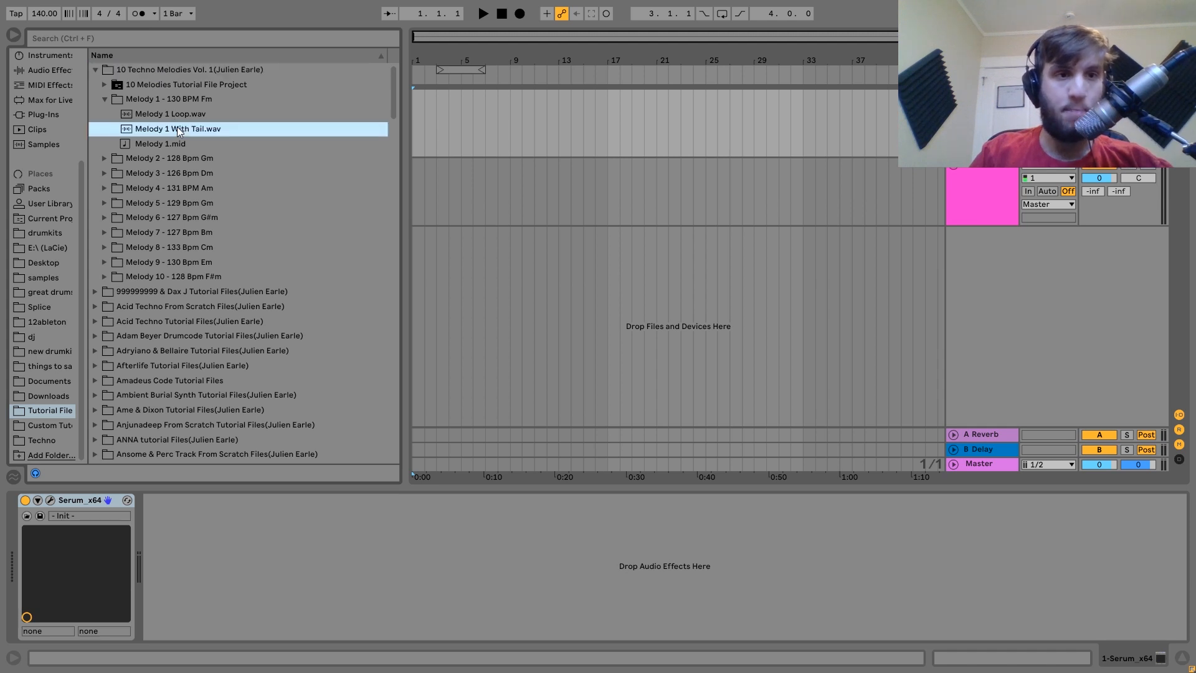
Audition the Melody 3 and Melody 7 loops, leaving Melody 7 - 127 Bpm Bm expanded, and glance at Serum.
left_click(106, 159)
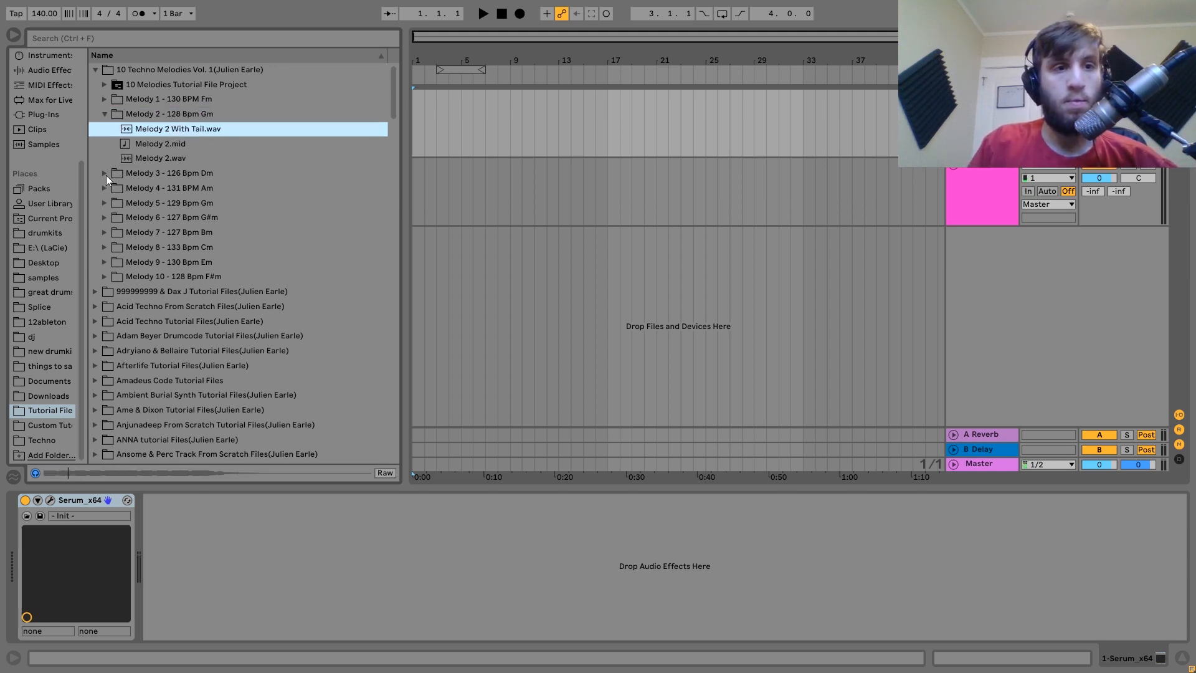
left_click(104, 173)
left_click(167, 145)
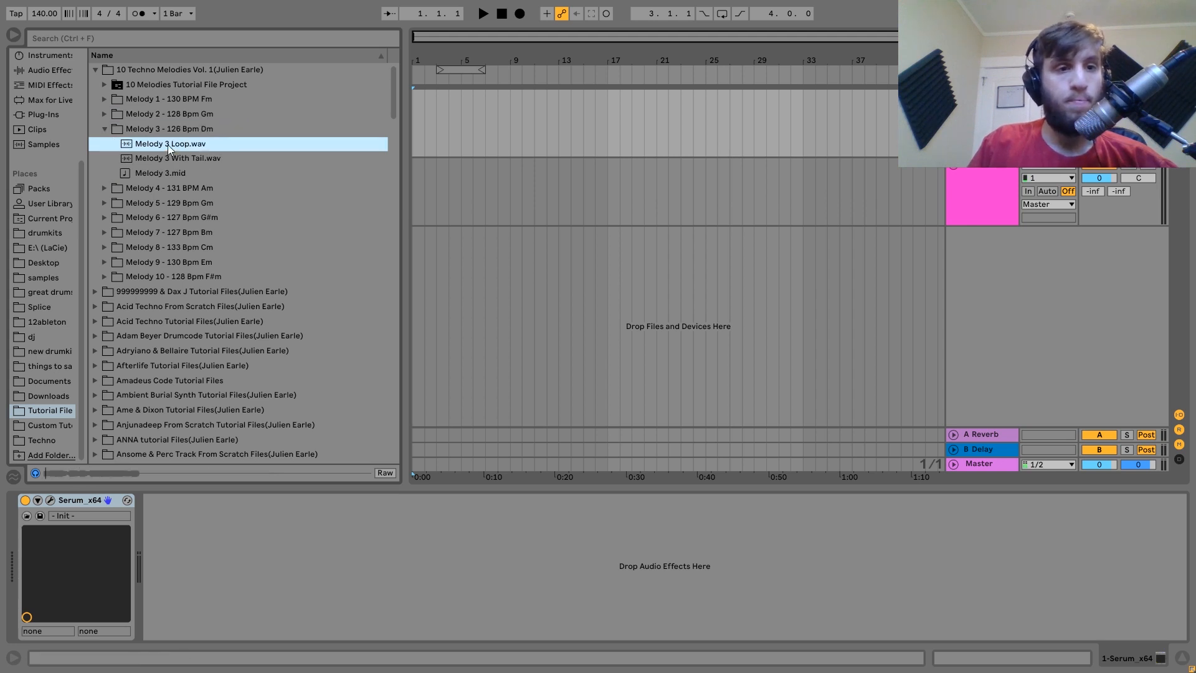
left_click(103, 233)
left_click(159, 204)
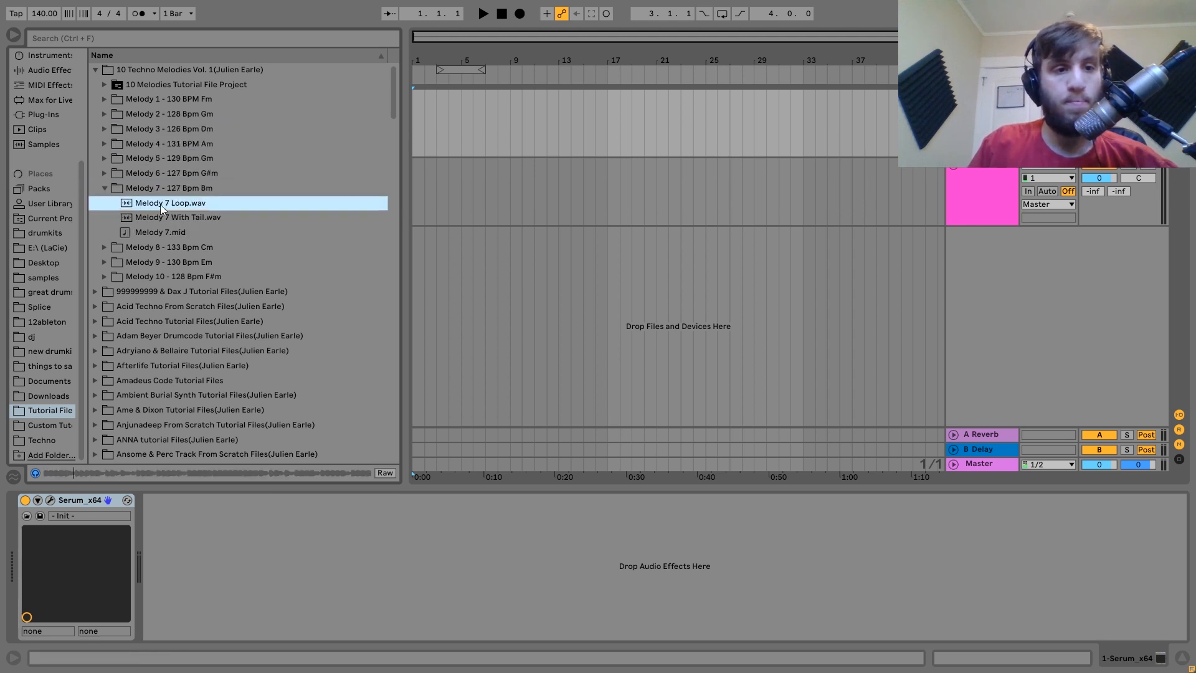
left_click(211, 191)
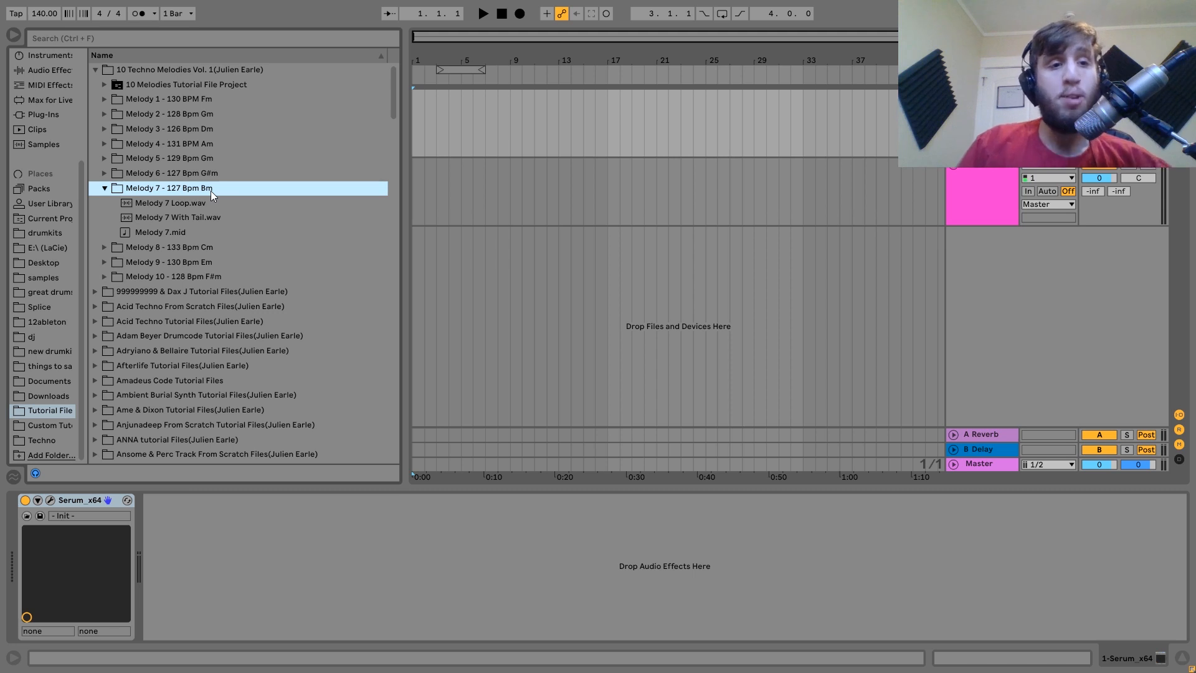
left_click(51, 501)
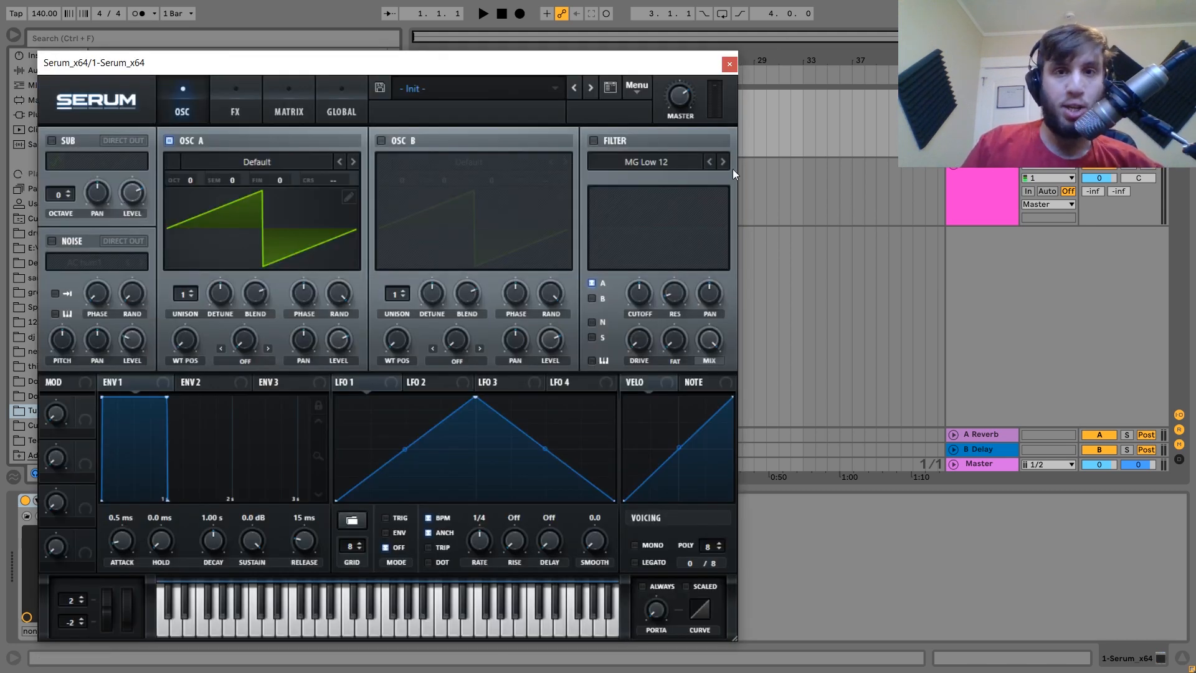
left_click(729, 64)
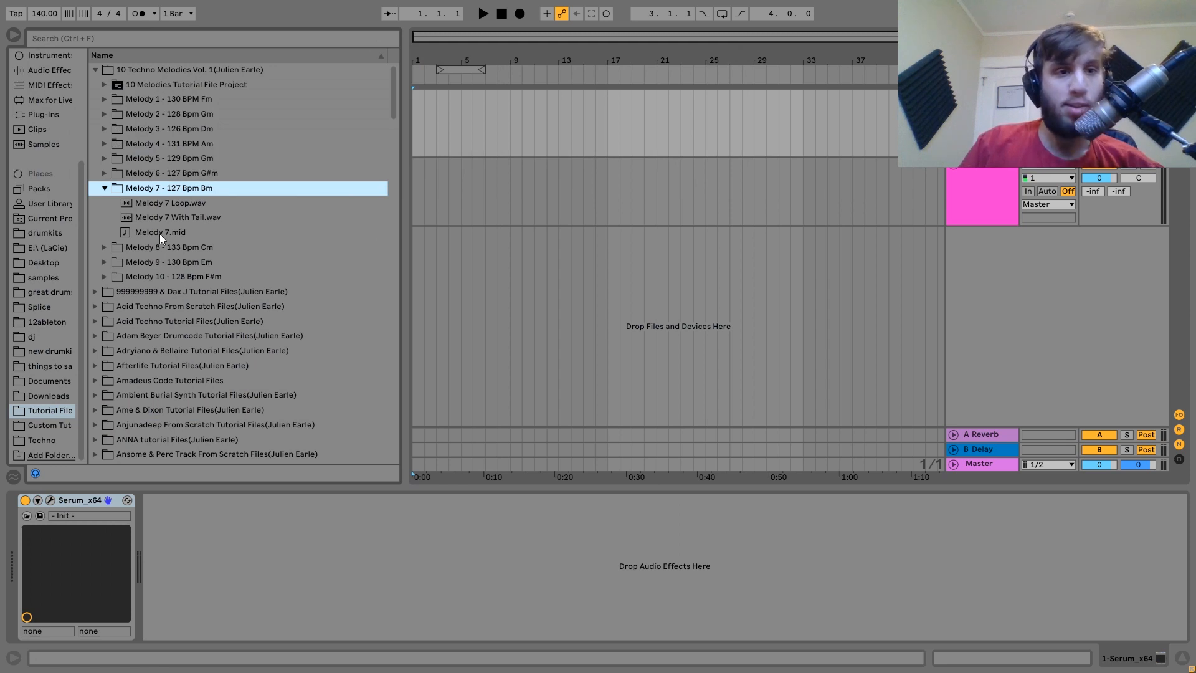
Place Melody 7.mid at bar 1 on the Serum track and set the tempo to 130 BPM.
left_click_drag(159, 233, 413, 128)
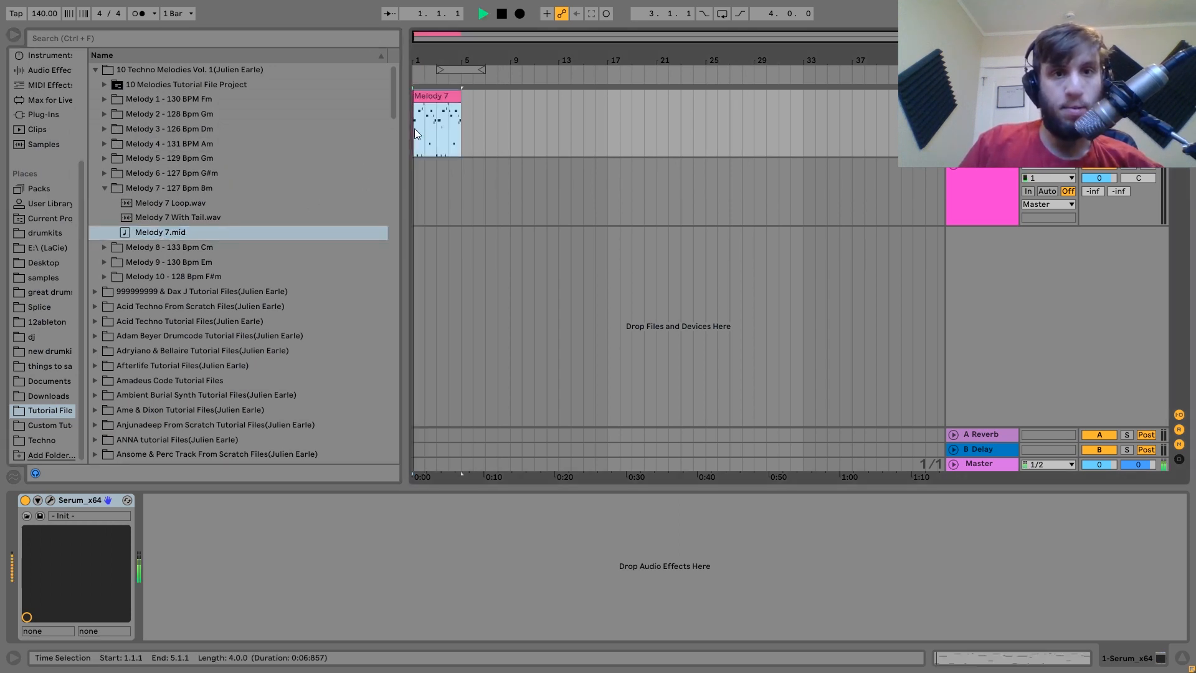
key("space")
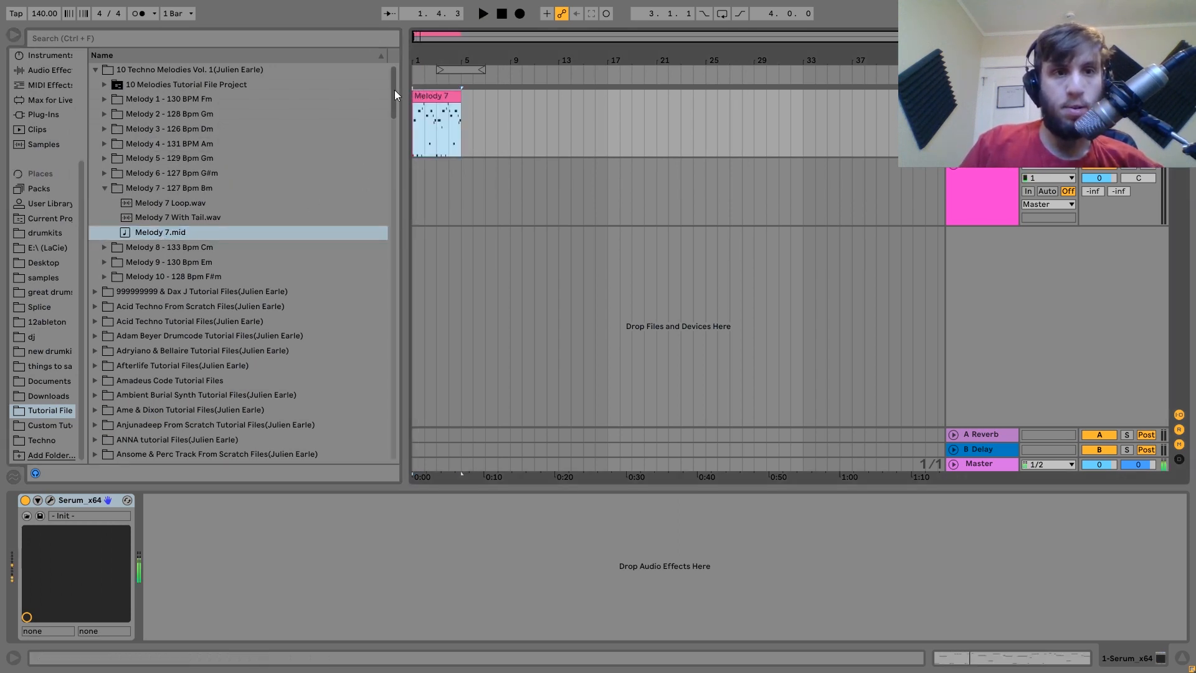
left_click(42, 18)
type("130")
key("Return")
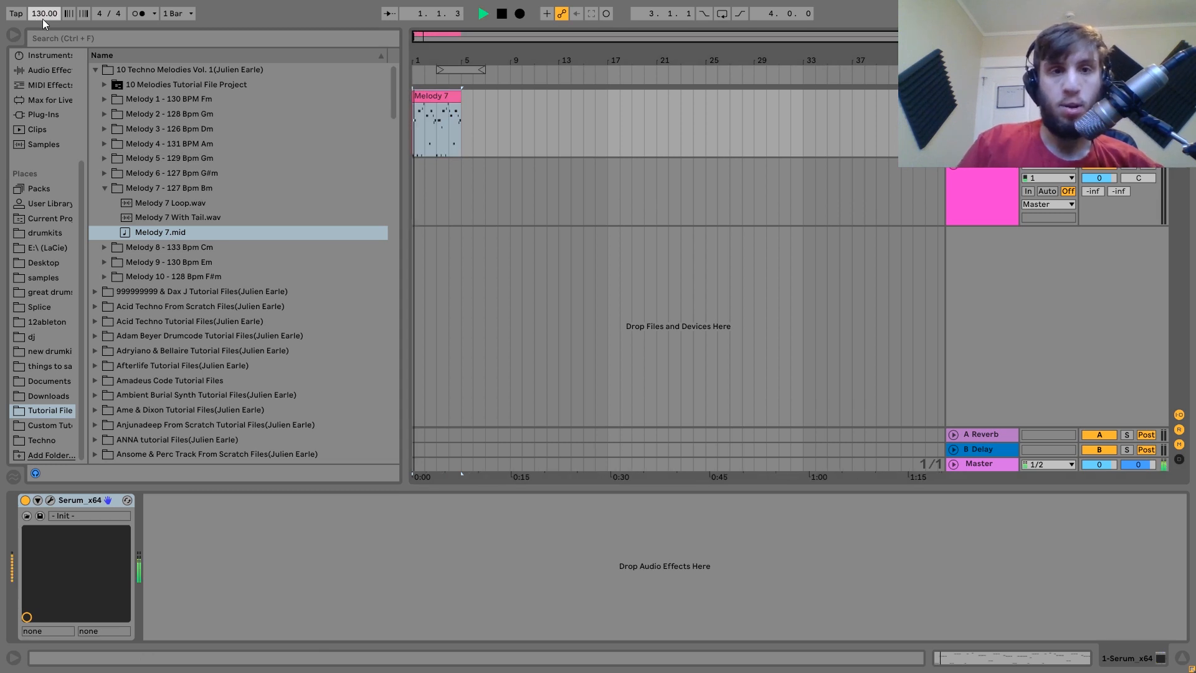
Loop playback over the Melody 7 clip and bring up Serum's editor.
left_click(429, 96)
key("ctrl+l")
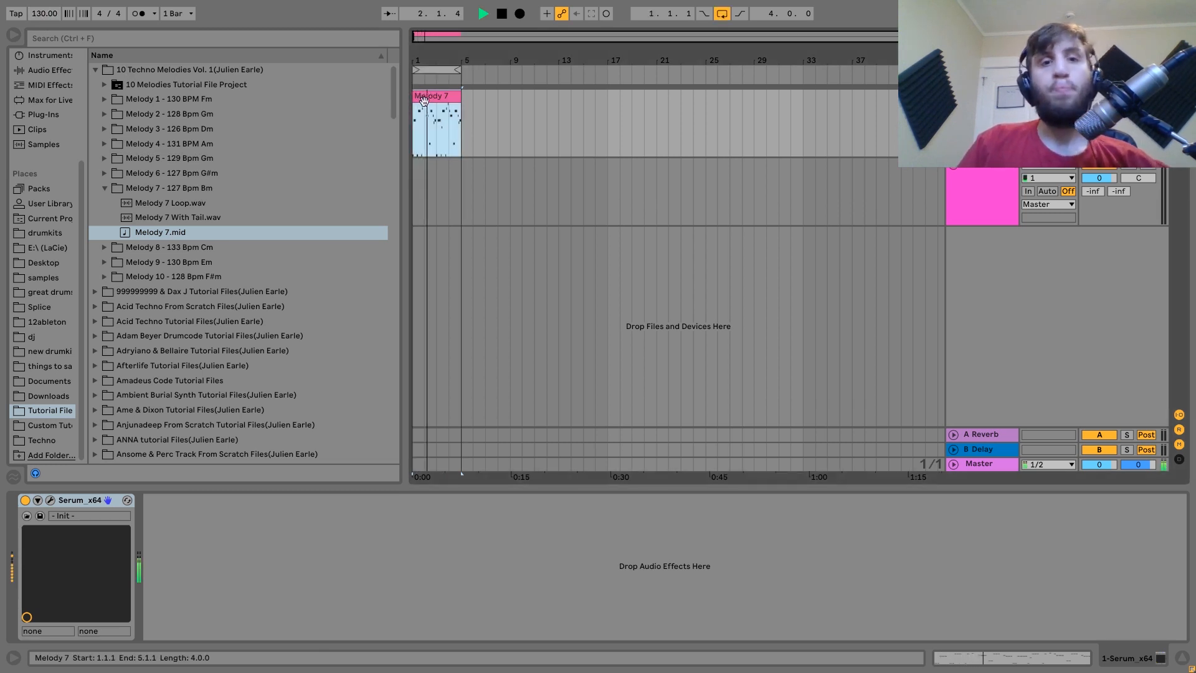
key("space")
left_click(47, 502)
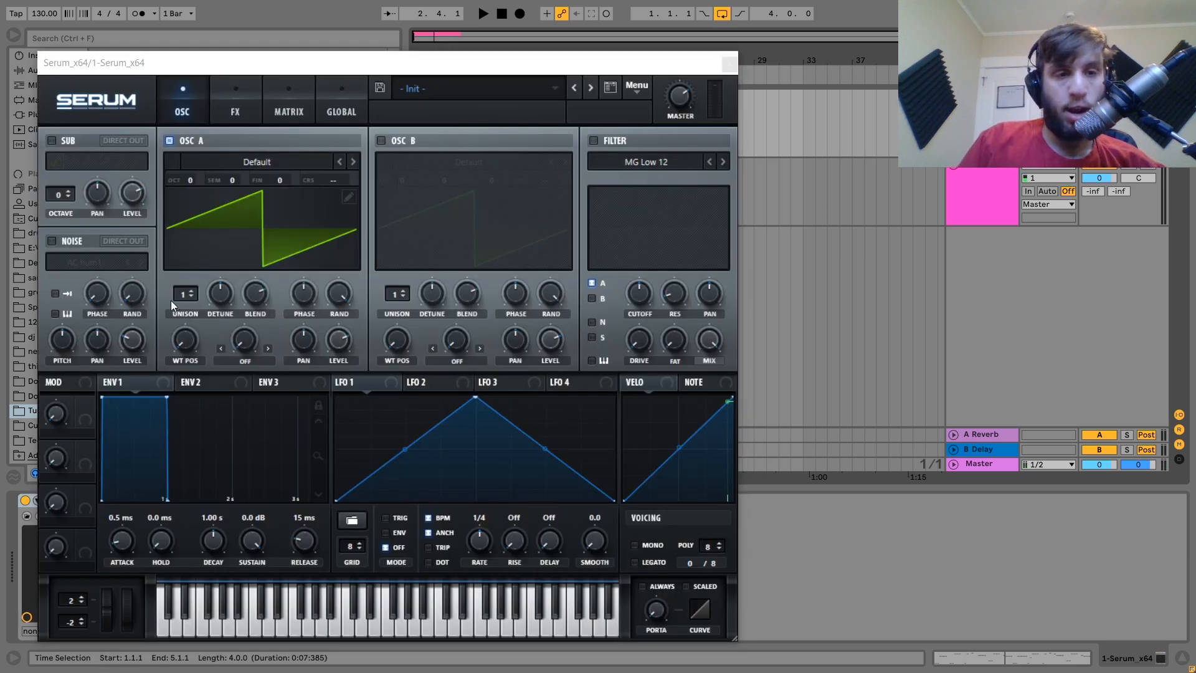
Give oscillator A 16 unison voices and increase its unison detune.
left_click_drag(182, 297, 206, 73)
key("space")
key("space")
left_click_drag(219, 295, 222, 266)
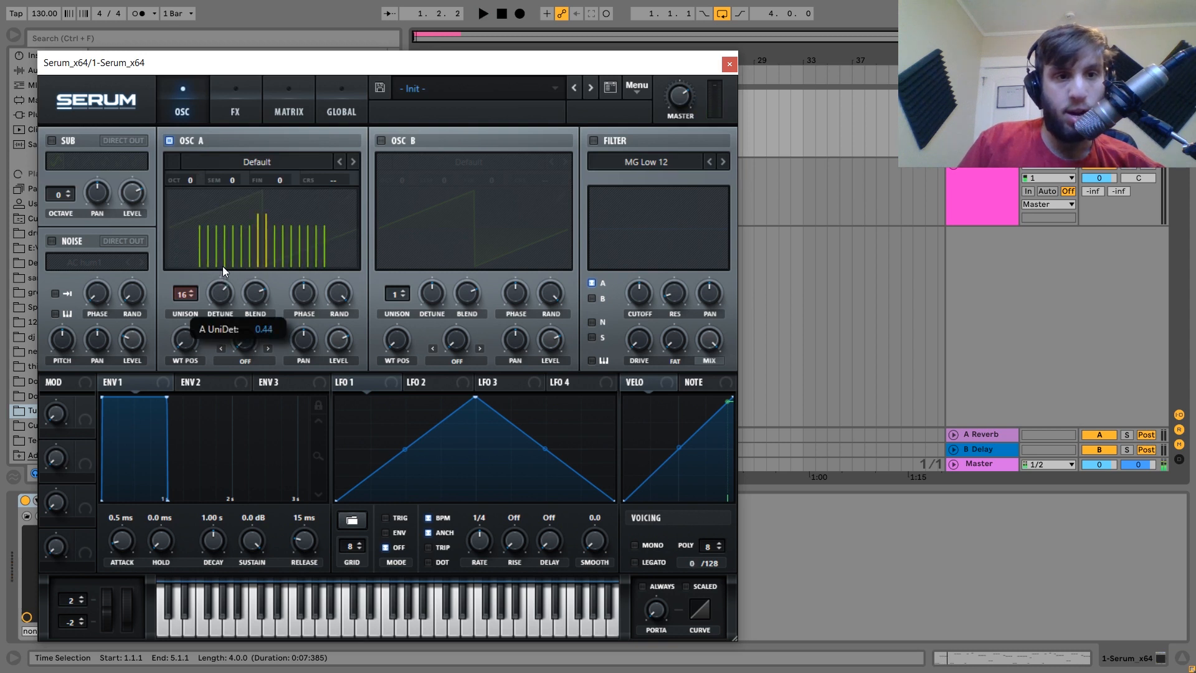
Lengthen the amp envelope release to 362 ms while replaying the melody.
key("space")
key("space")
left_click(1100, 110)
key("space")
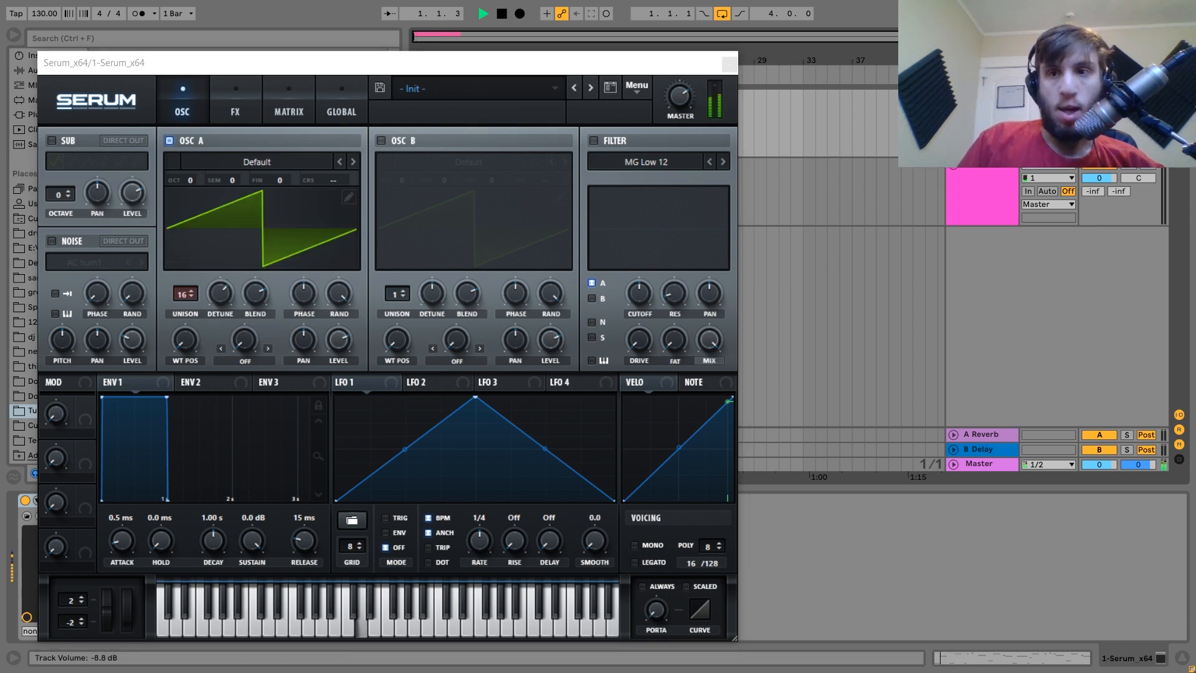
key("space")
left_click_drag(304, 540, 305, 510)
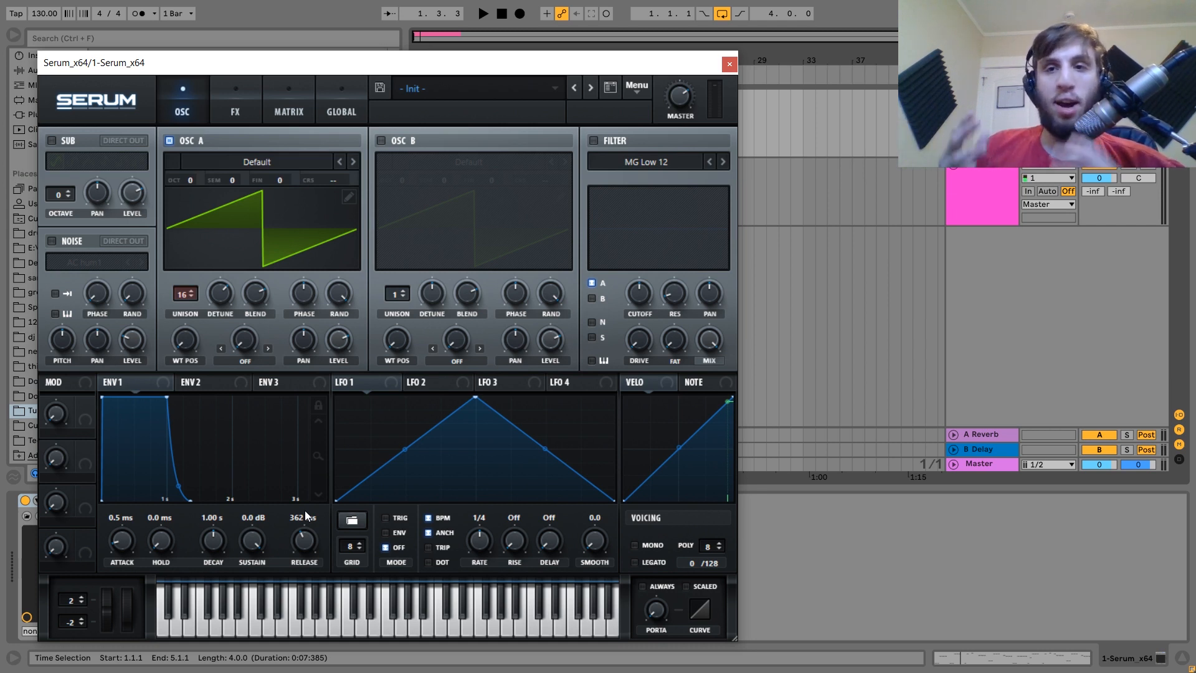
left_click(229, 117)
left_click(61, 215)
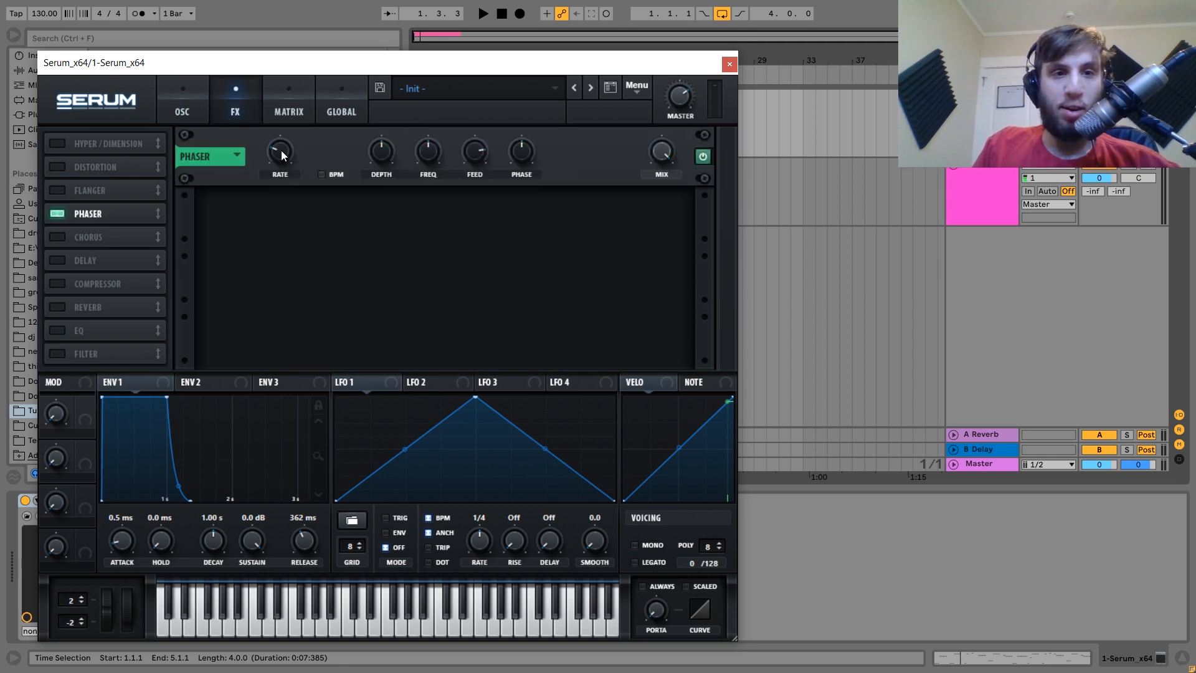
left_click_drag(281, 152, 281, 200)
left_click_drag(528, 151, 528, 178)
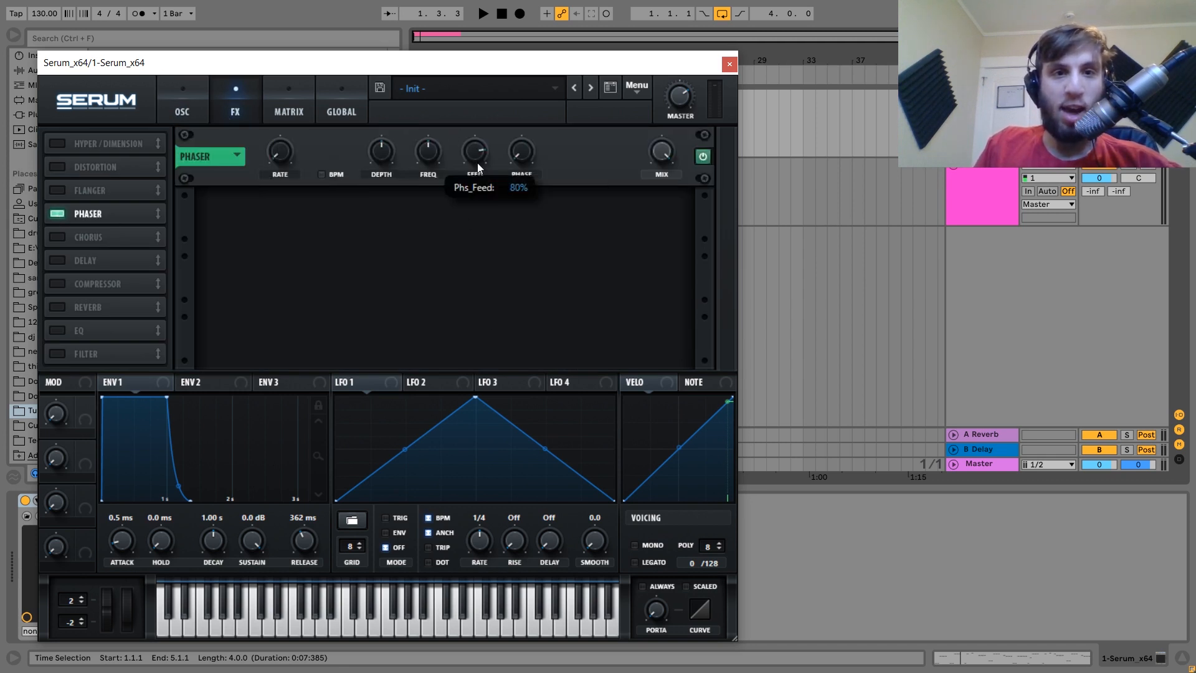
left_click(58, 214)
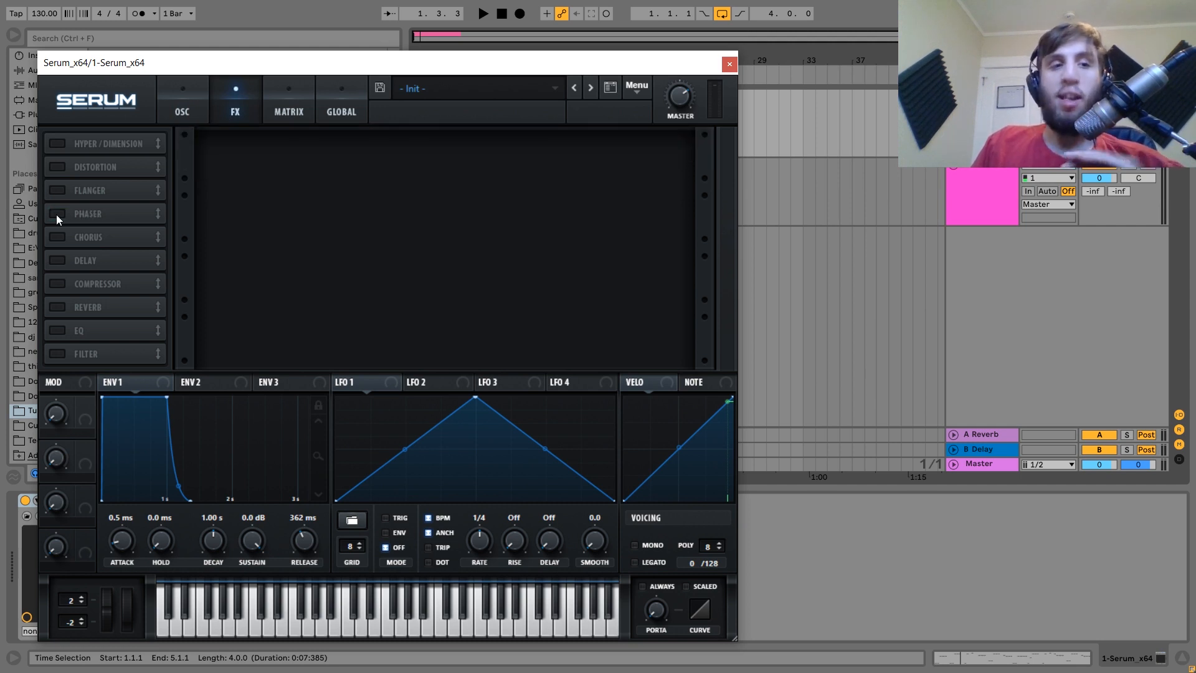
left_click(197, 113)
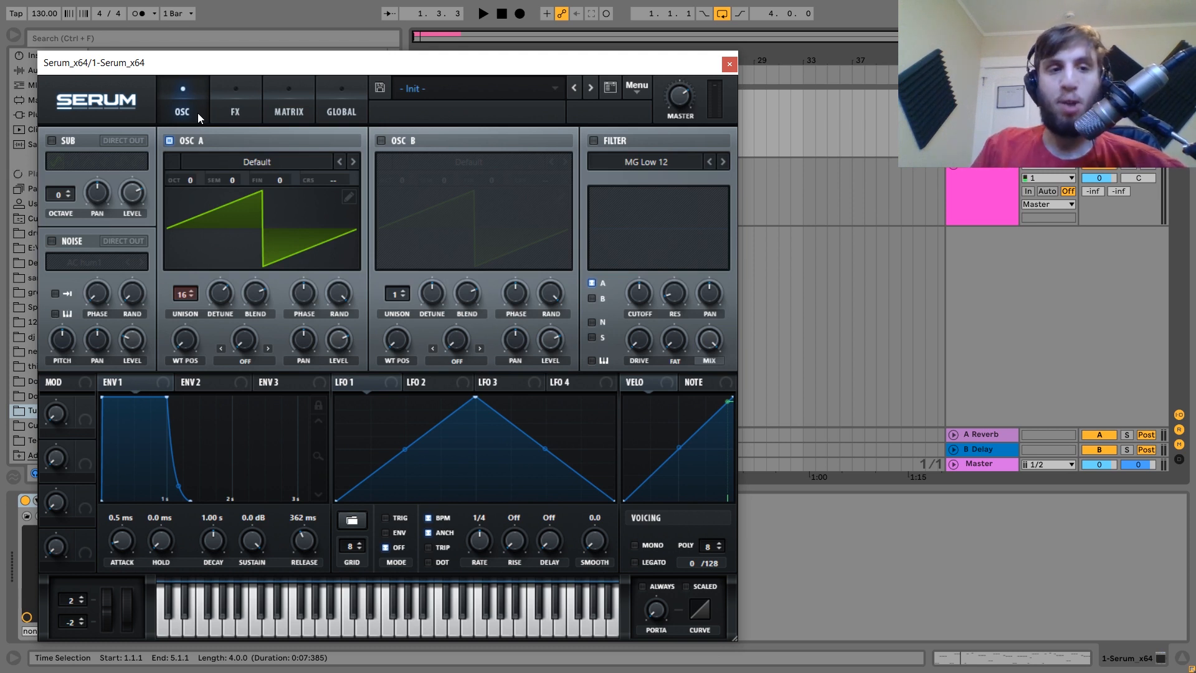
key("space")
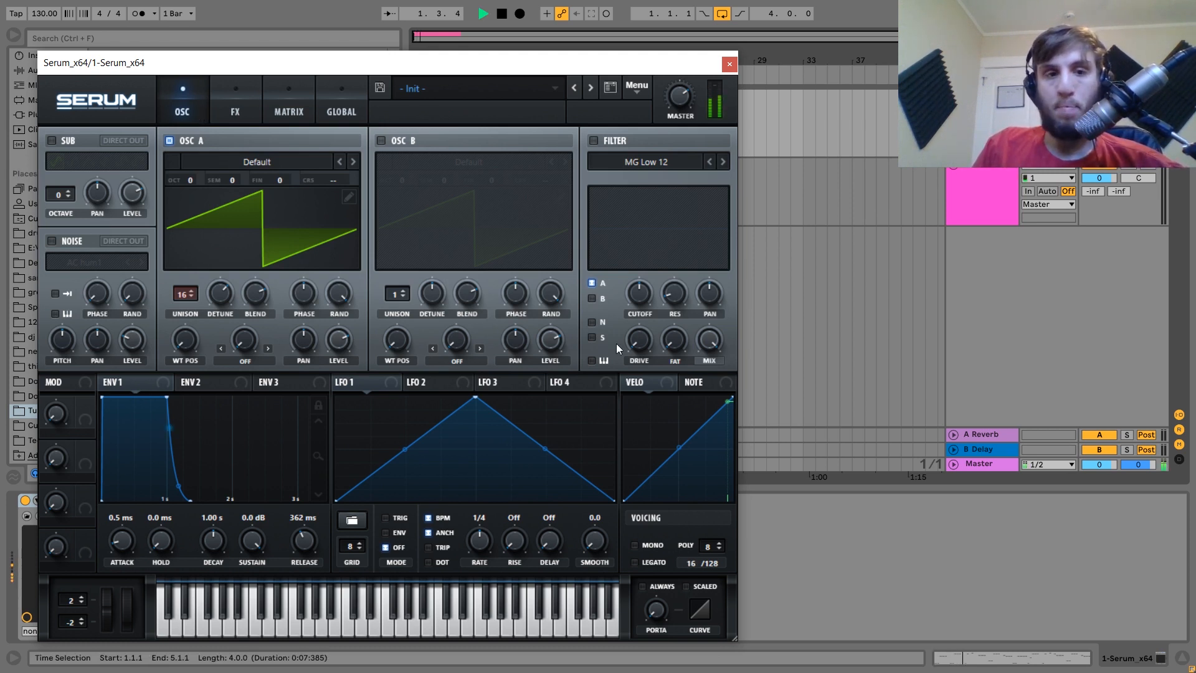
Pull the envelope sustain fully down and shorten the release to 205 ms.
left_click_drag(166, 397, 208, 544)
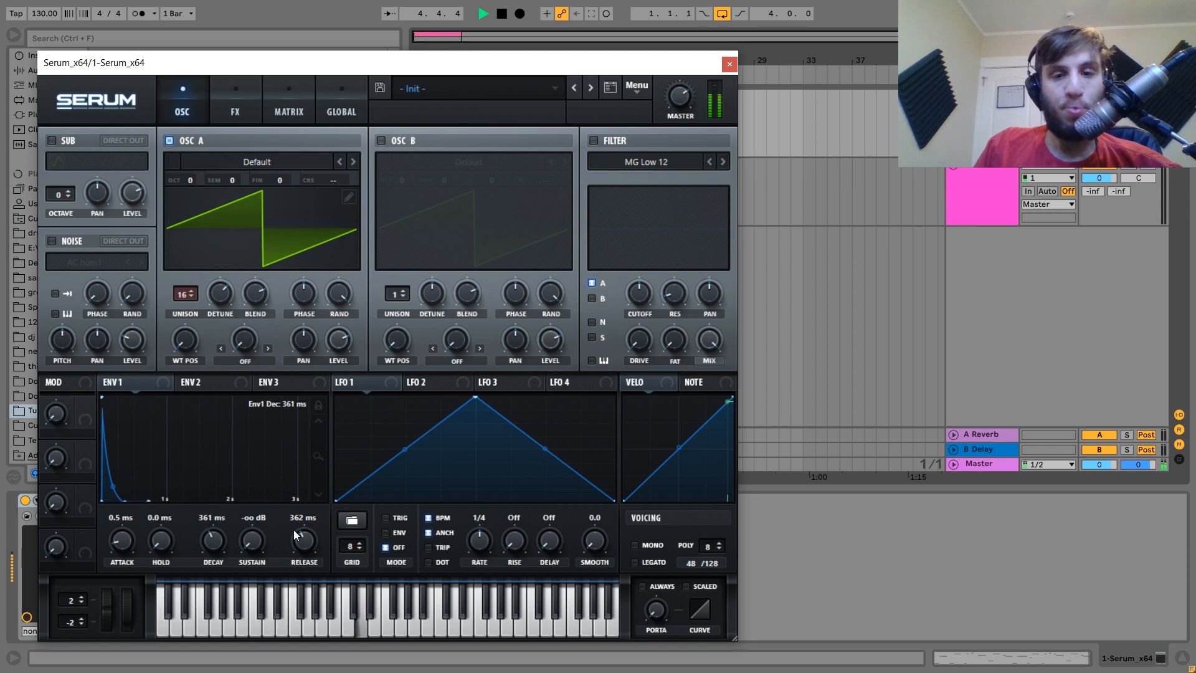
key("space")
left_click_drag(307, 534, 306, 540)
key("space")
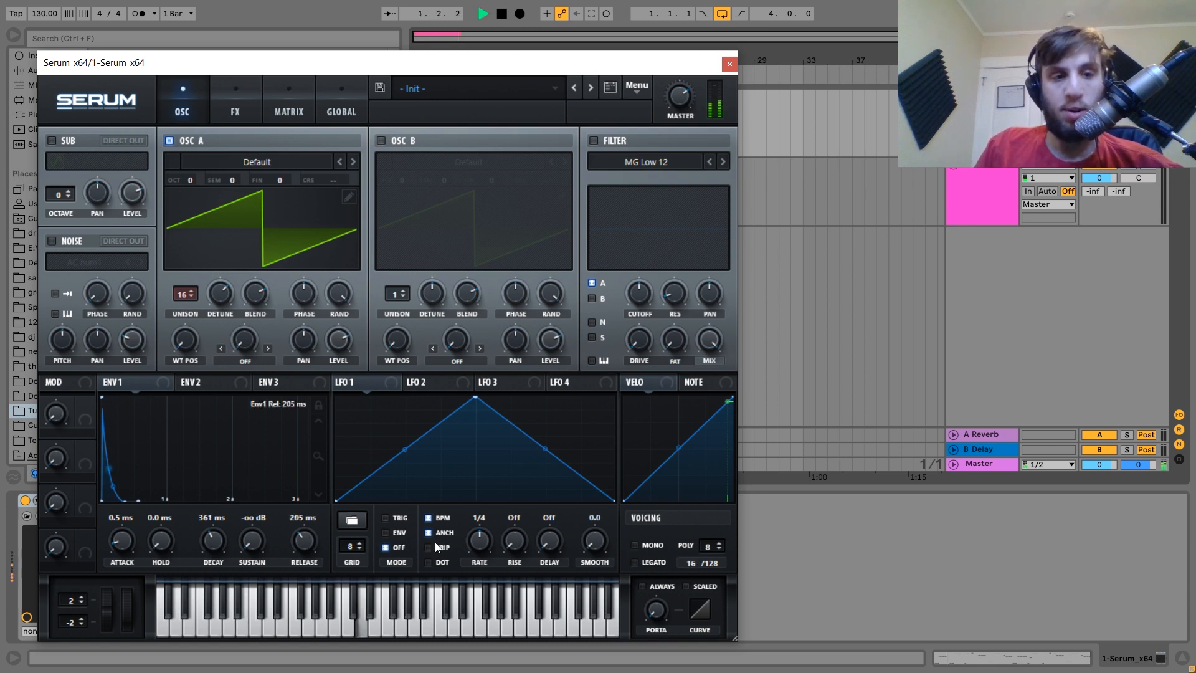
Switch Serum to mono legato with portamento glide and set the decay to 494 ms.
left_click(659, 545)
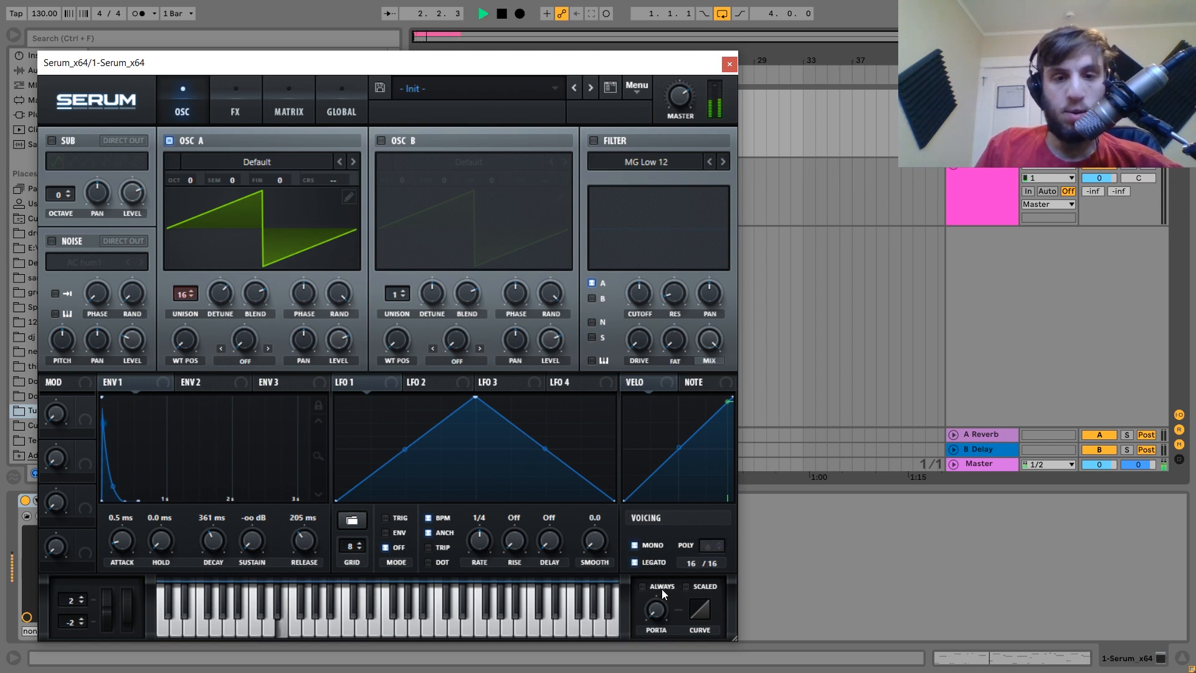
left_click(659, 563)
left_click_drag(658, 559, 659, 540)
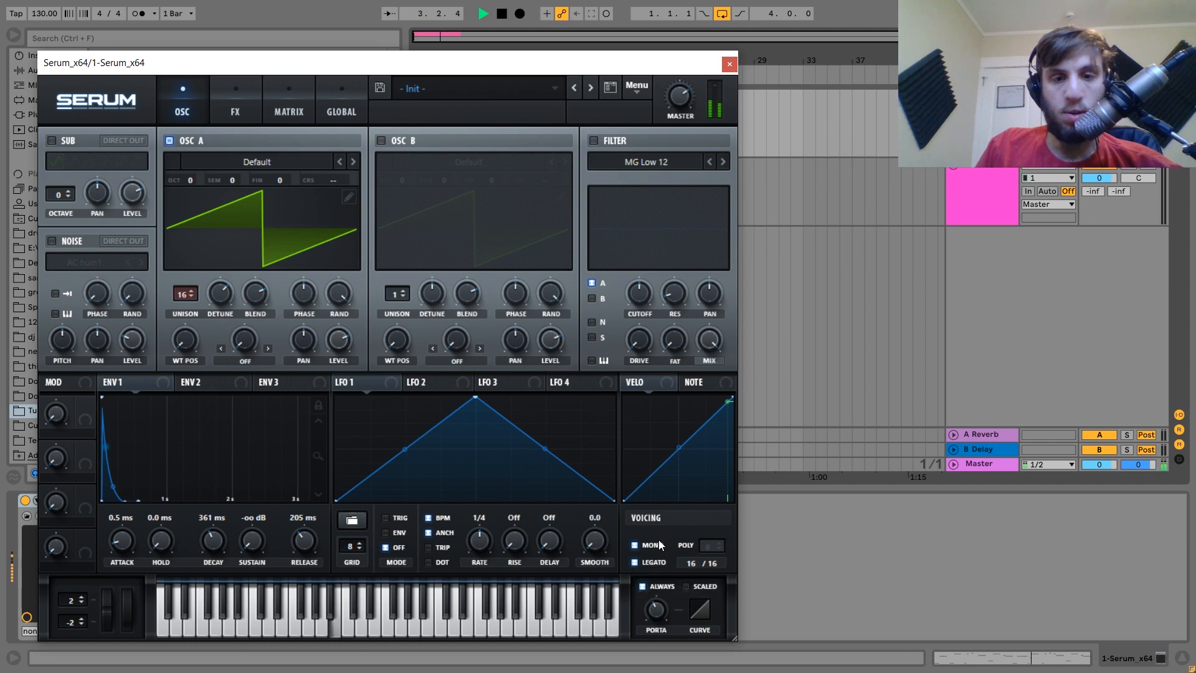
mouse_move(661, 616)
left_mouse_down()
mouse_move(664, 630)
mouse_move(670, 615)
mouse_move(660, 622)
left_mouse_up()
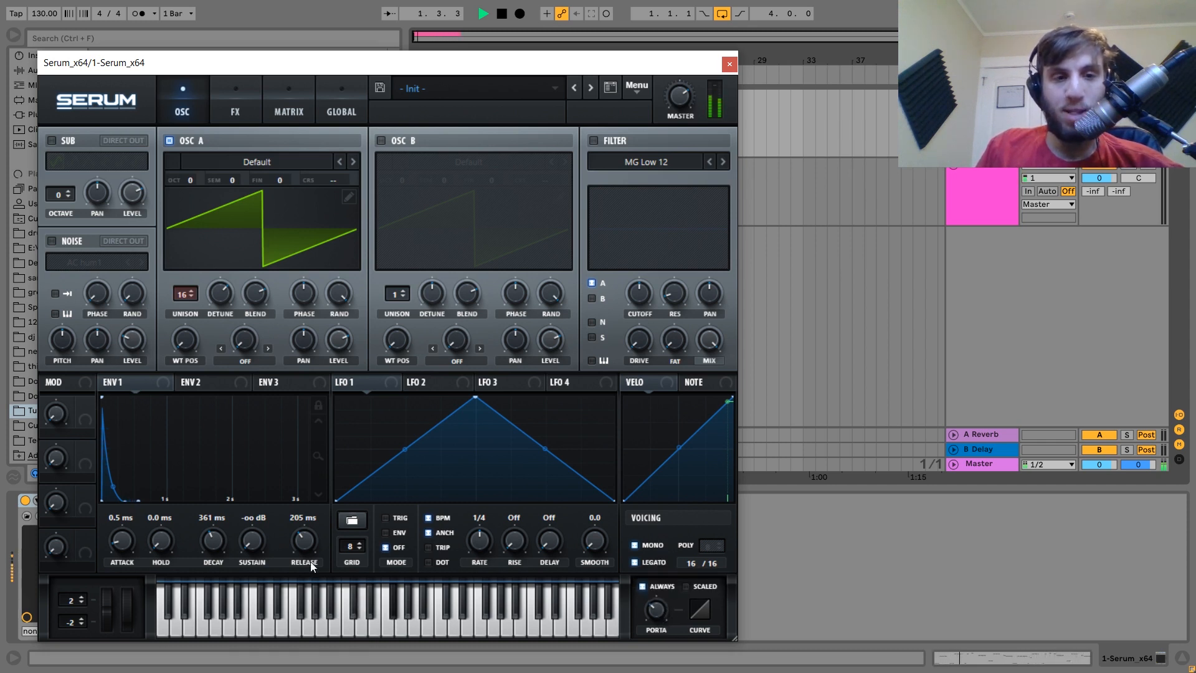
mouse_move(216, 547)
left_click_drag(215, 547, 215, 544)
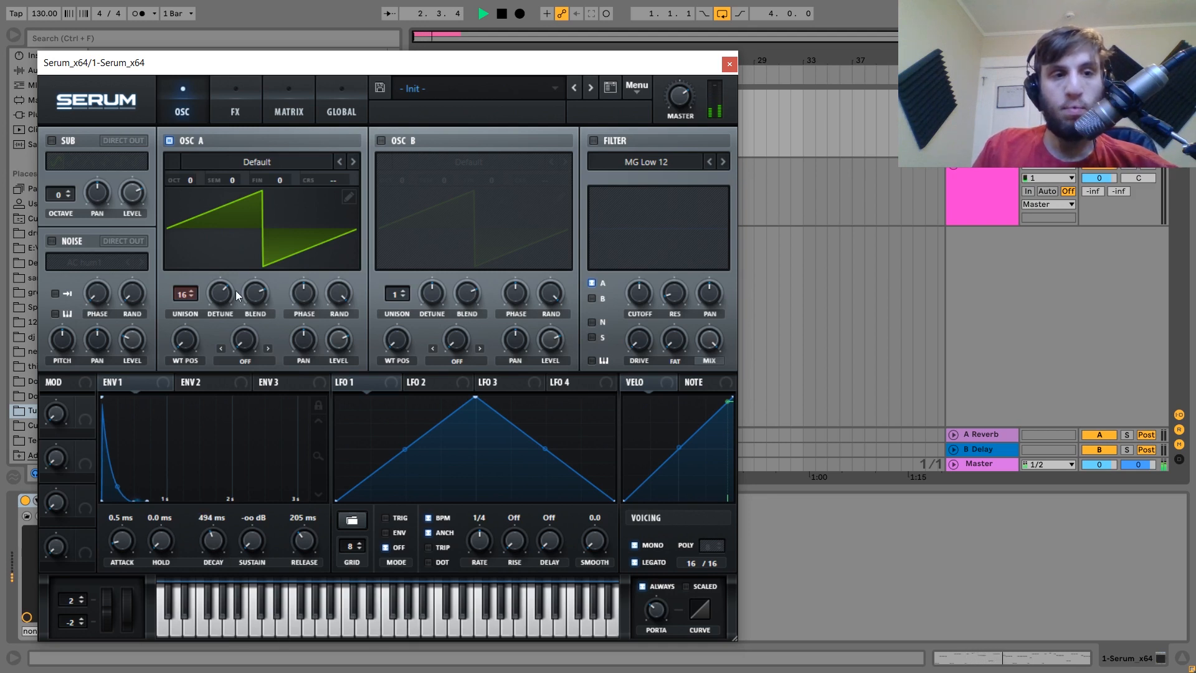
key("space")
Enable the noise oscillator with the Analog BrightWhite sample at 44% level.
left_click(68, 241)
left_click(84, 261)
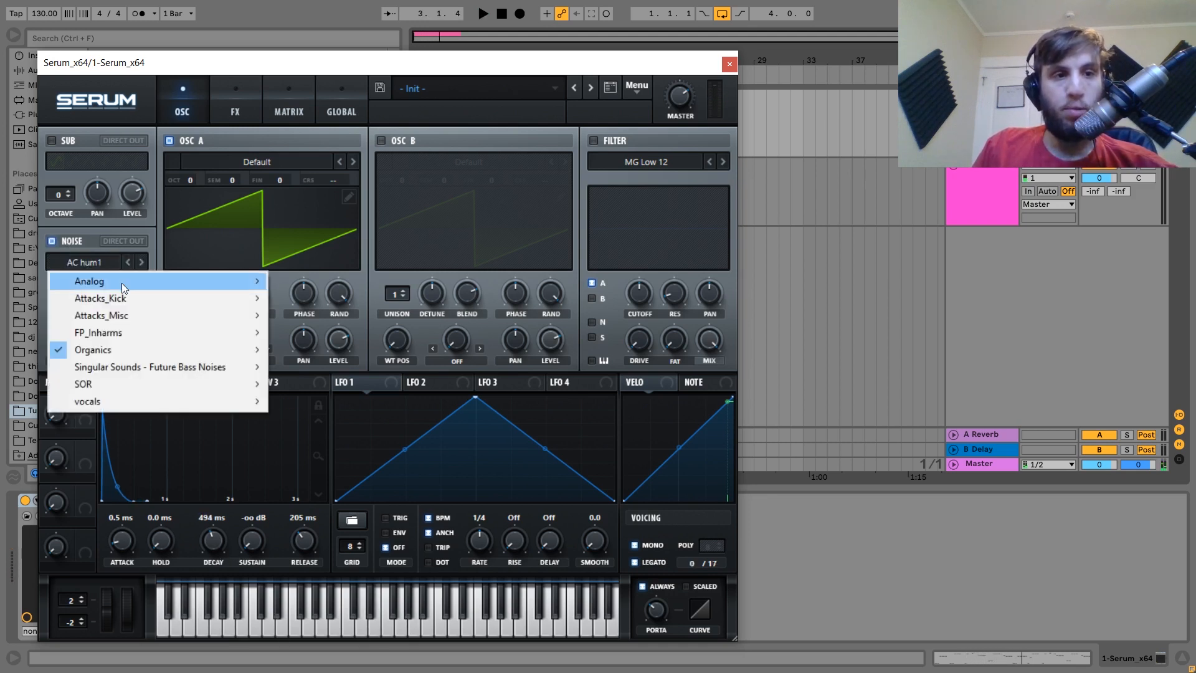
mouse_move(121, 282)
left_click(346, 352)
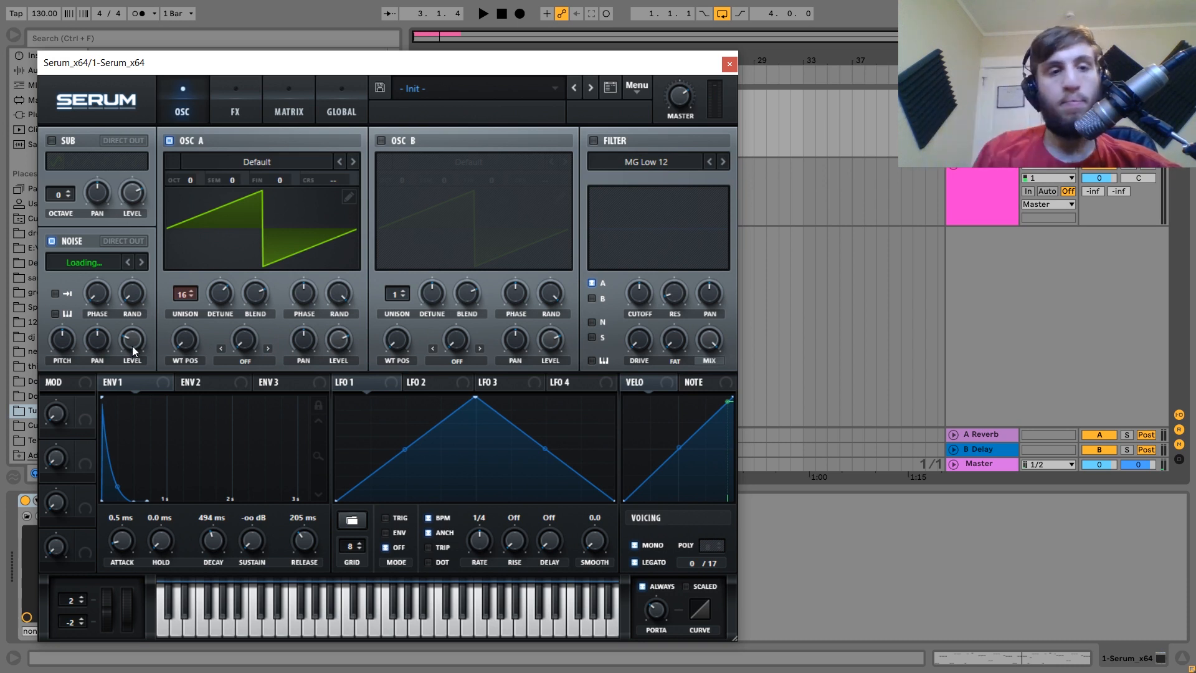
key("space")
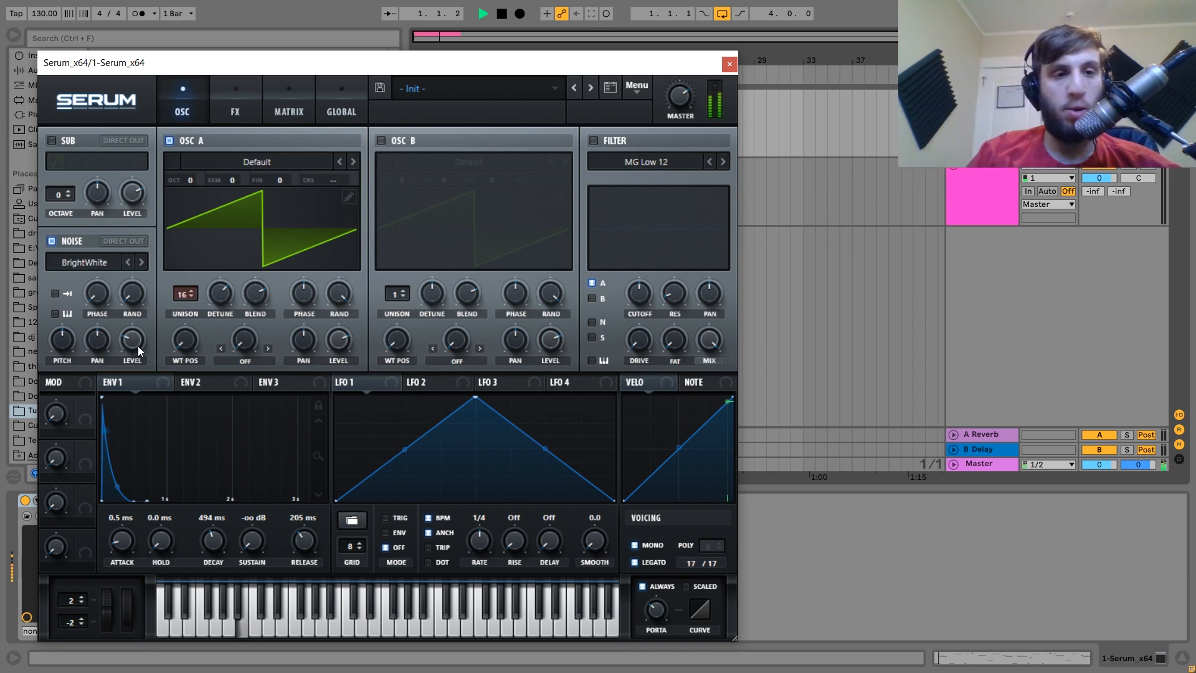
mouse_move(137, 346)
left_mouse_down()
mouse_move(141, 293)
mouse_move(147, 336)
left_mouse_up()
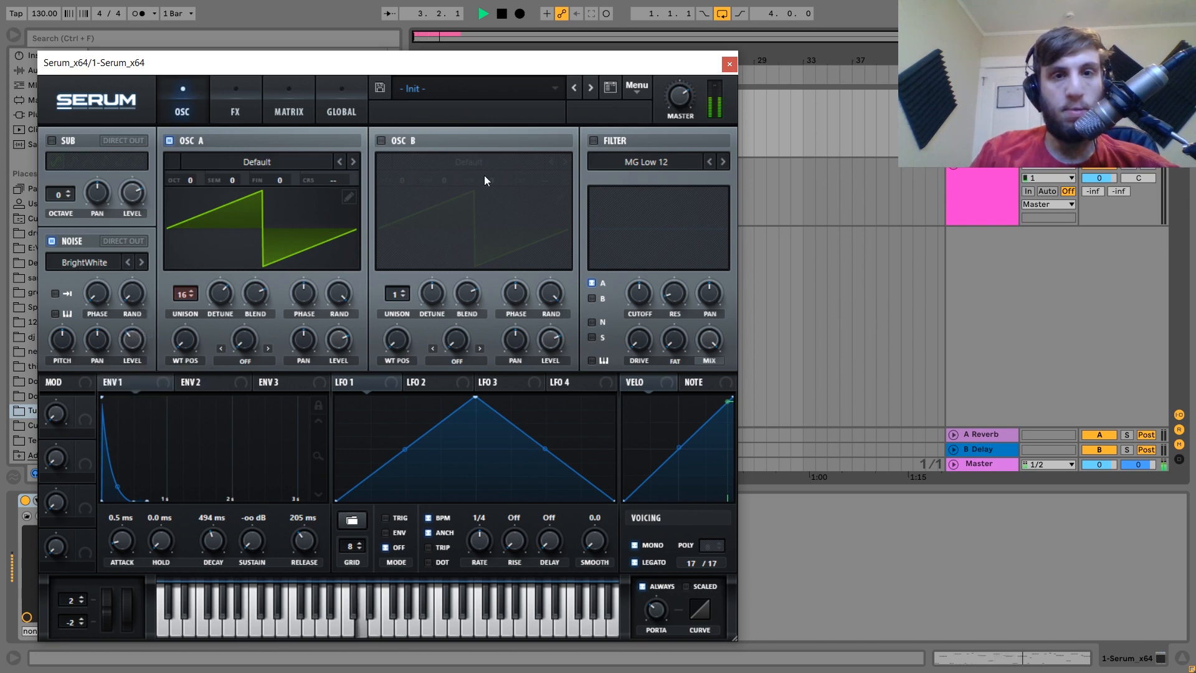
key("space")
Turn on oscillator B with the Analog Basic Shapes wavetable.
left_click(382, 140)
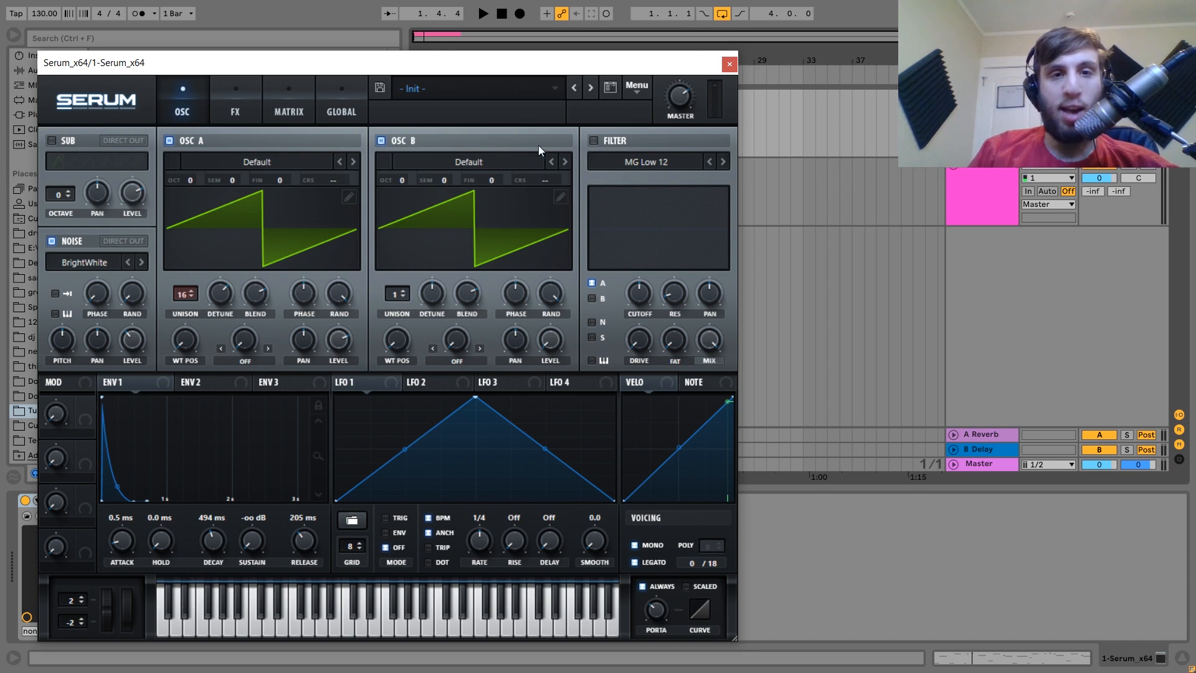
left_click(492, 161)
mouse_move(495, 180)
left_click(876, 252)
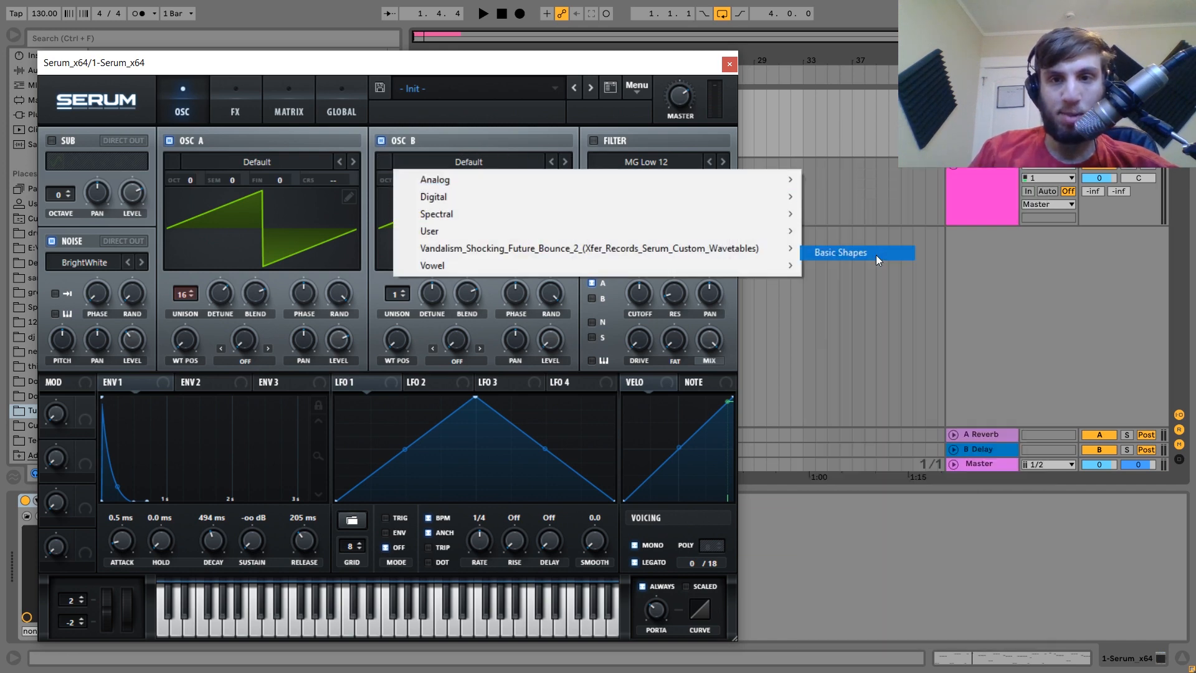
Set oscillator A's warp to FM (FROM B) and raise the FM amount.
left_click(245, 362)
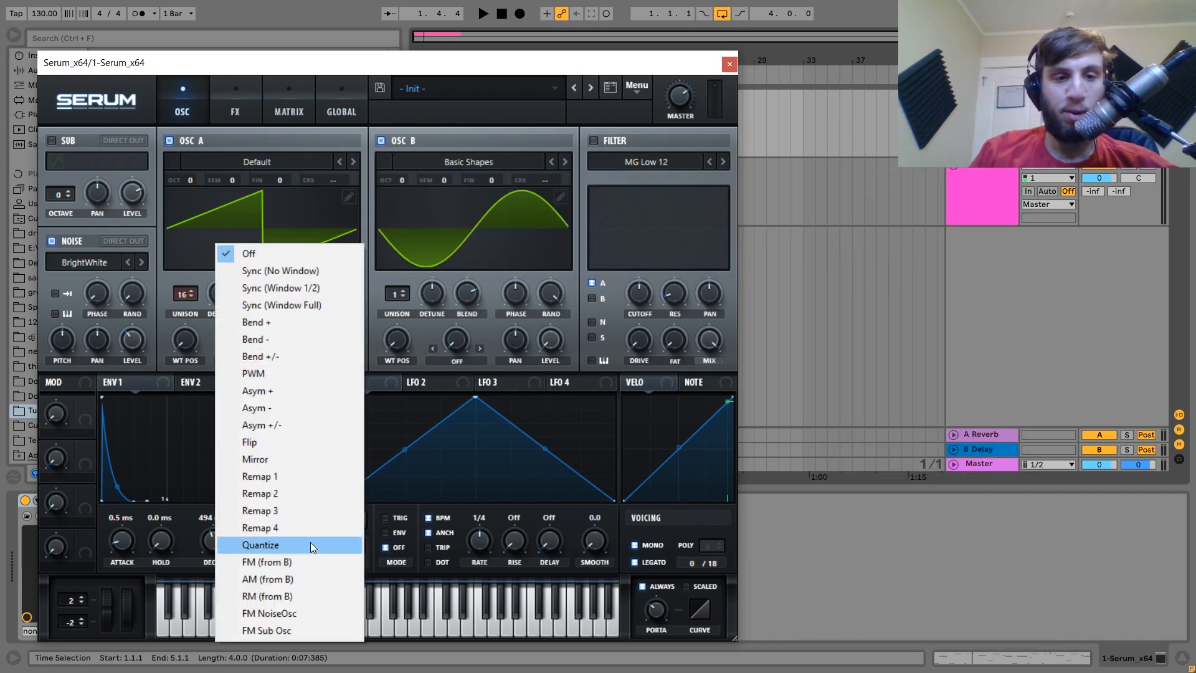
left_click(311, 560)
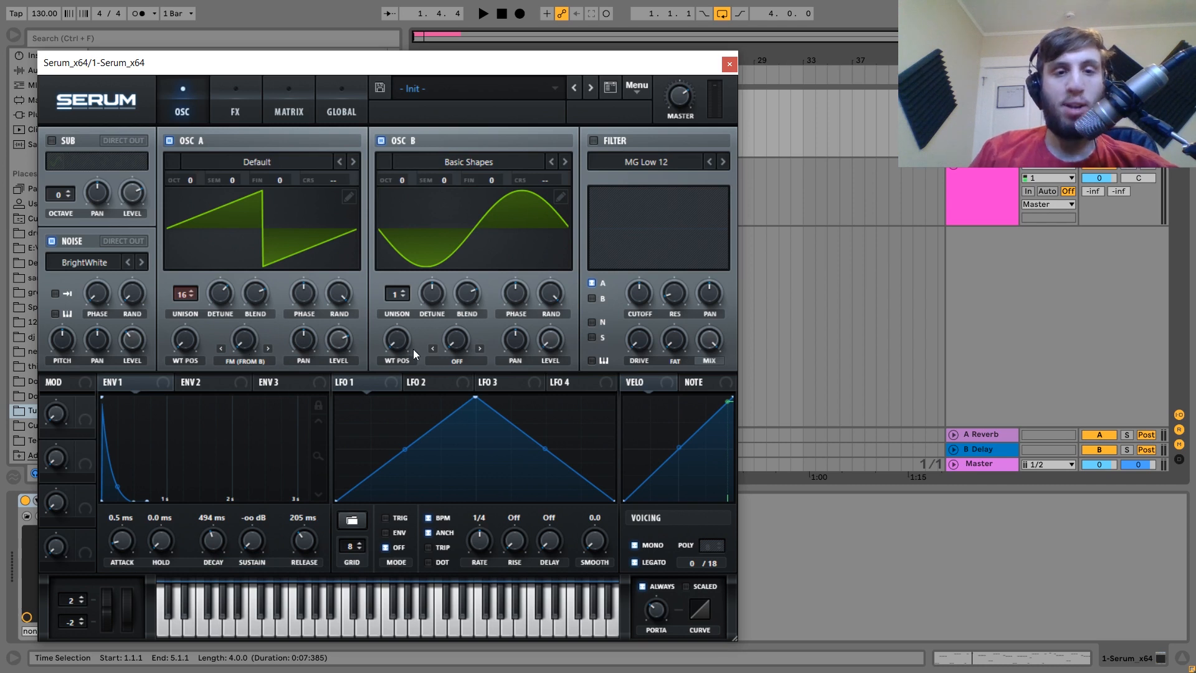
left_click_drag(402, 345, 399, 309)
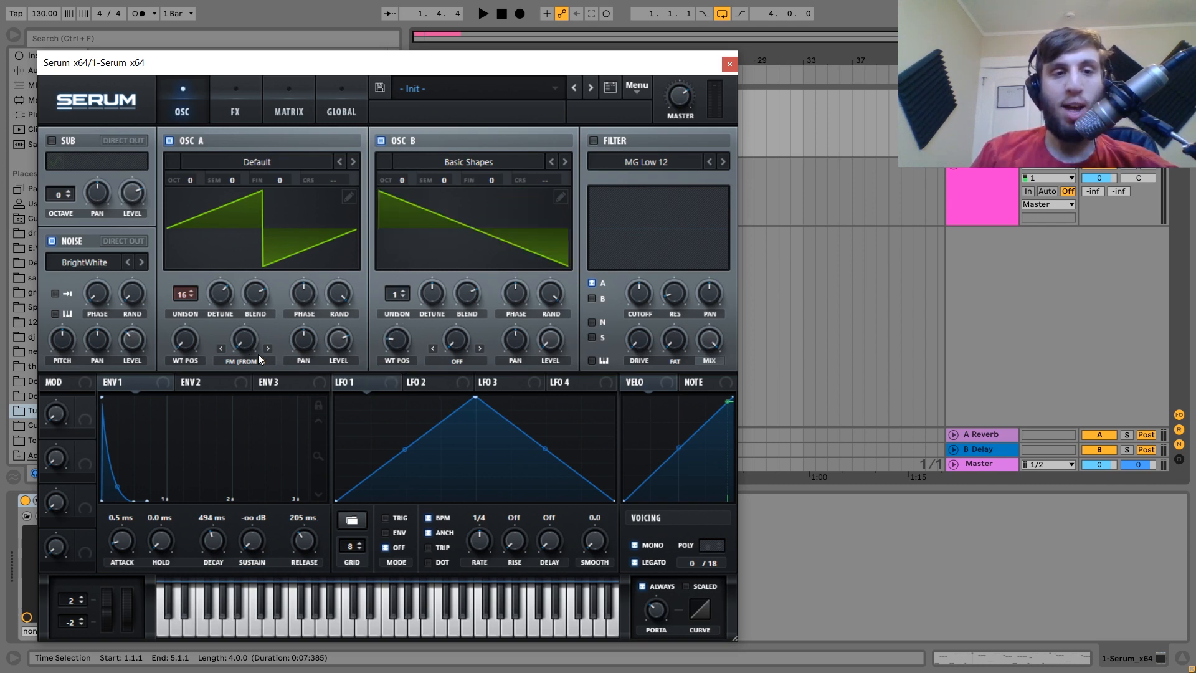
key("space")
left_click_drag(248, 349, 268, 265)
key("space")
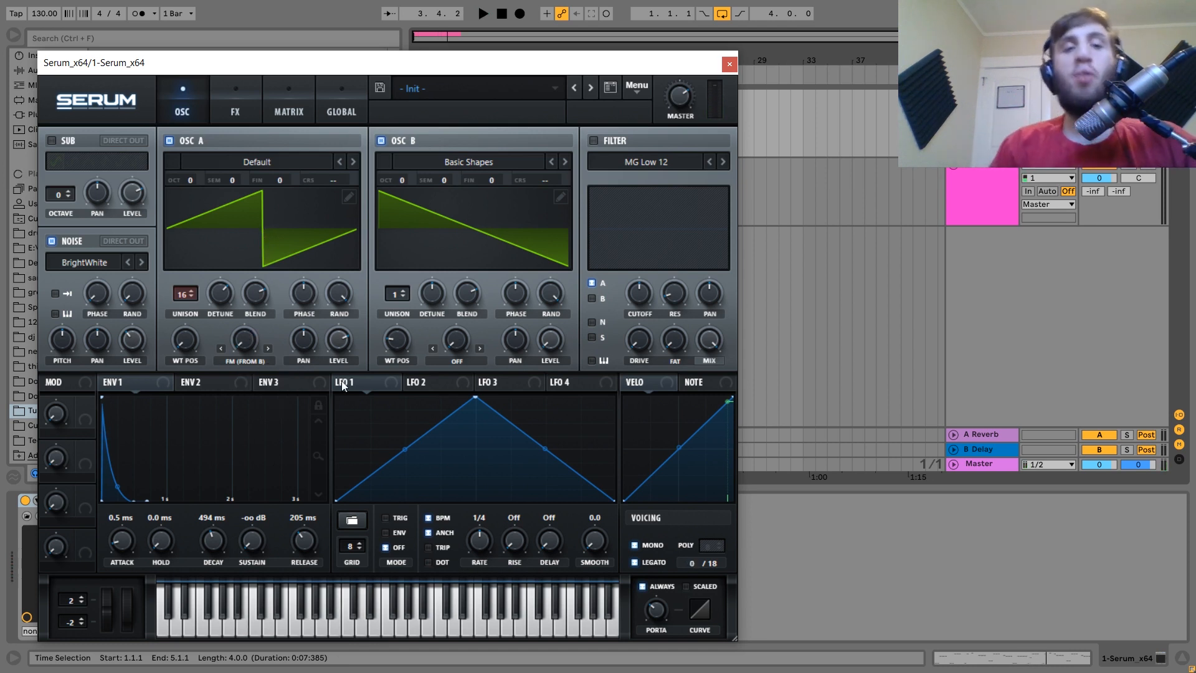
Route LFO 1 to oscillator A's FM amount, free-running at 1.0 Hz, and play it.
left_click_drag(342, 381, 233, 328)
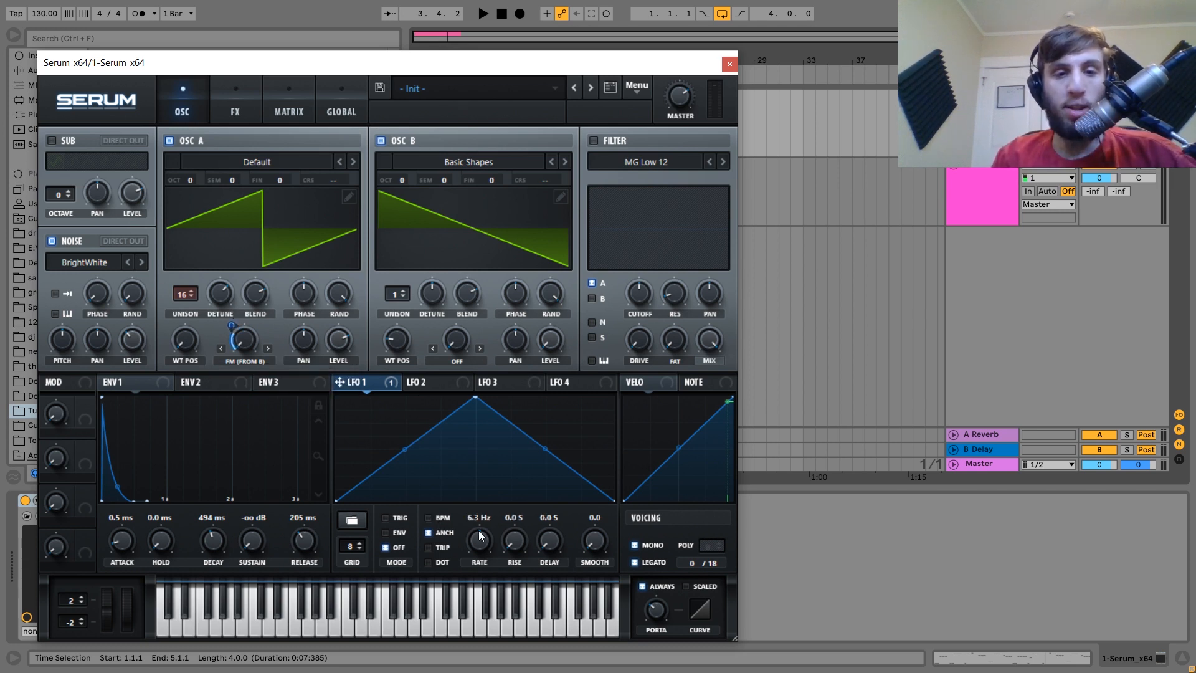
key("space")
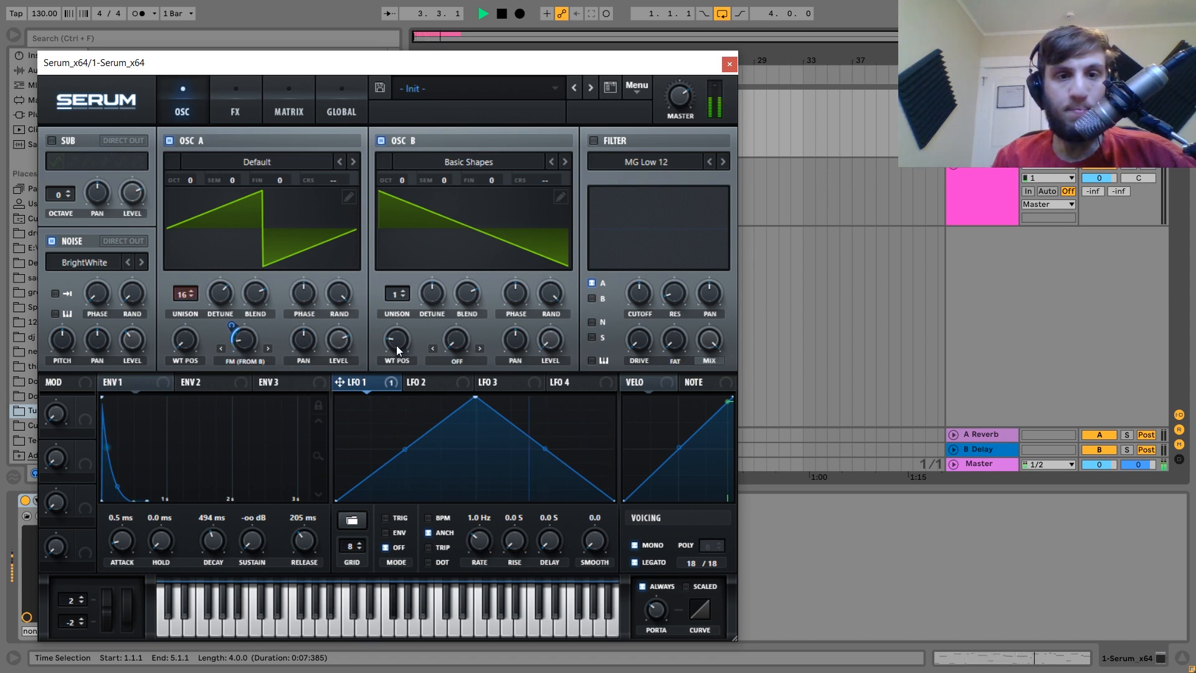
Morph oscillator B into a square wave and fine-tune it up 20 cents.
left_click_drag(396, 342, 401, 289)
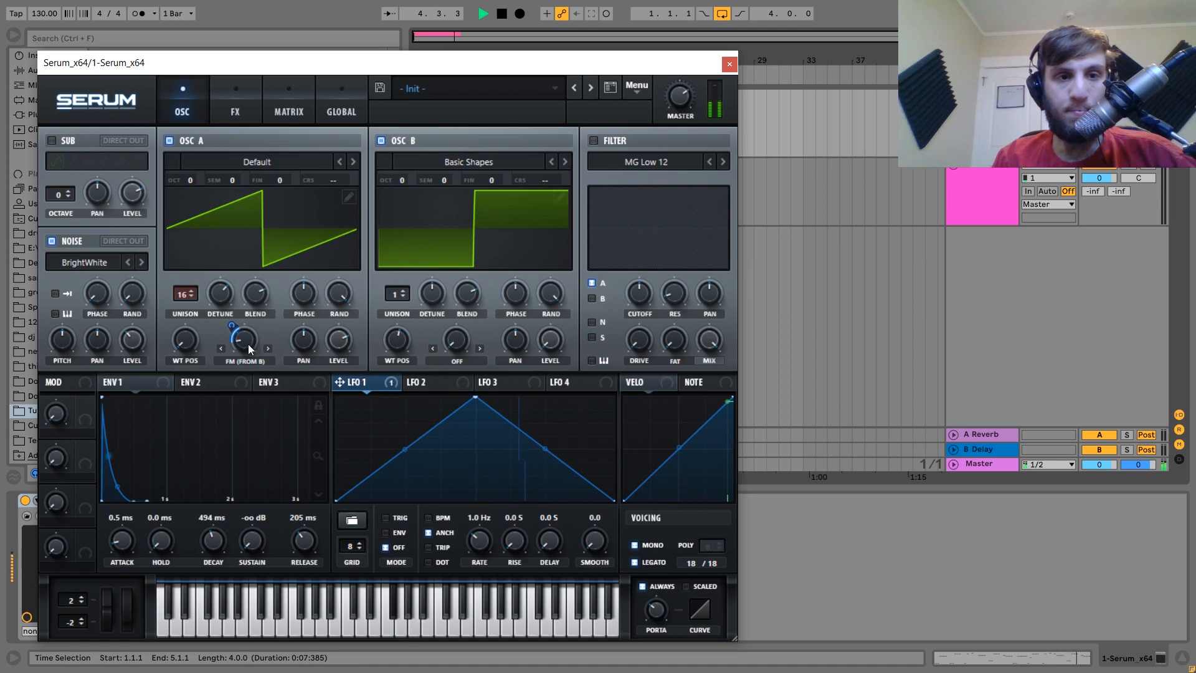
mouse_move(232, 322)
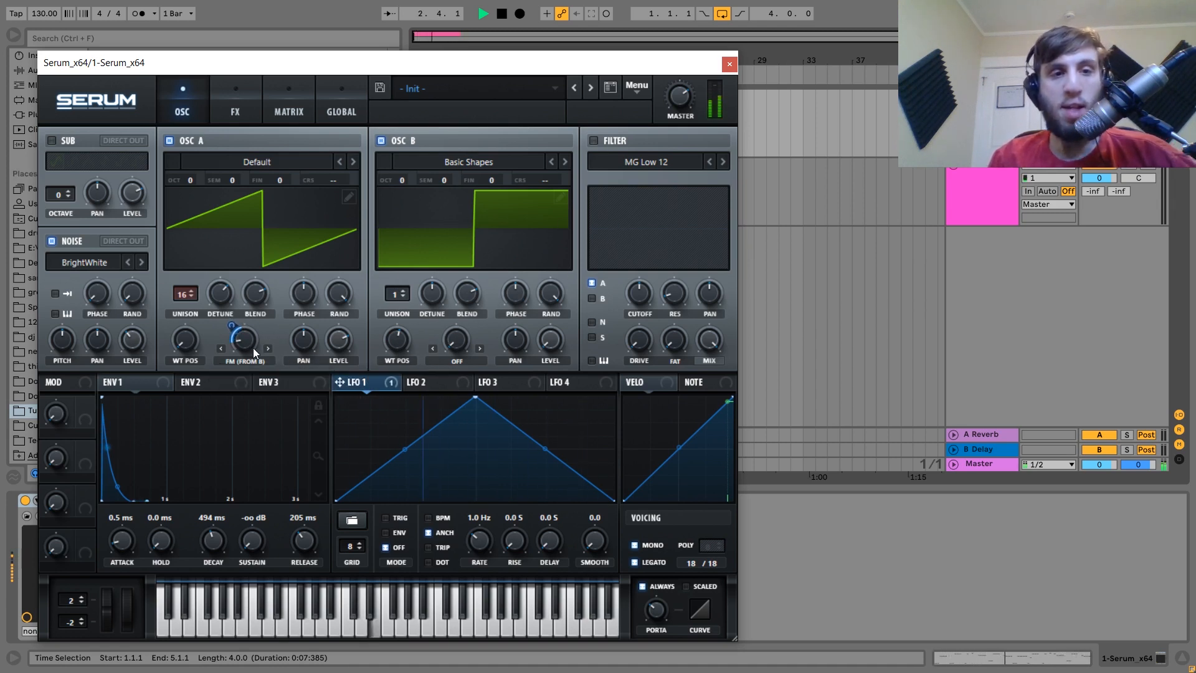
key("space")
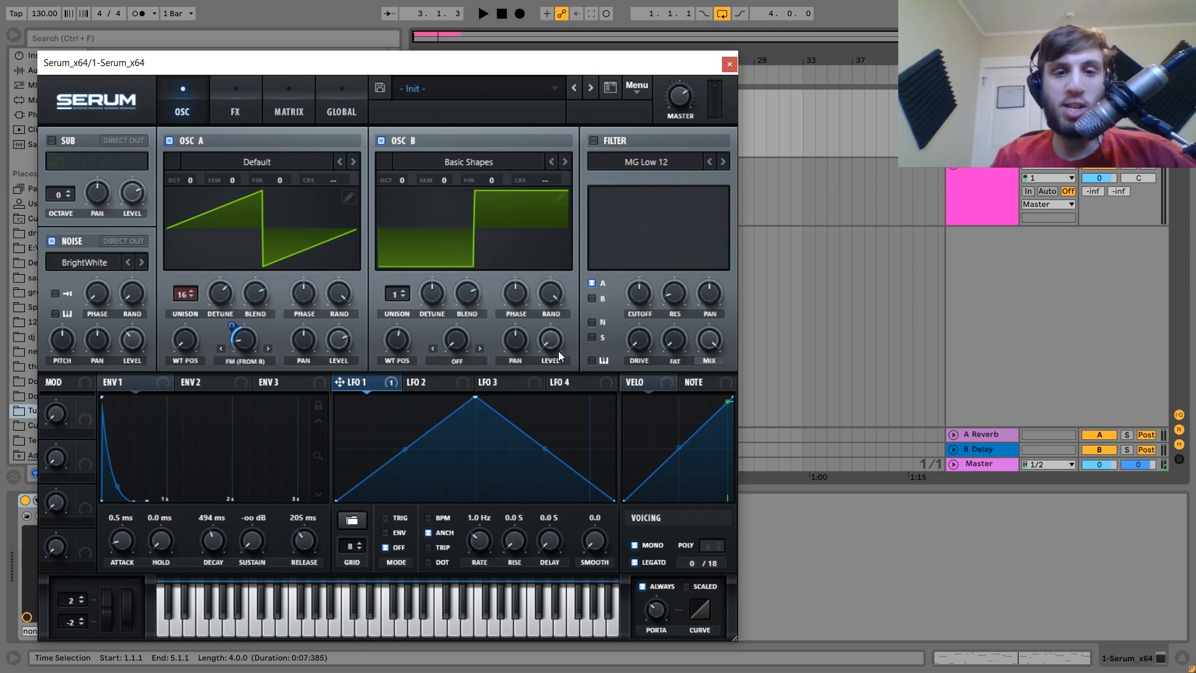
key("space")
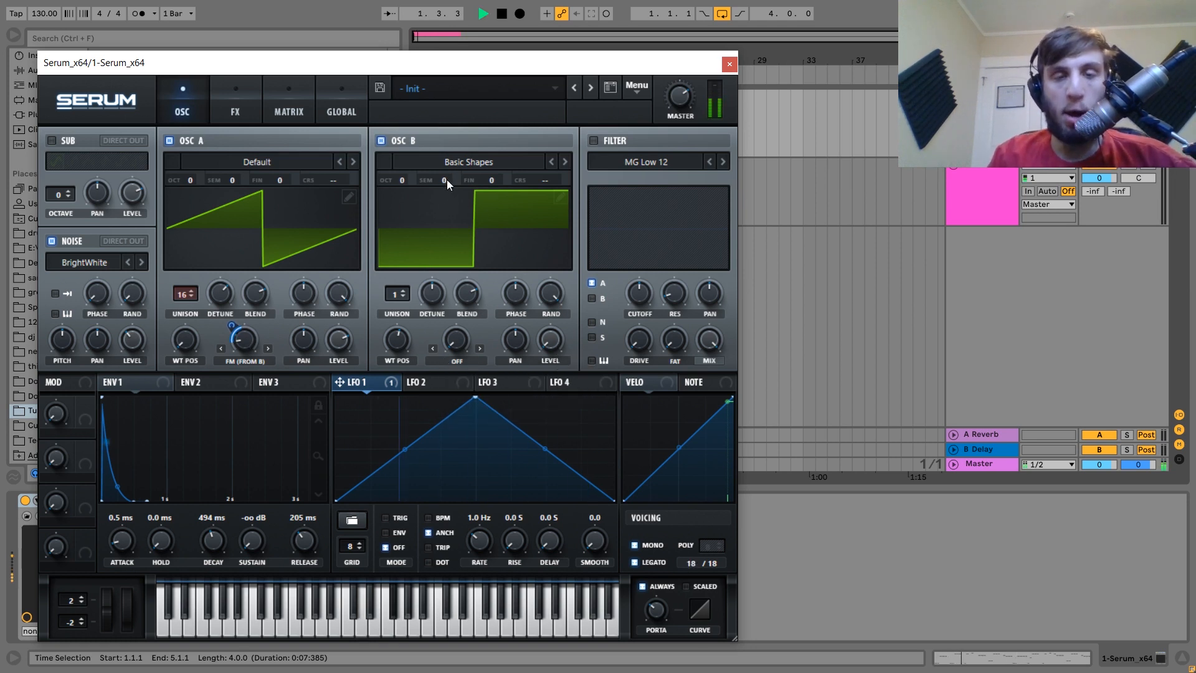
left_click_drag(502, 181, 502, 158)
key("space")
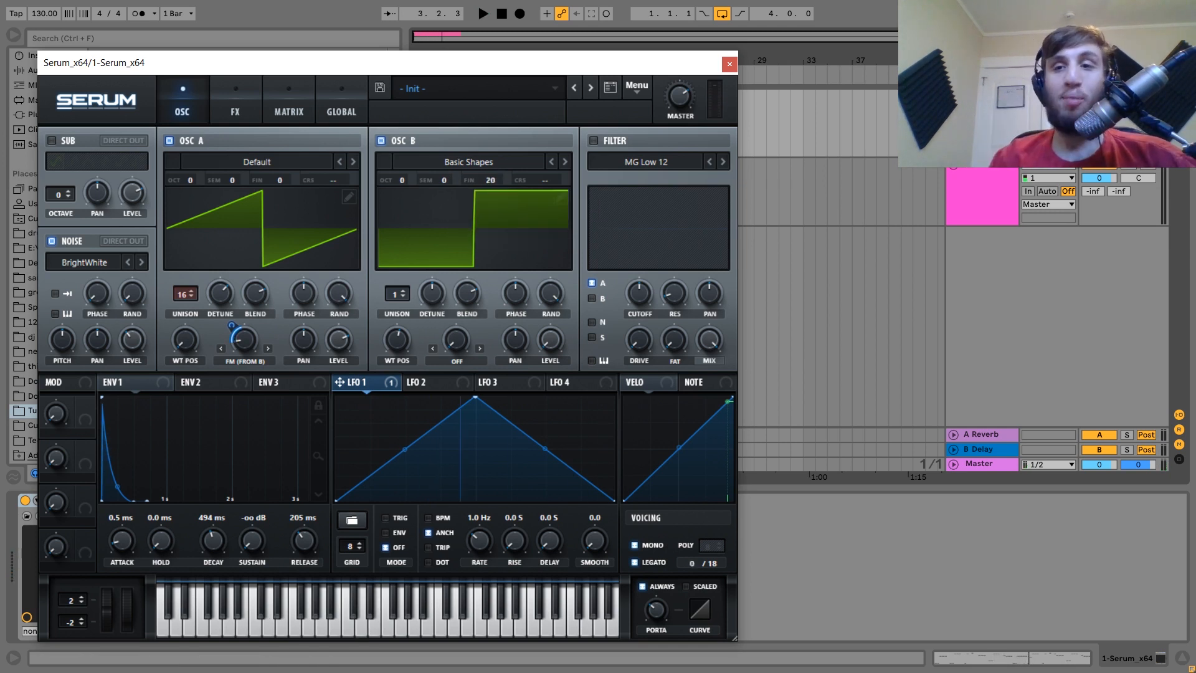
Lower the Serum track's volume slightly and play back to check the level.
left_click(1100, 110)
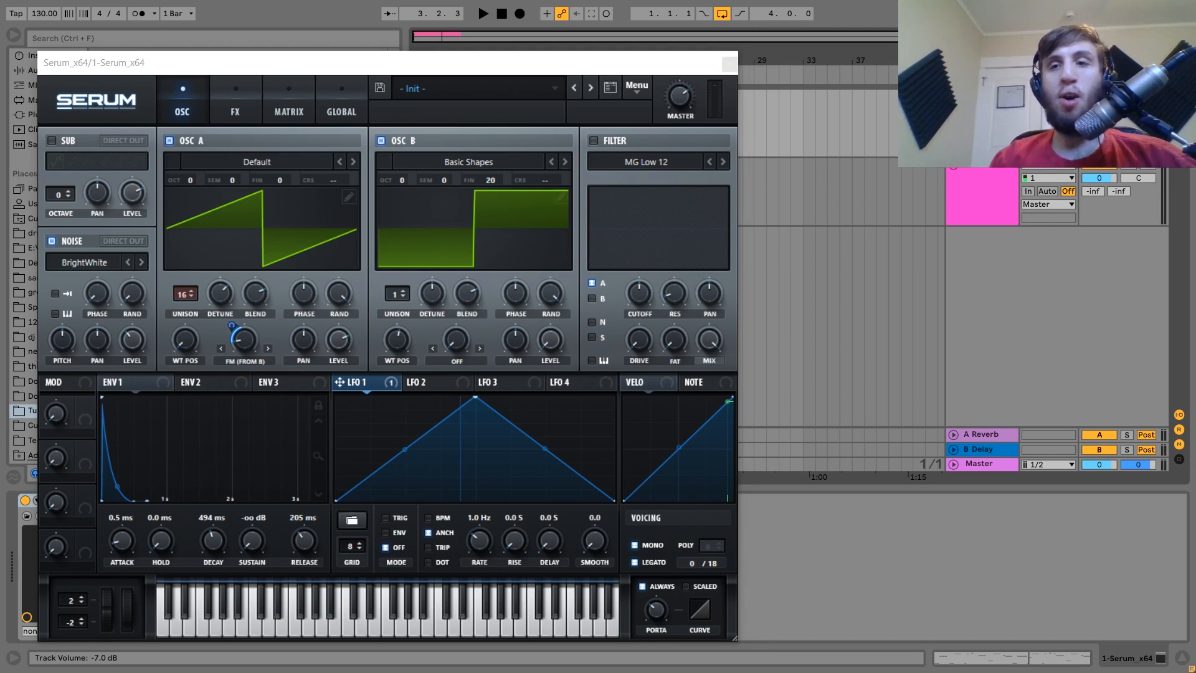
key("space")
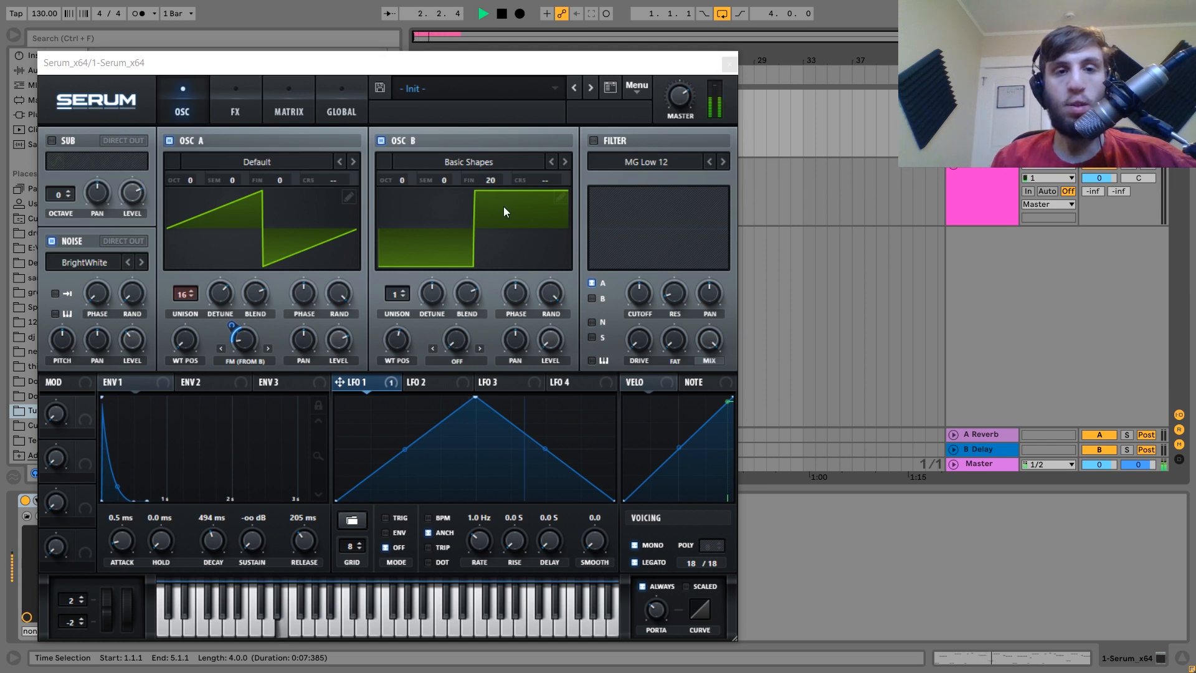
key("space")
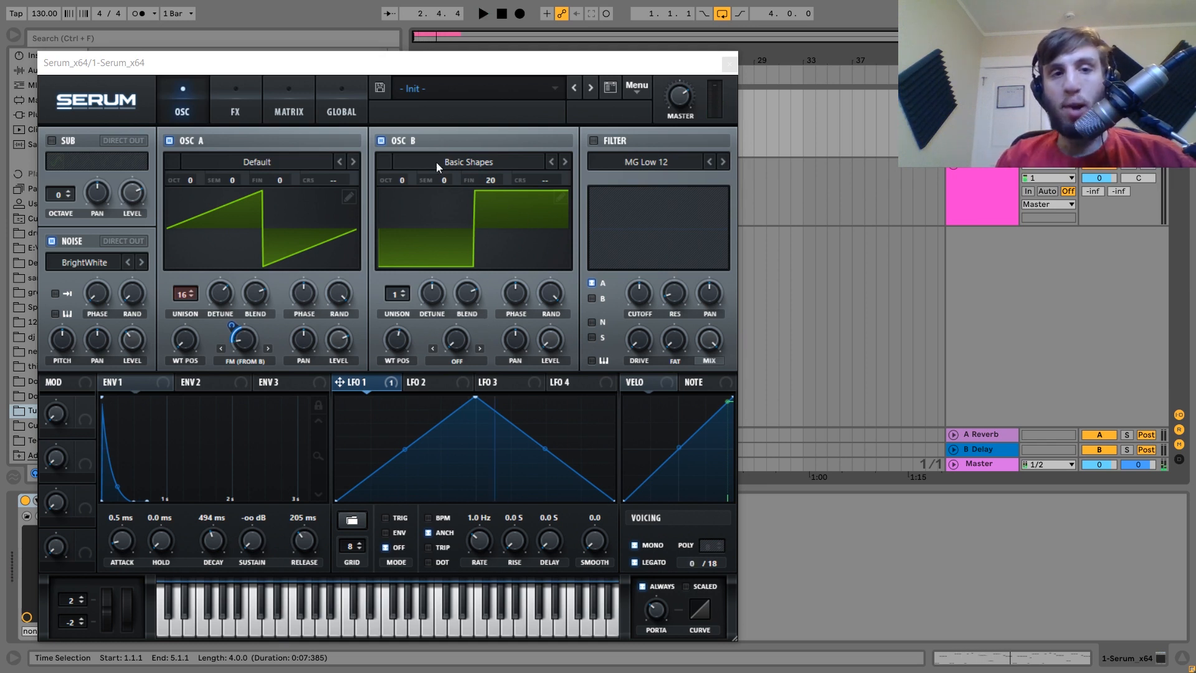
Toggle oscillator B's 3D wavetable view, audition the layered patch, and switch to the FX page.
left_click(444, 229)
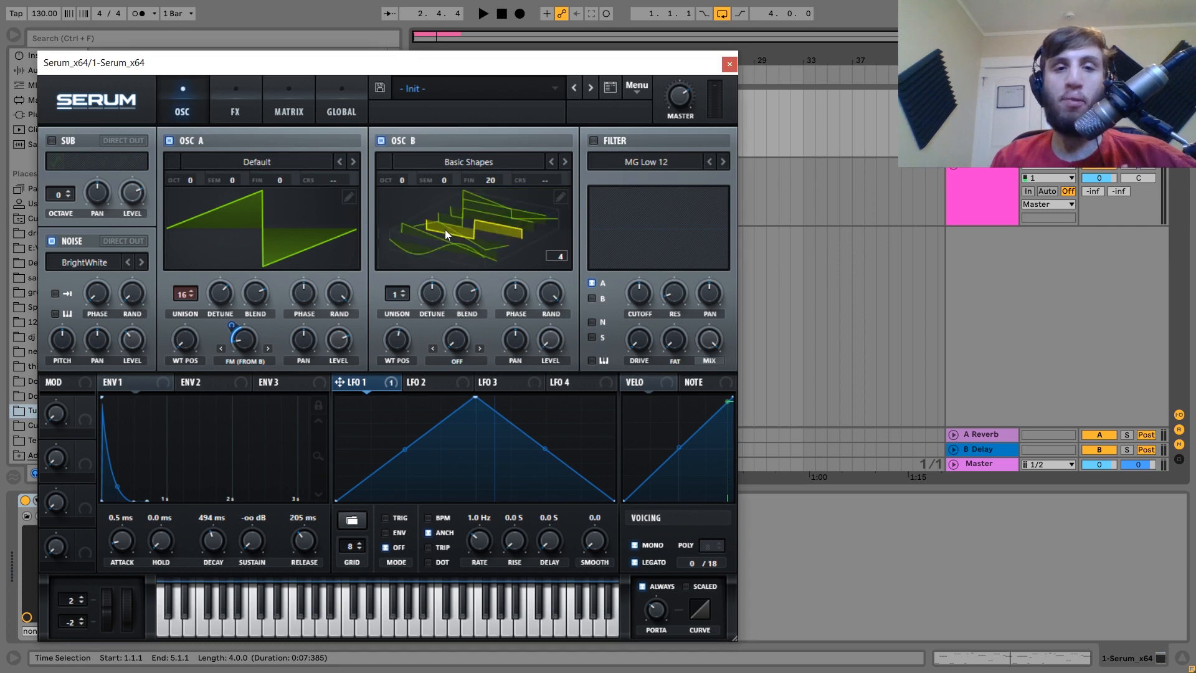
left_click(445, 231)
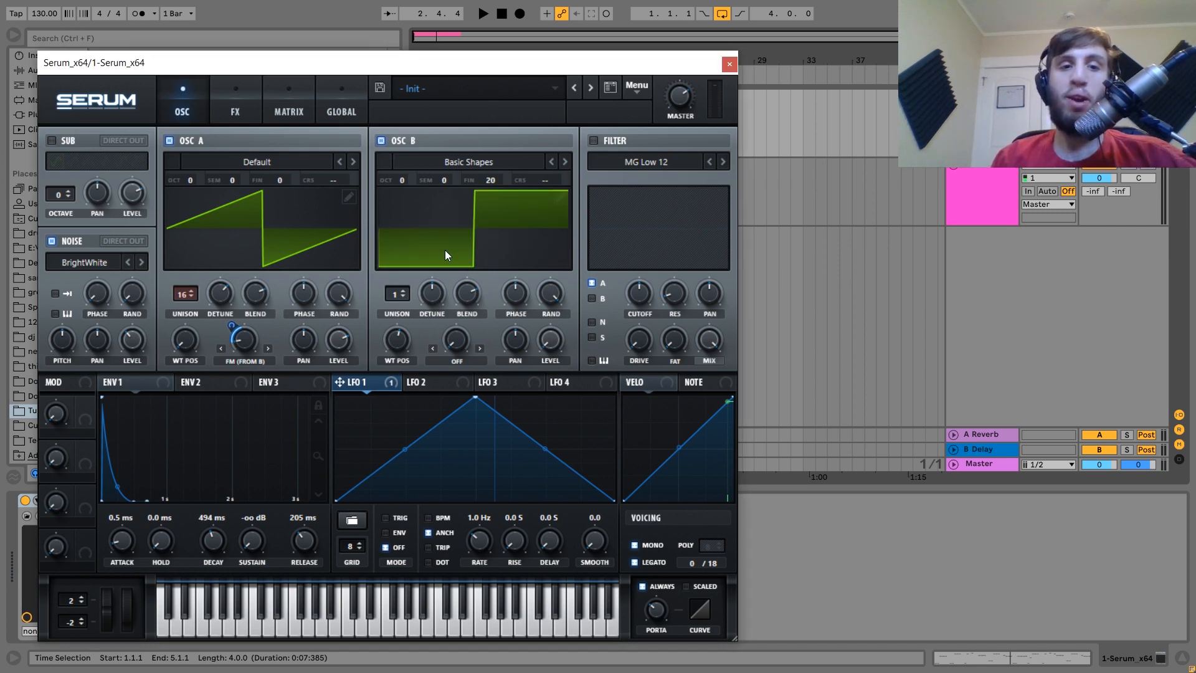
key("space")
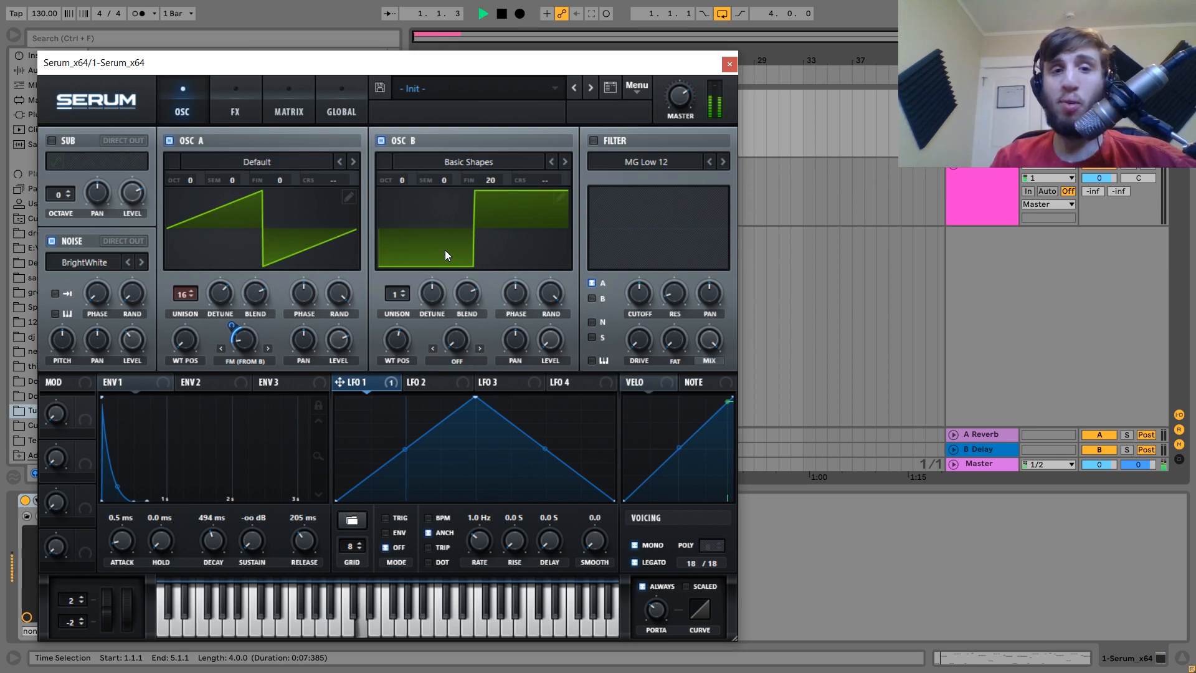
key("space")
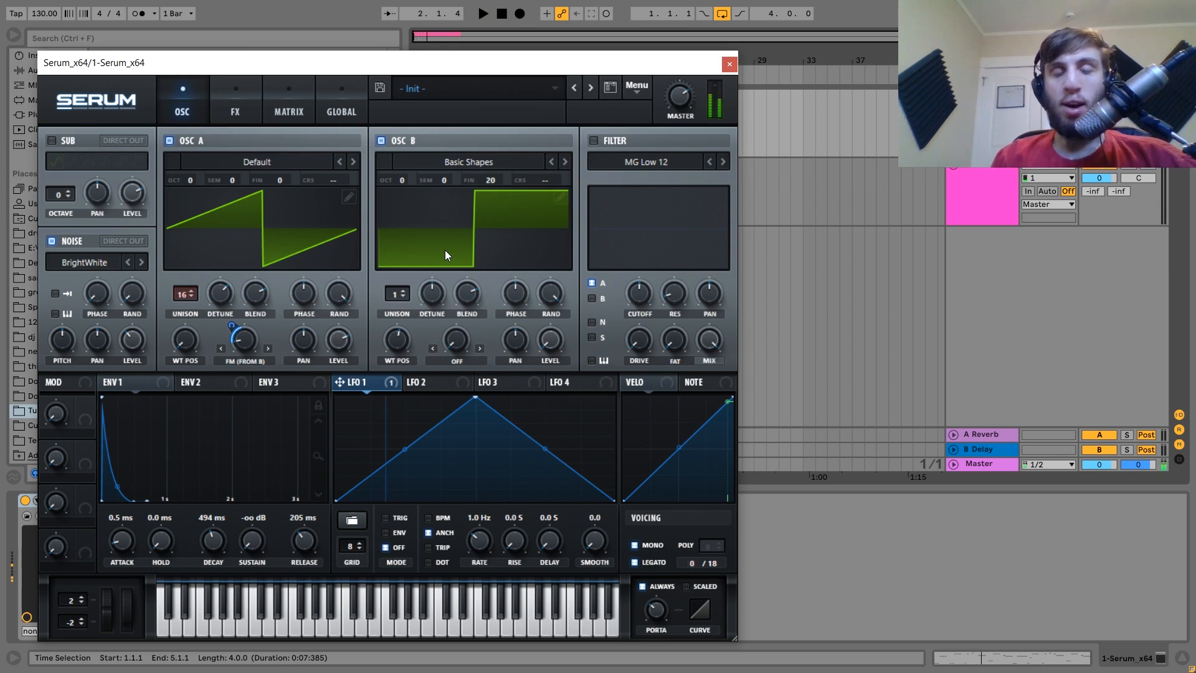
key("space")
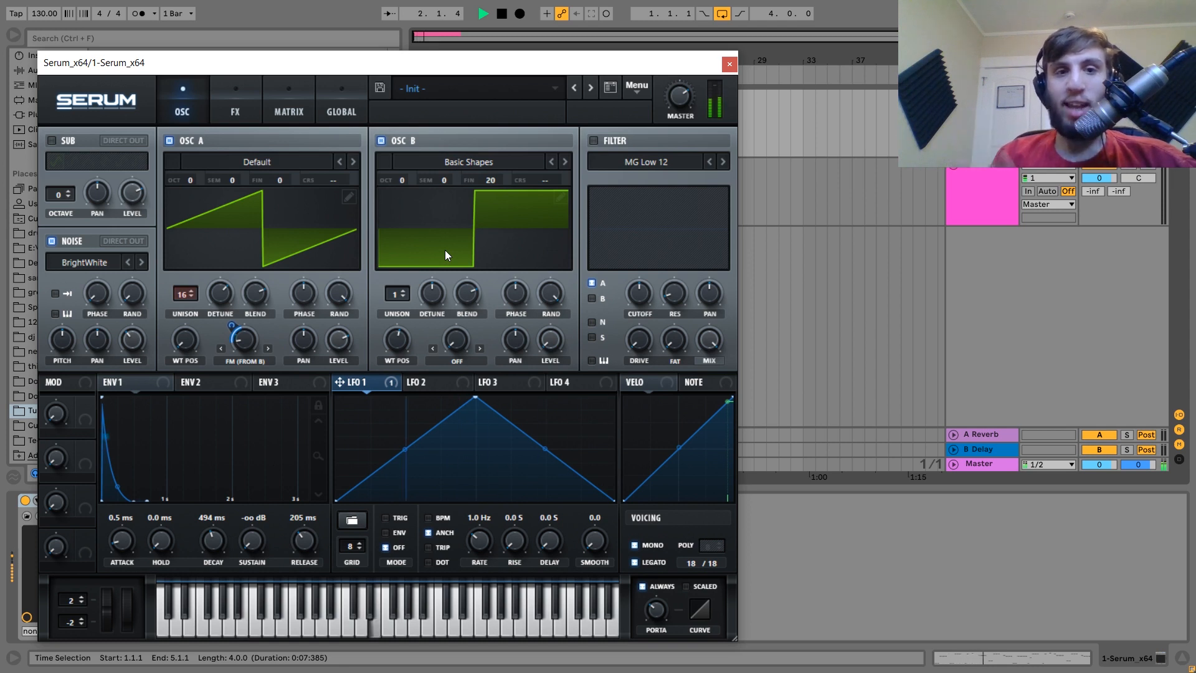
key("space")
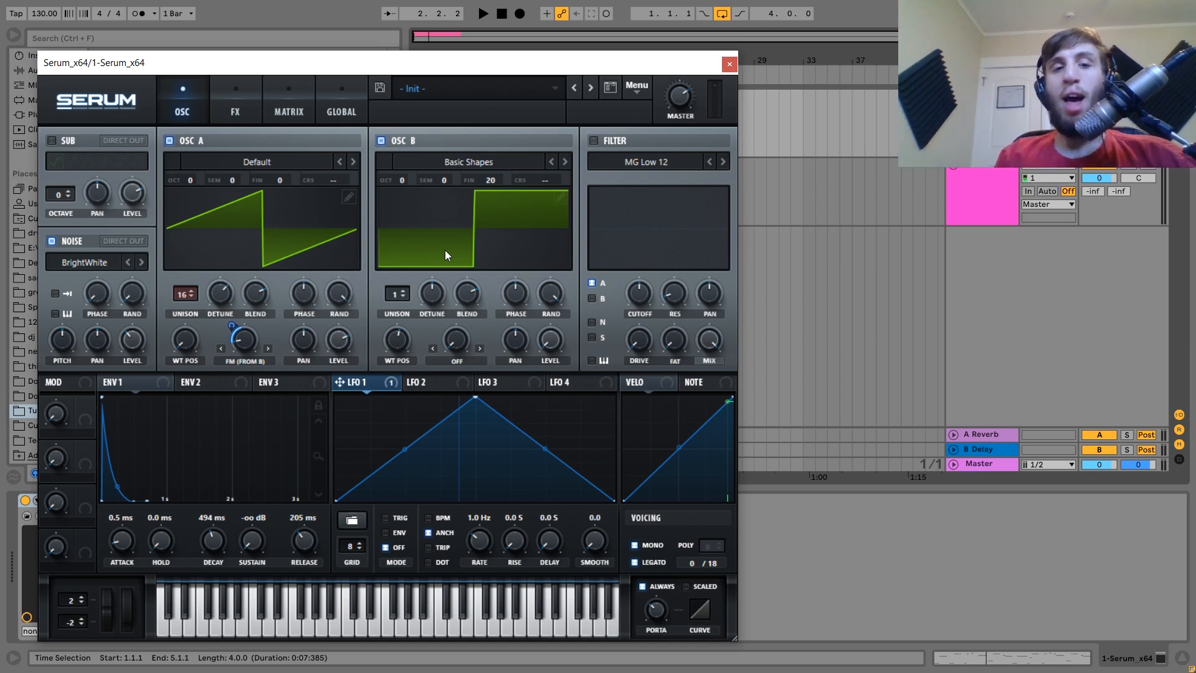
key("space")
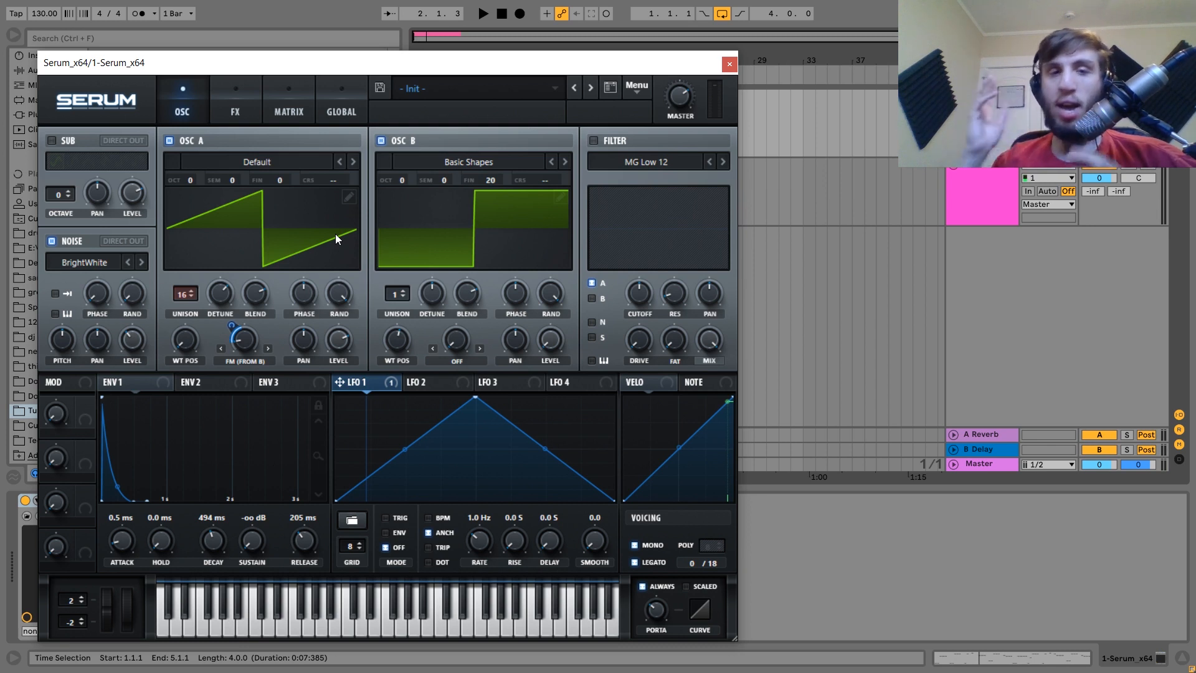
left_click(237, 106)
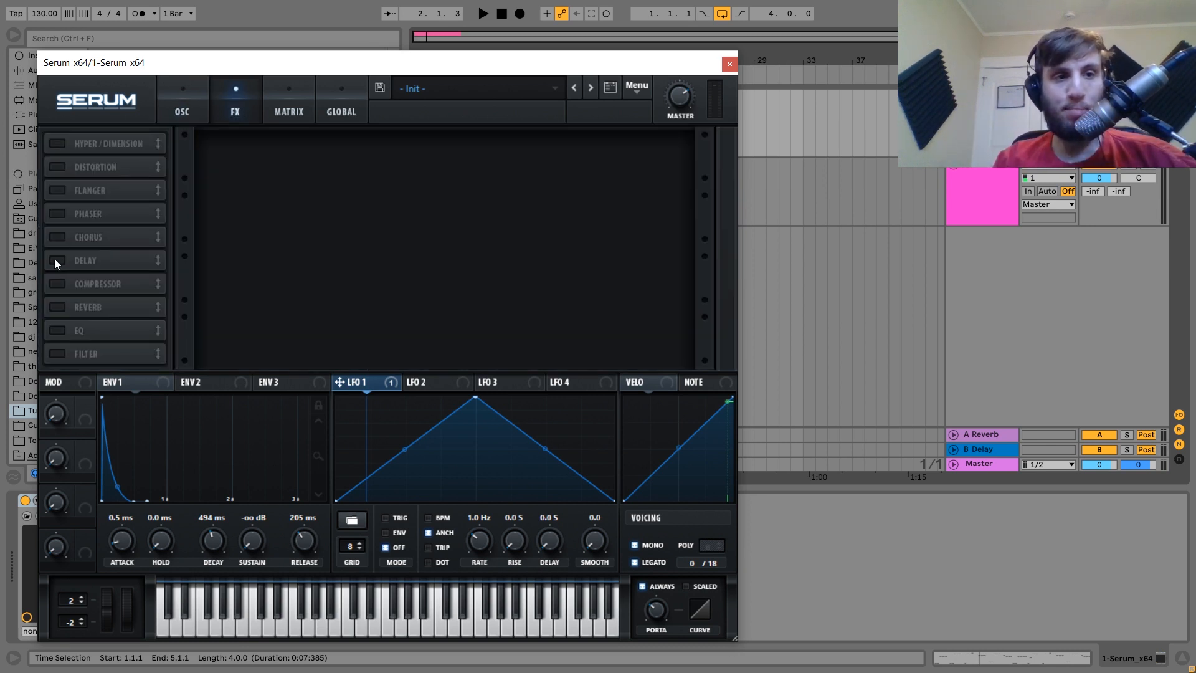
Turn on the Chorus, cut its mix to about a third and raise its low-pass cutoff.
left_click(56, 237)
key("space")
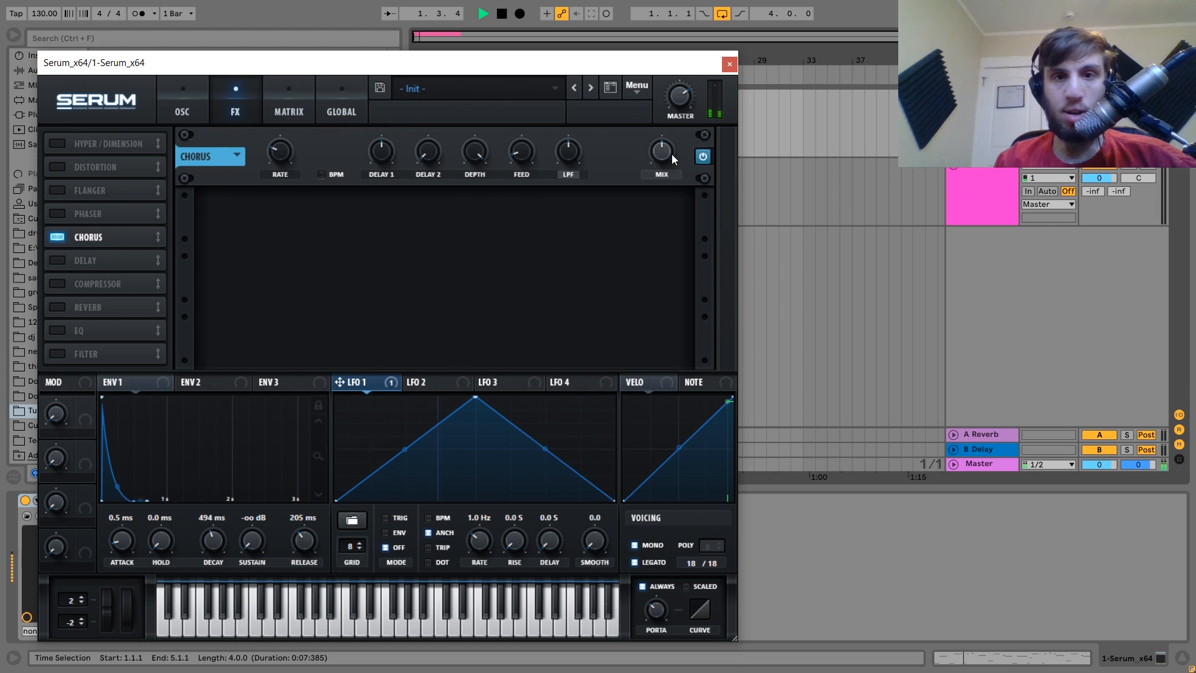
left_click_drag(663, 155, 659, 157)
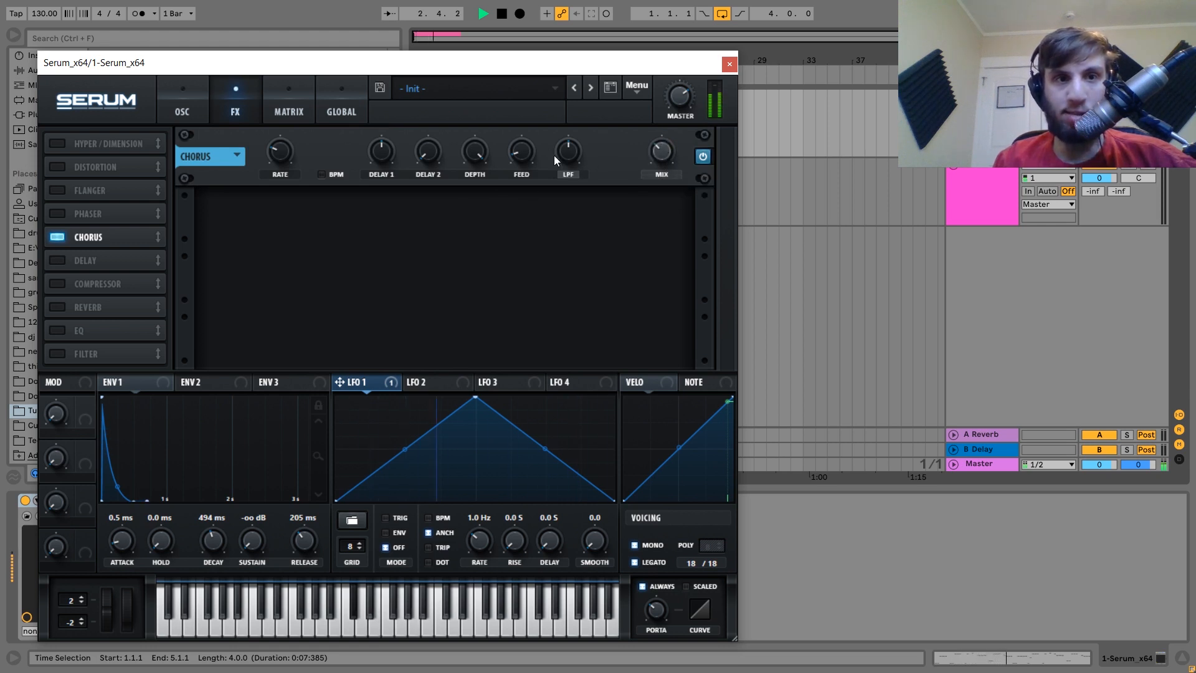
left_click_drag(554, 155, 522, 204)
key("space")
key("space")
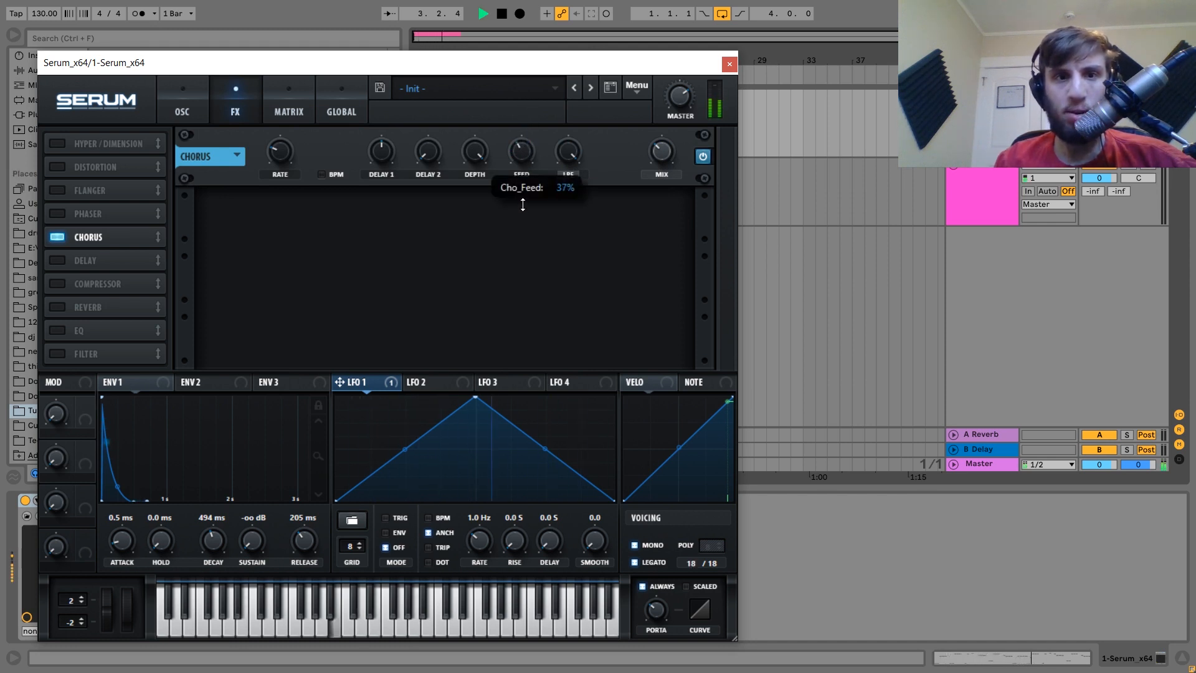
Lower the chorus depth to about halfway and its rate slightly.
left_click_drag(469, 167, 458, 233)
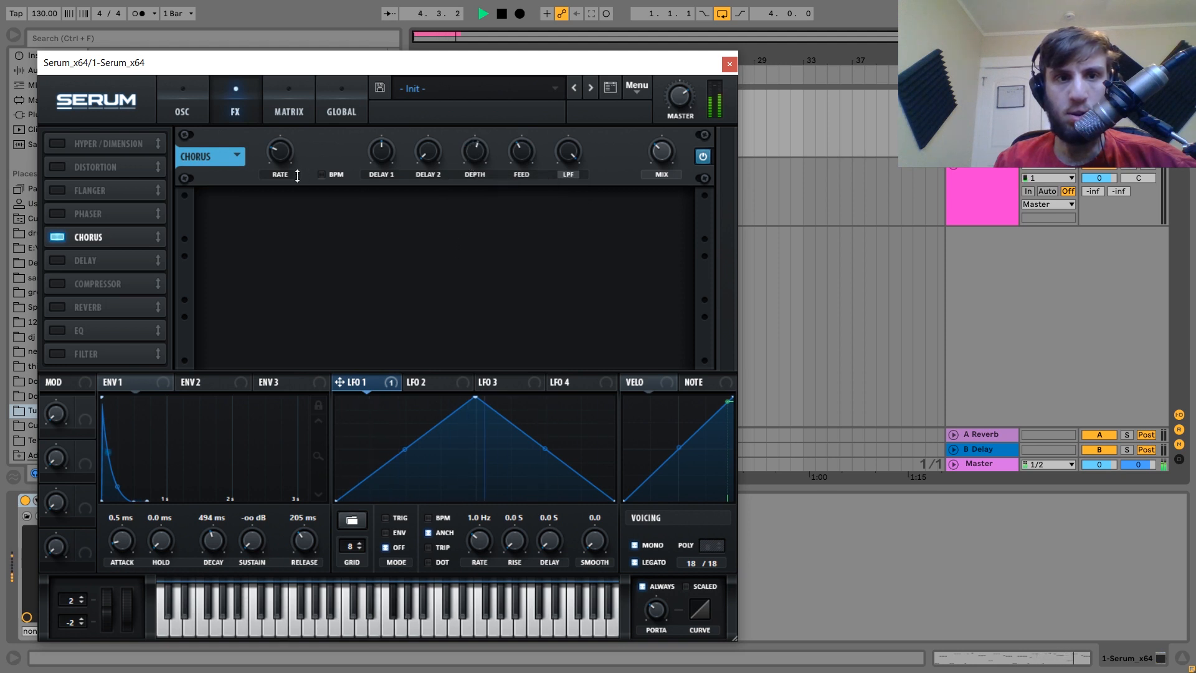
mouse_move(291, 162)
left_mouse_down()
mouse_move(295, 127)
mouse_move(293, 173)
left_mouse_up()
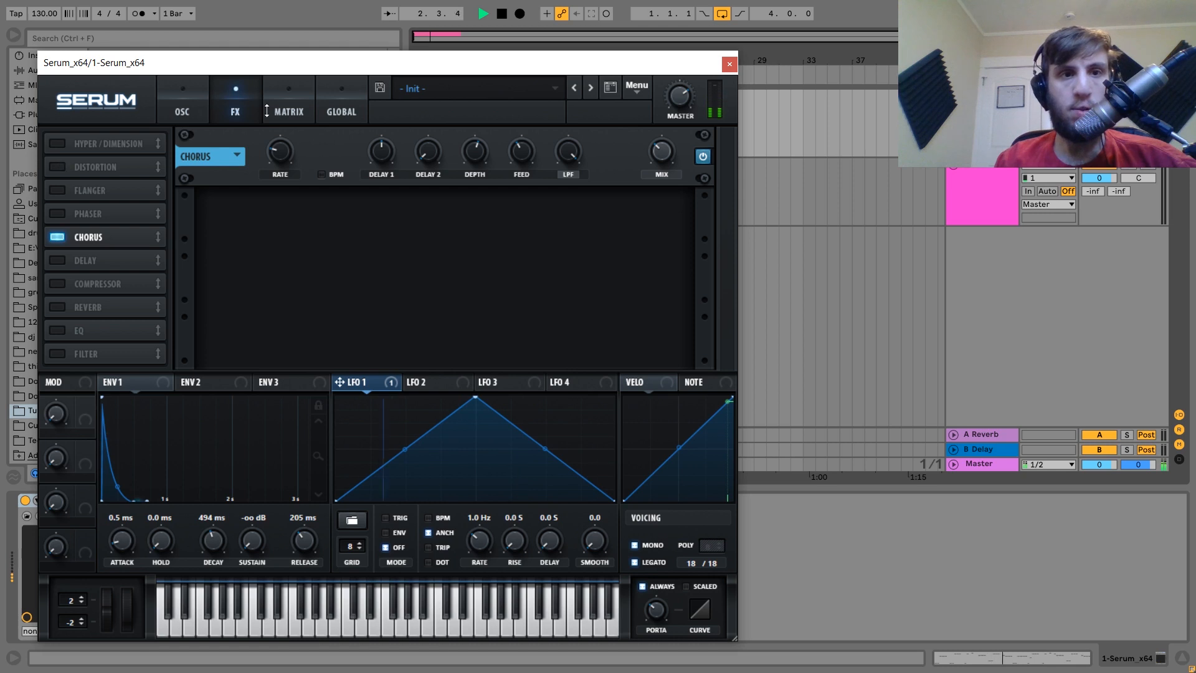
key("space")
Make LFO 2's chorus-rate modulation bipolar and run LFO 2 free at 4.2 Hz.
left_click(182, 105)
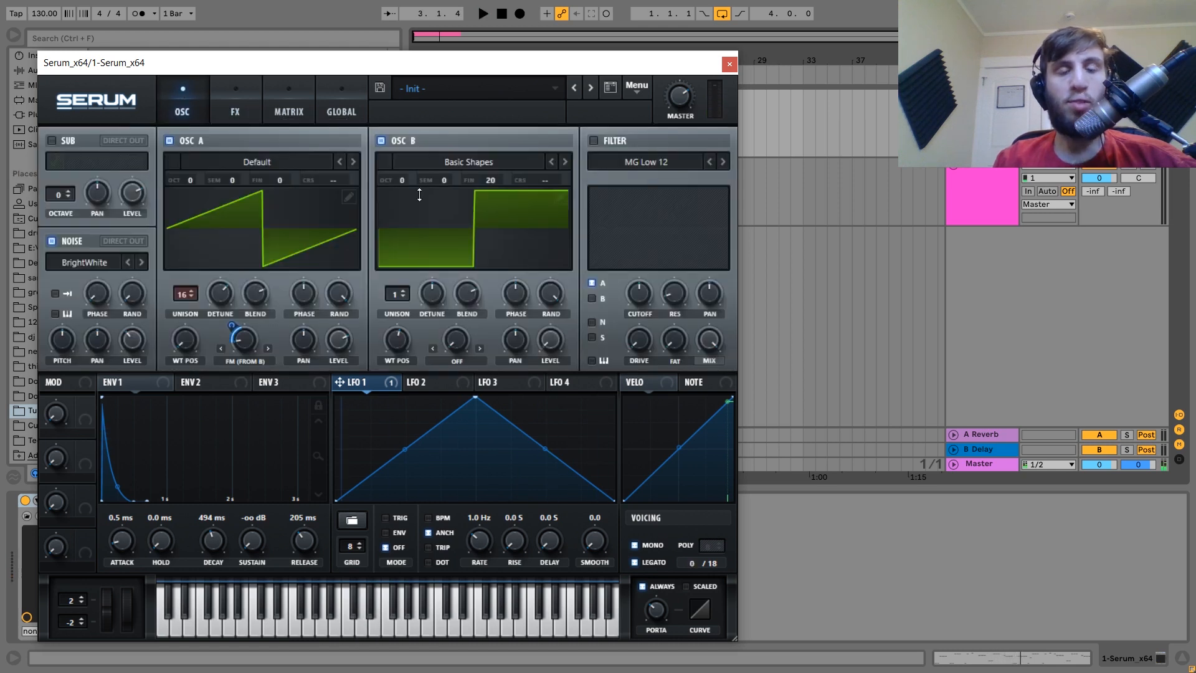
left_click(423, 384)
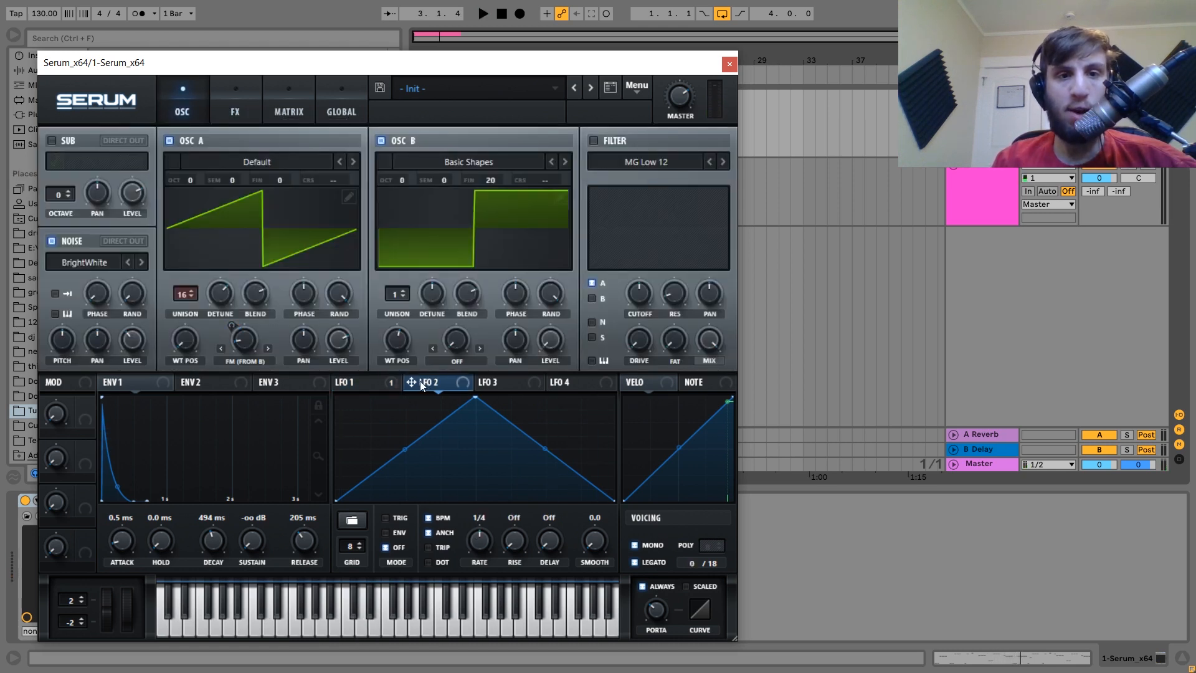
key("space")
left_click(235, 106)
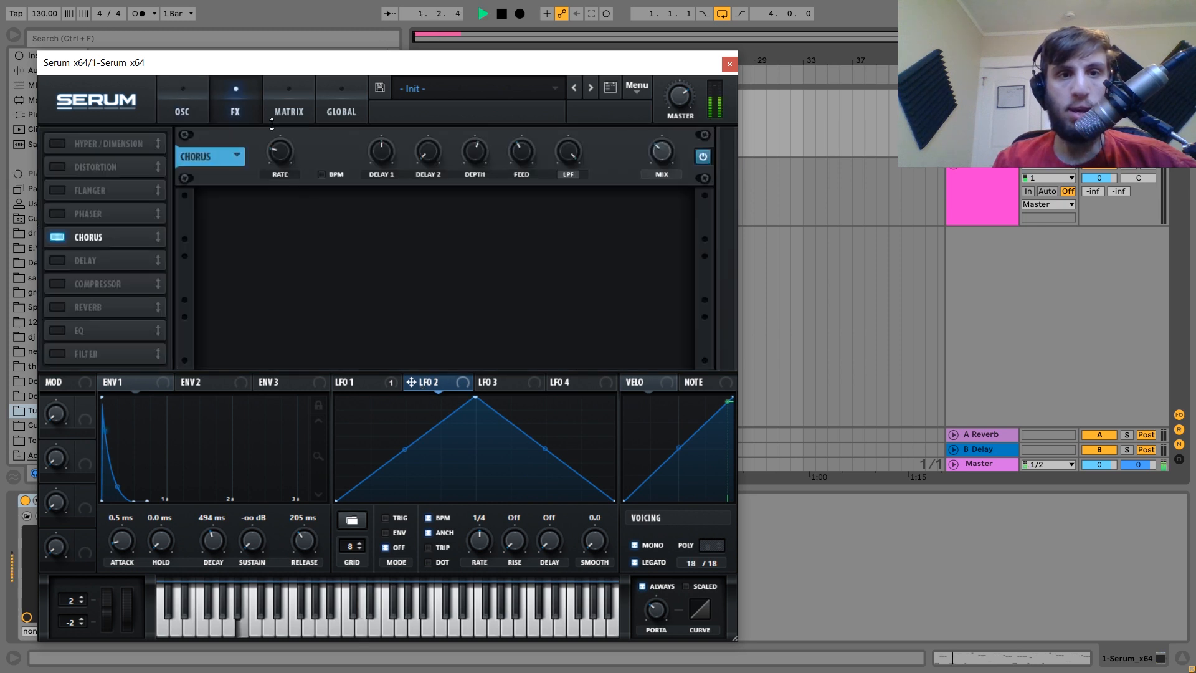
key("space")
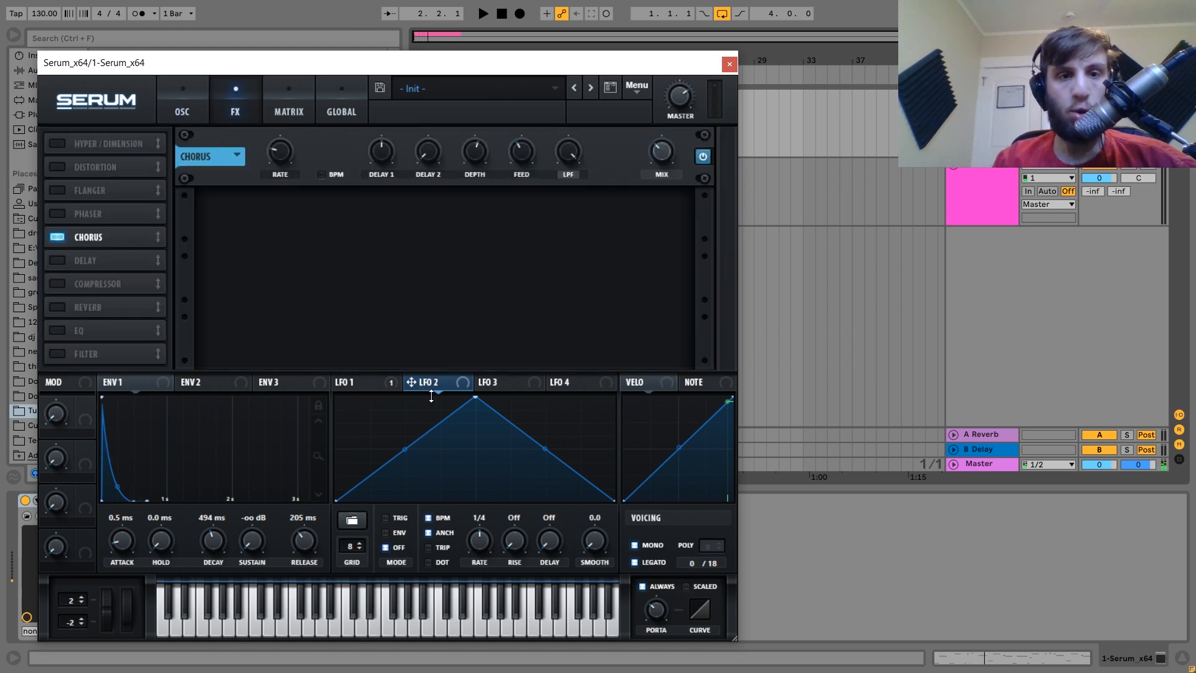
left_click(266, 136, "alt+shift")
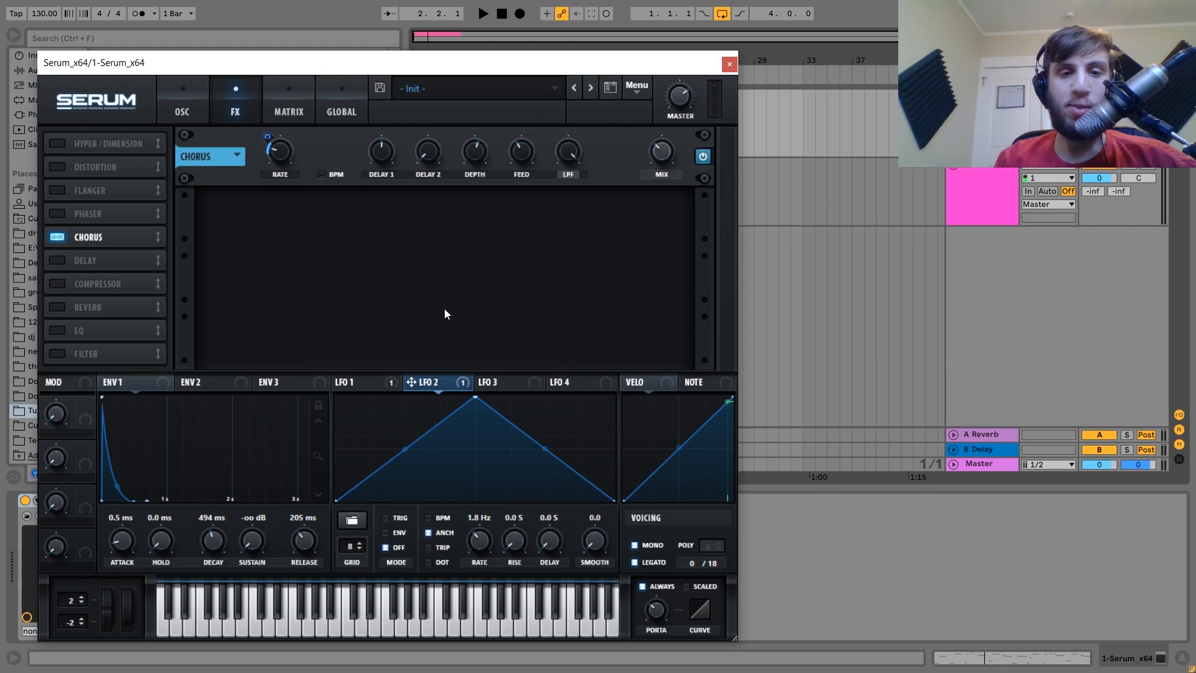
left_click(365, 383)
left_click(443, 384)
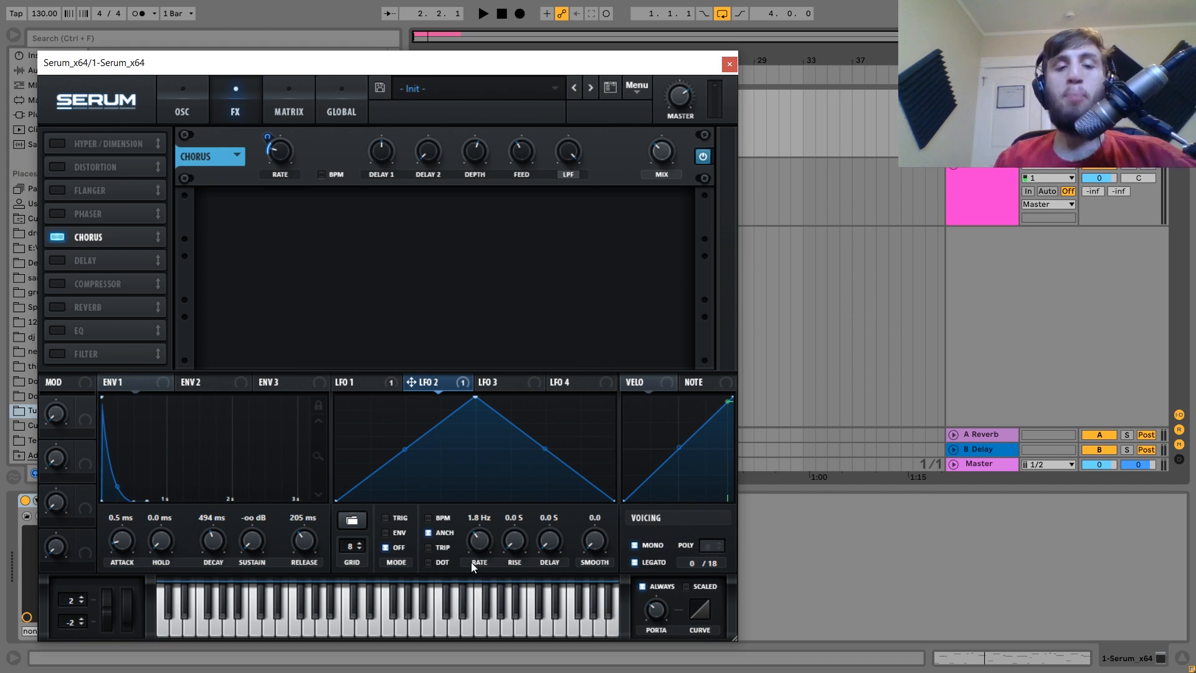
key("space")
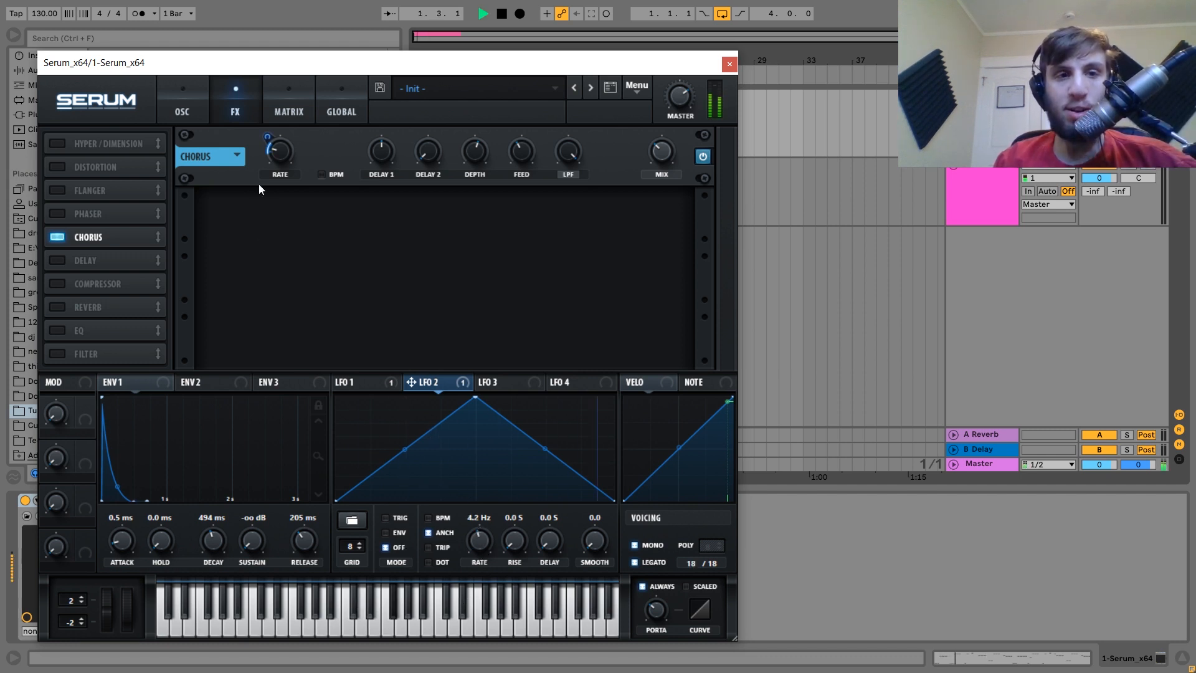
mouse_move(269, 138)
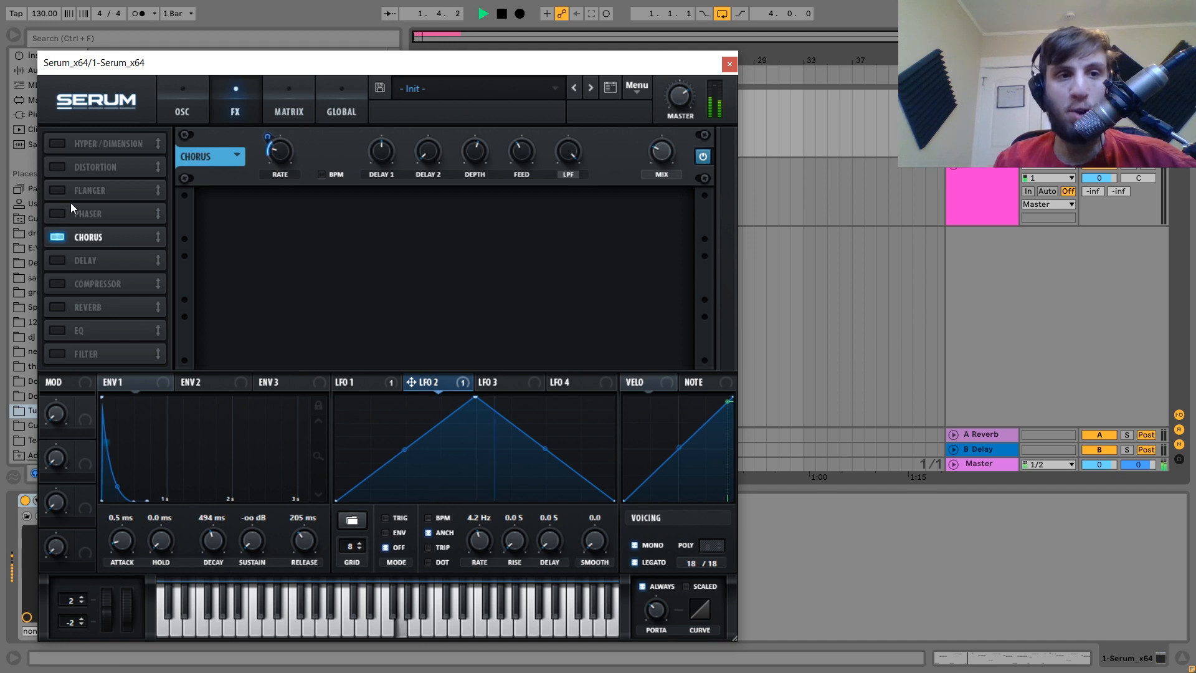
Switch on Serum's tube distortion and raise its drive.
left_click(58, 167)
mouse_move(557, 157)
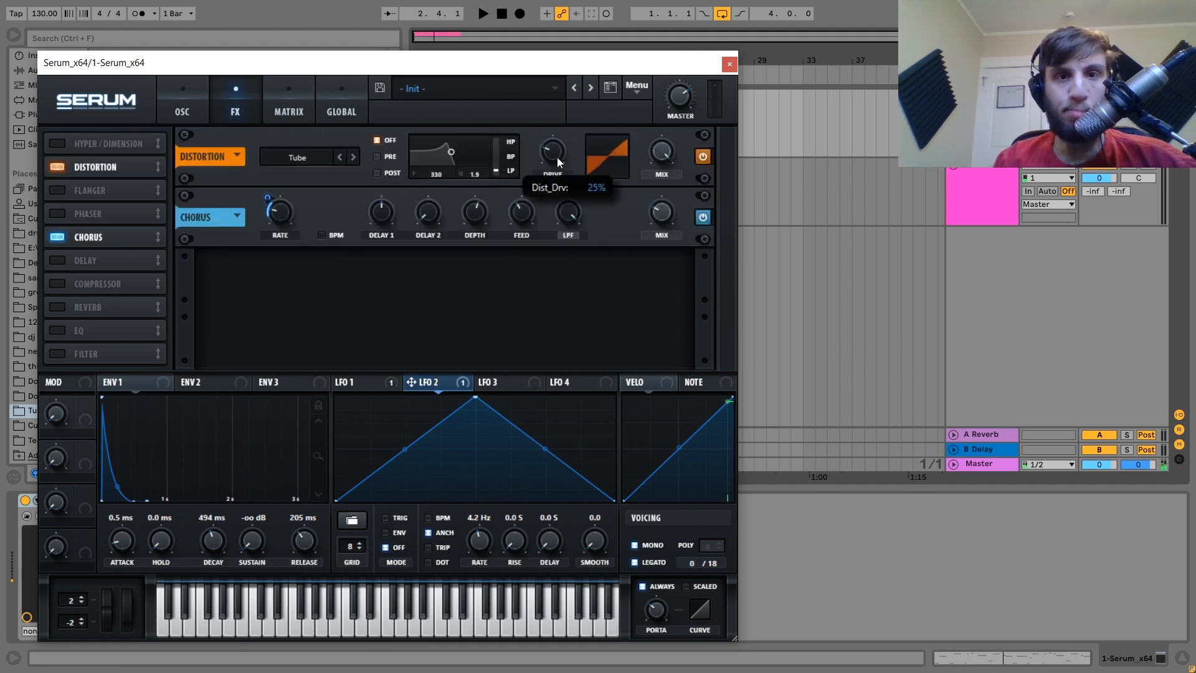
left_click_drag(561, 145, 562, 105)
key("space")
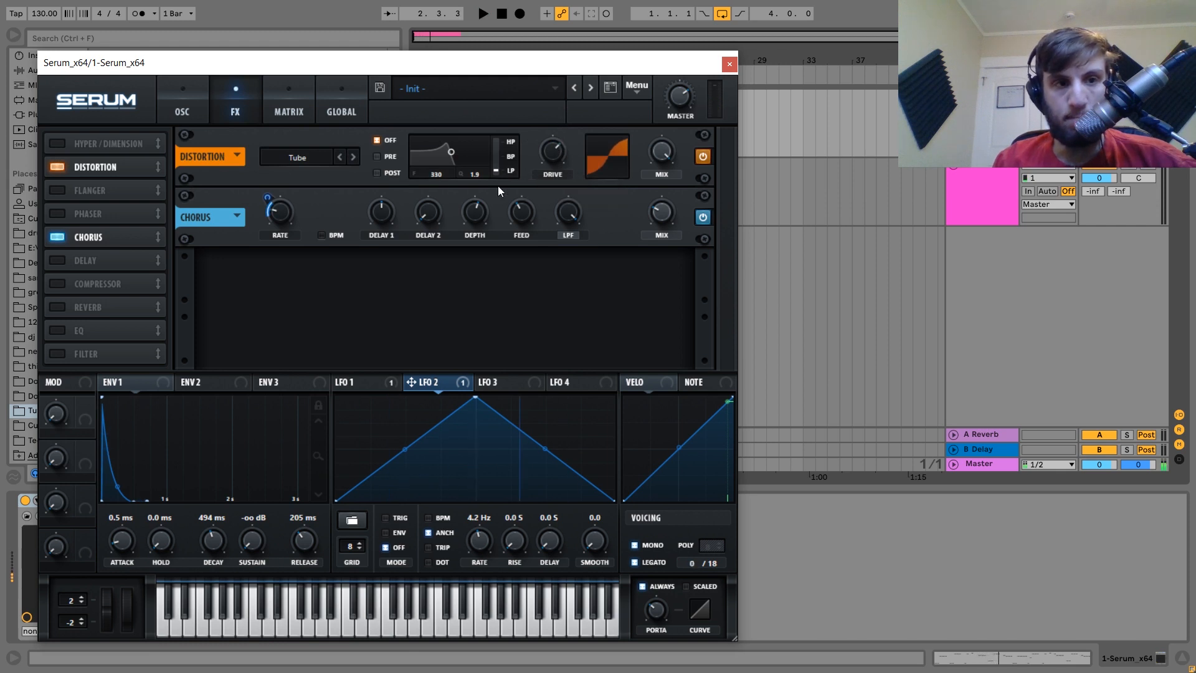
key("space")
Try Serum's compressor with more makeup gain, then switch it off again.
left_click(58, 282)
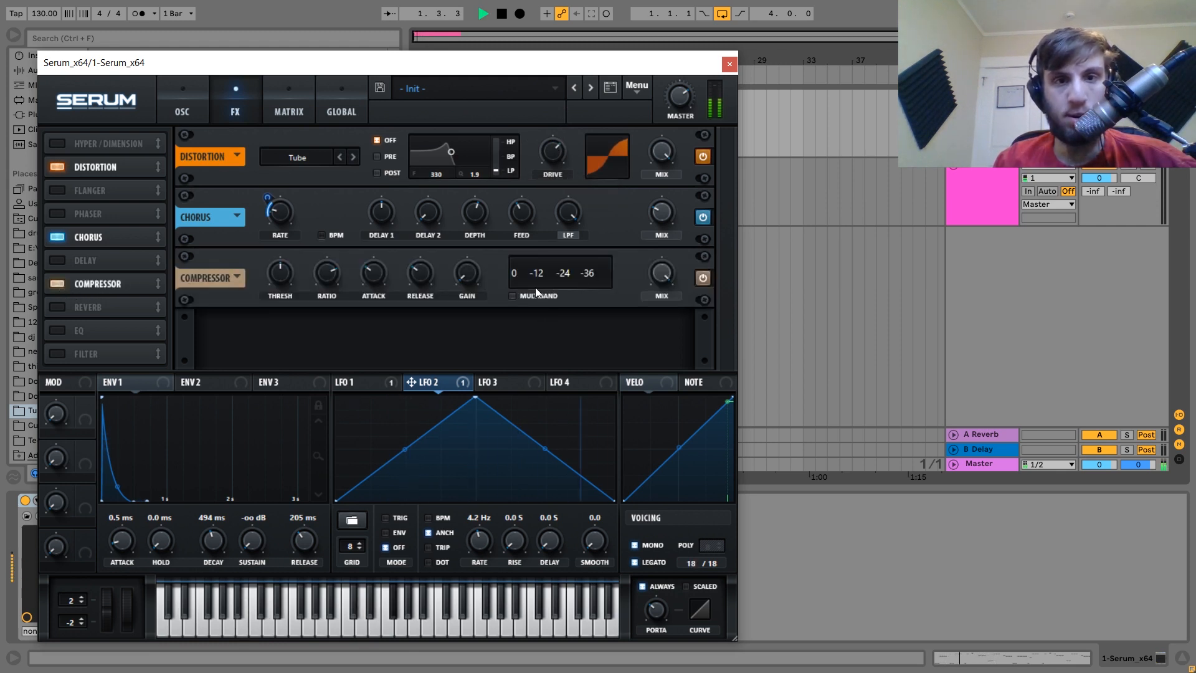
left_click_drag(469, 278, 466, 245)
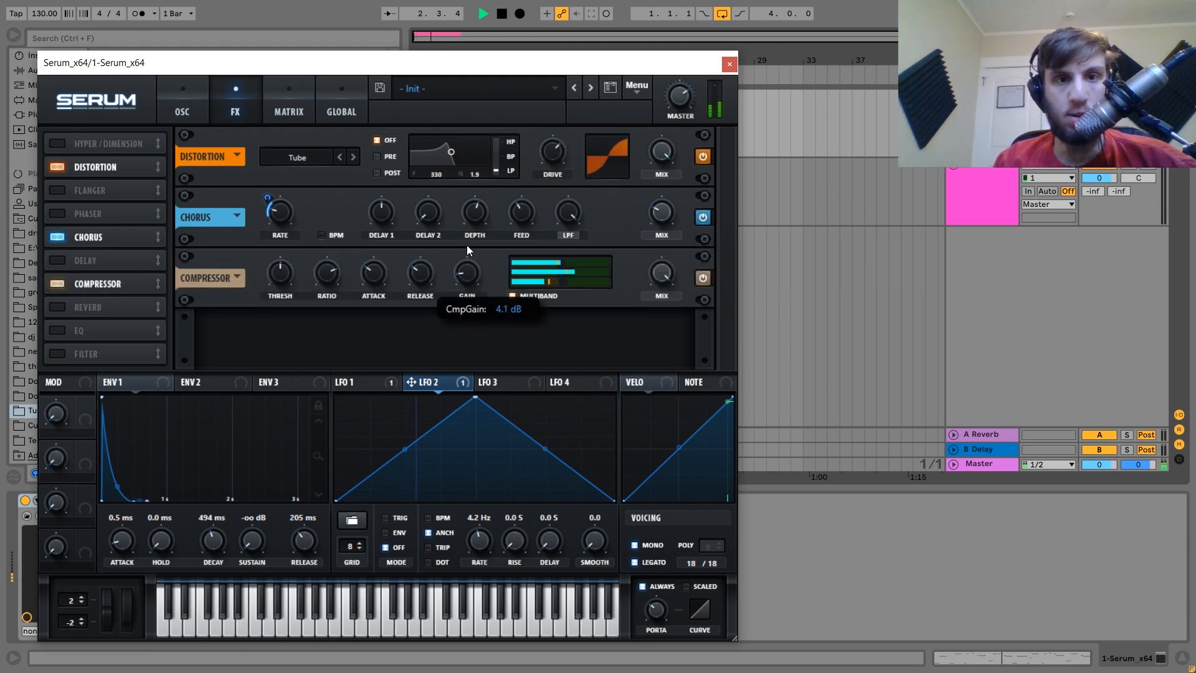
key("space")
left_click(58, 284)
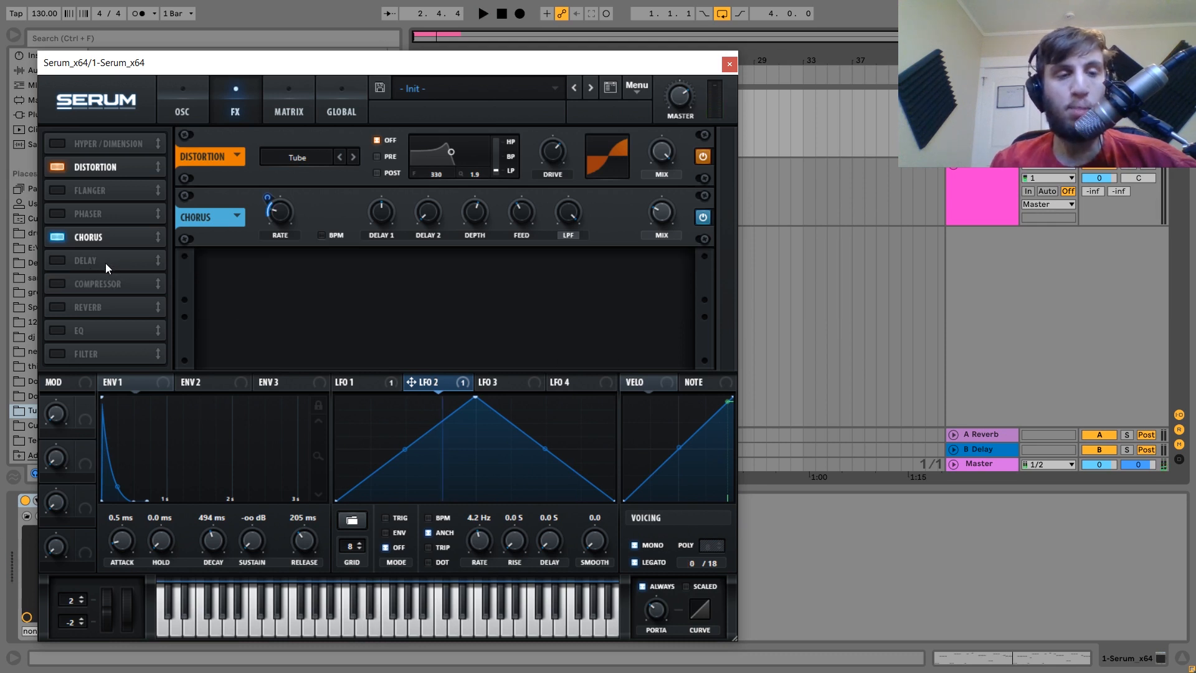
key("space")
Enable Serum's EQ with a -10.7 dB low-band dip around 244 Hz.
left_click(55, 331)
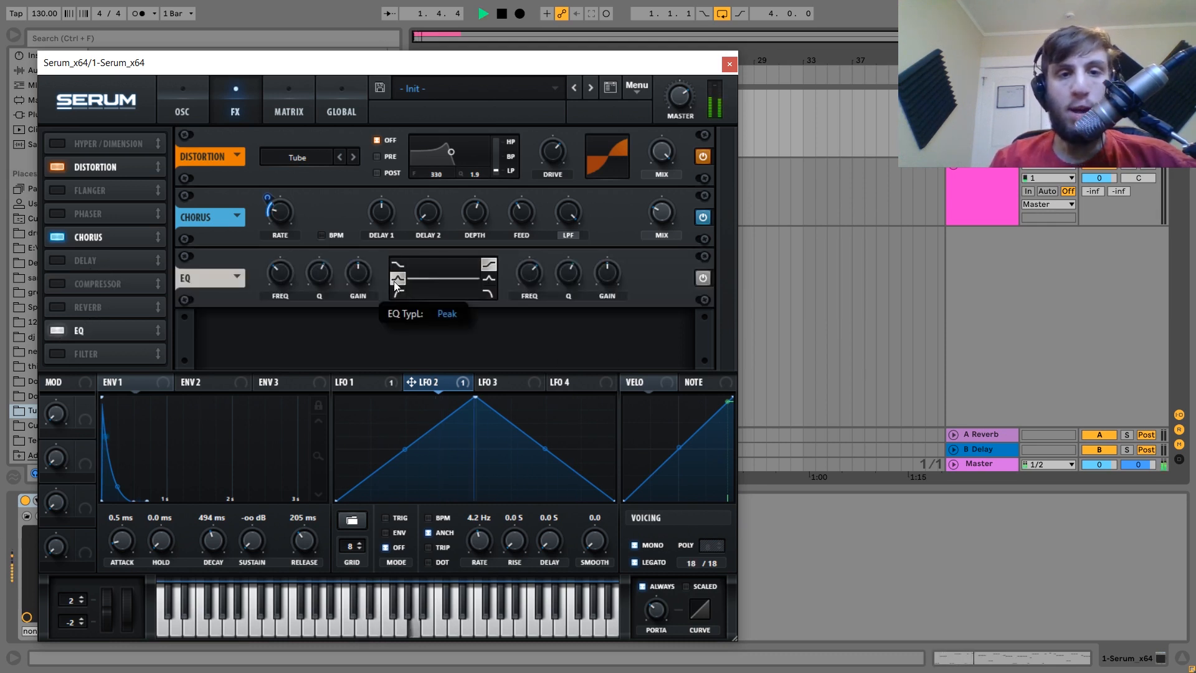
left_click_drag(352, 274, 349, 342)
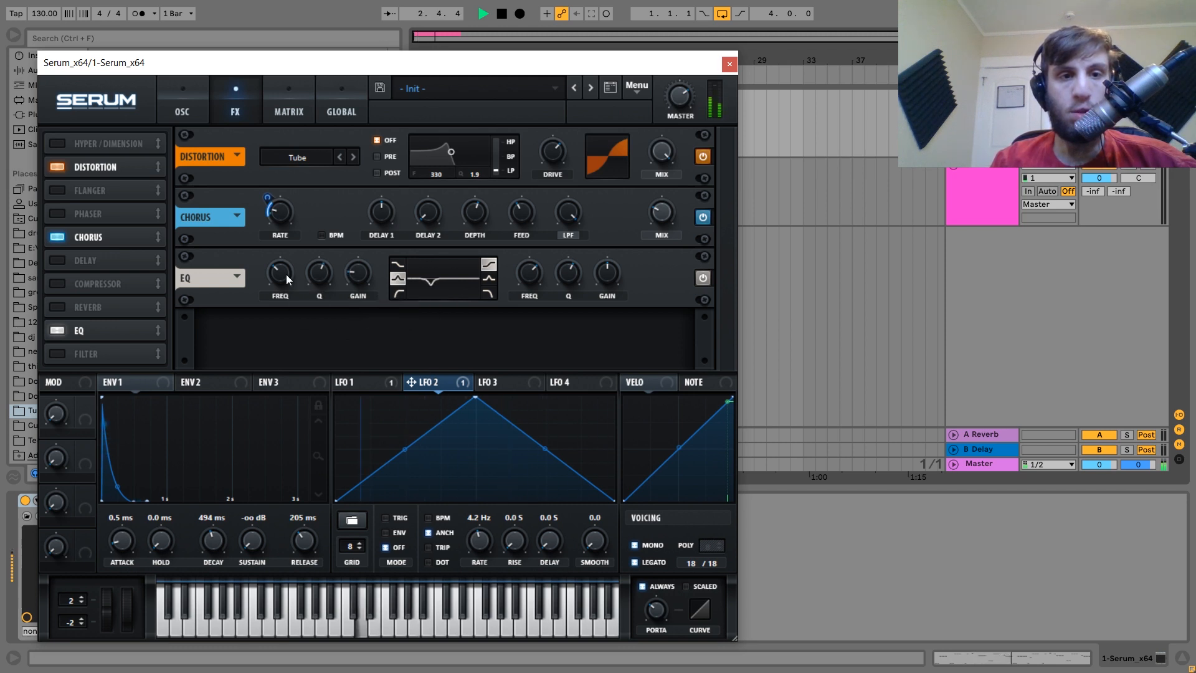
left_click_drag(286, 274, 361, 266)
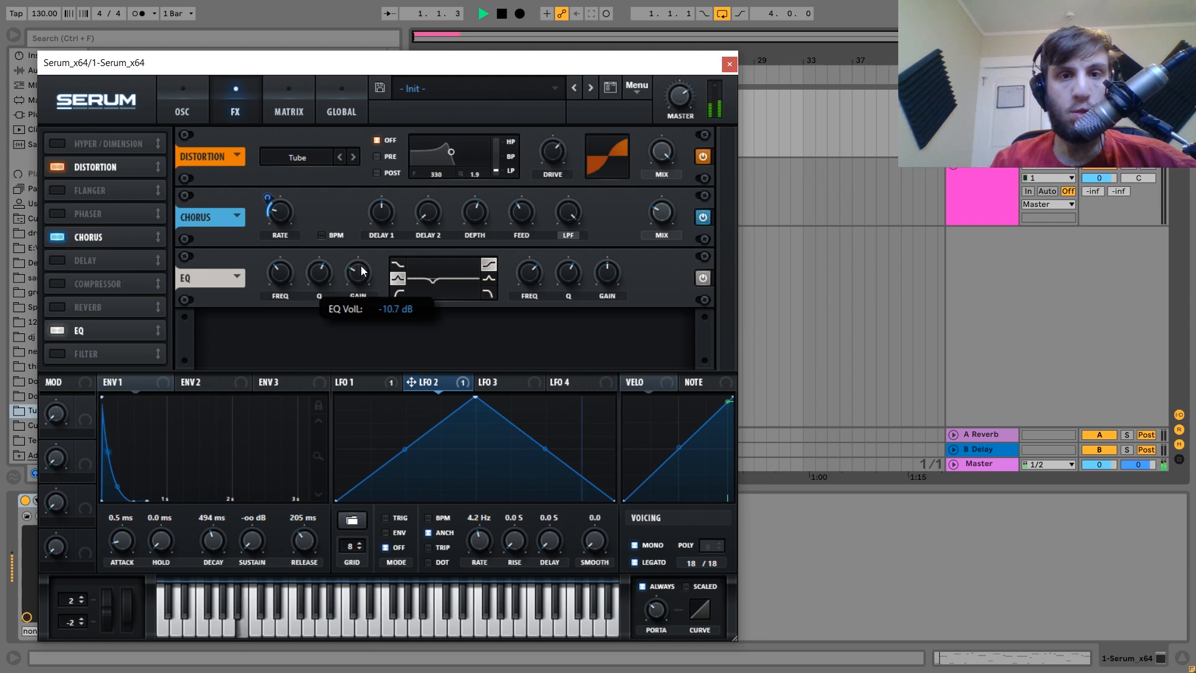
key("space")
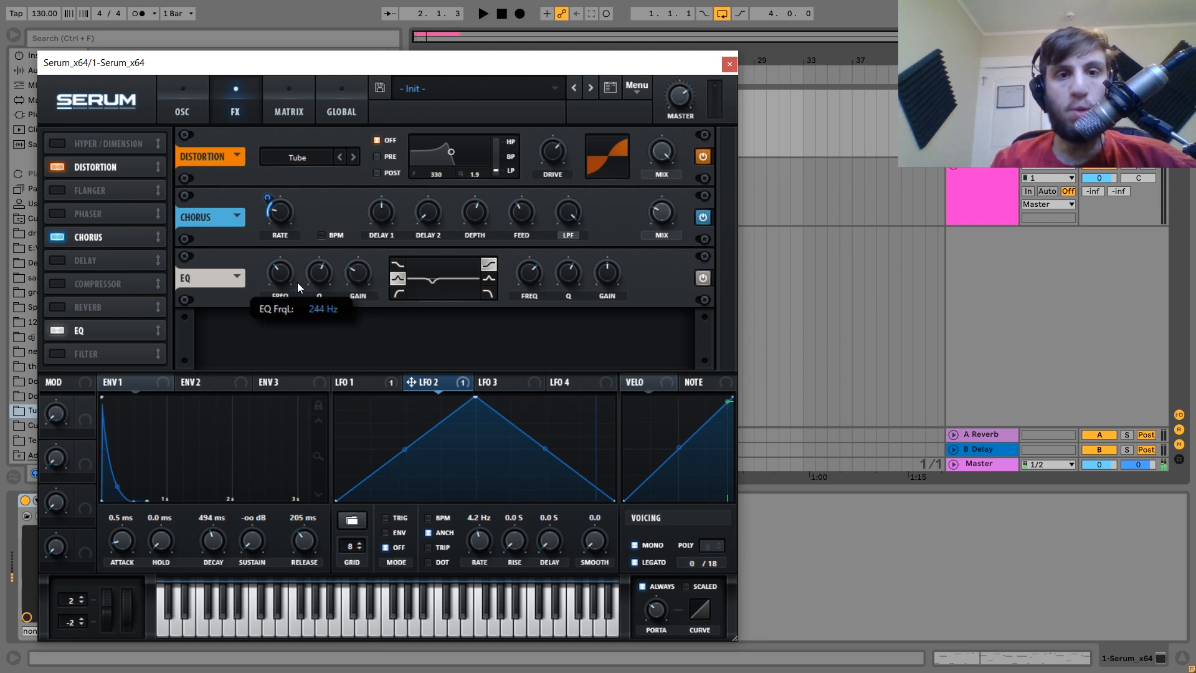
left_click(183, 92)
key("space")
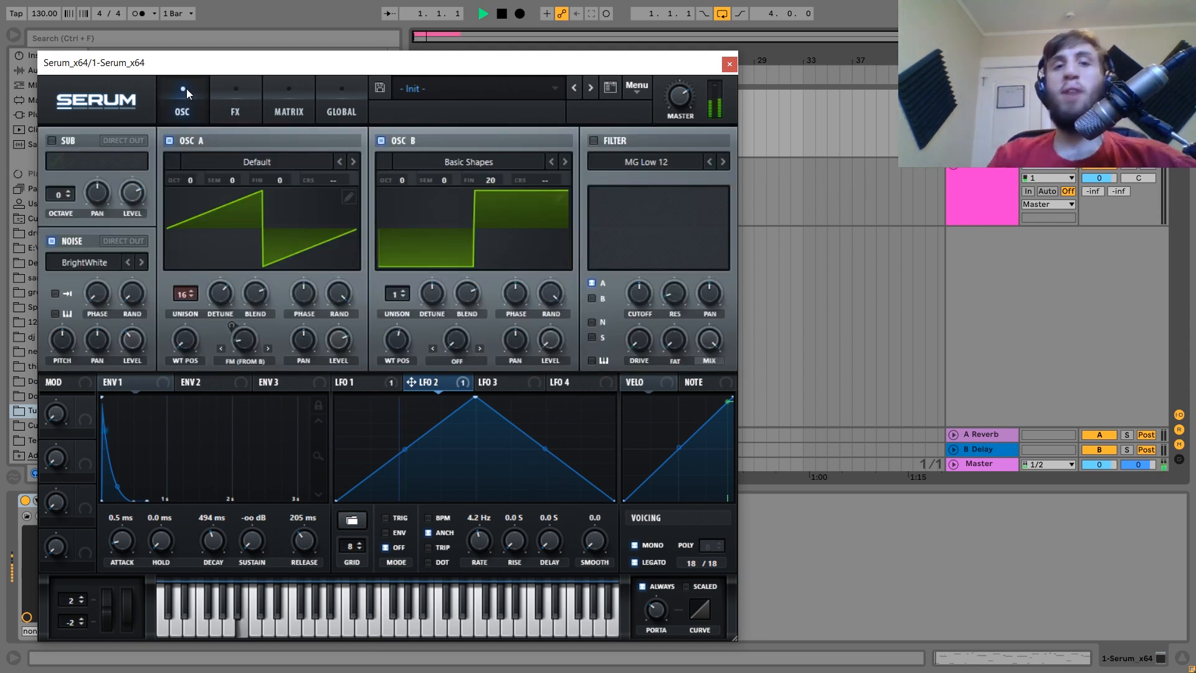
Enable the MG Low 12 filter and route ENV 1 to its cutoff.
left_click(615, 142)
key("space")
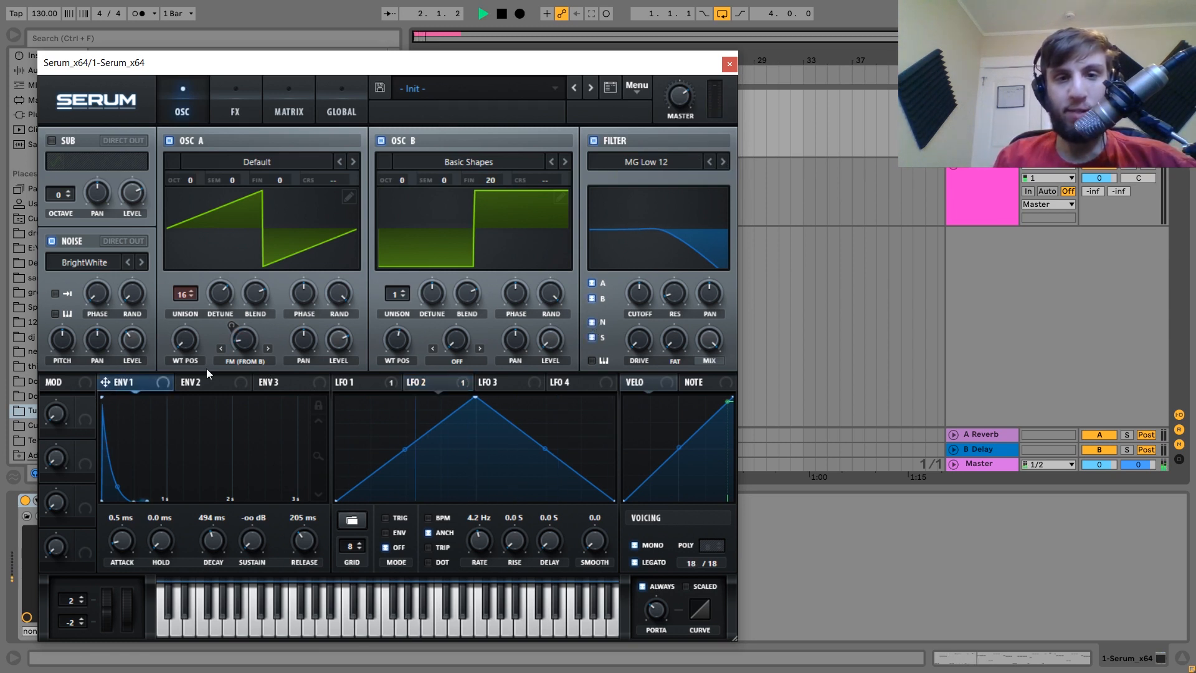
left_click_drag(106, 382, 646, 296)
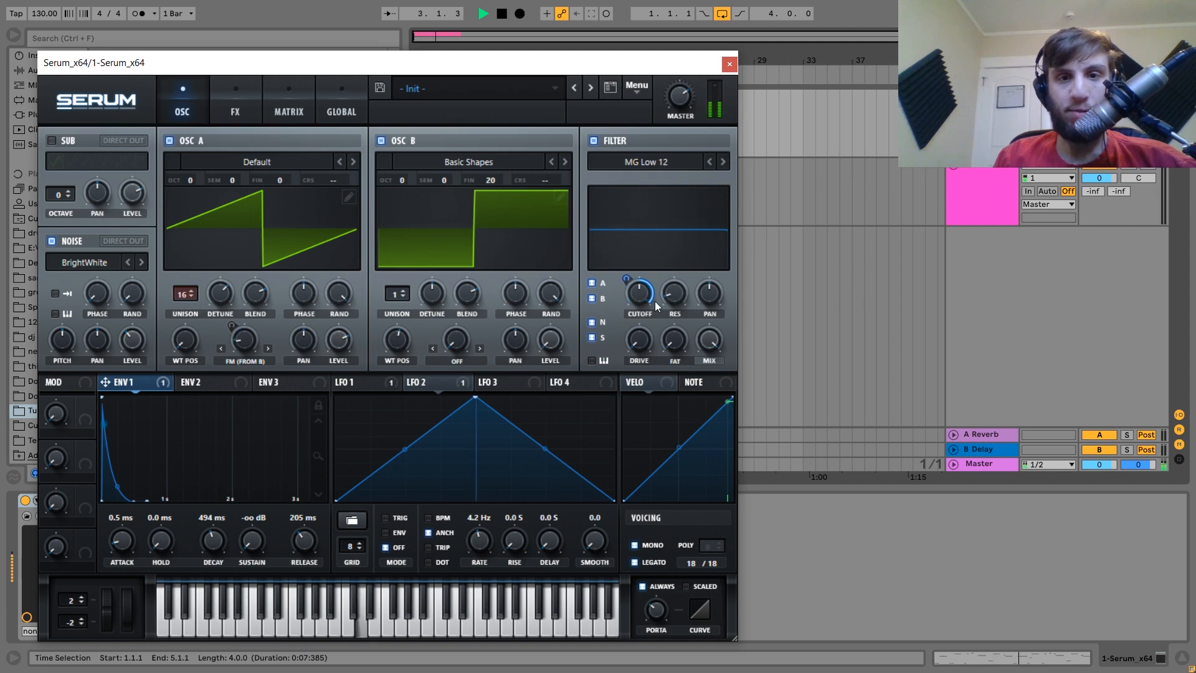
Close Serum and load Guitar Rig 5 from the Plug-Ins list onto the track.
left_click(730, 65)
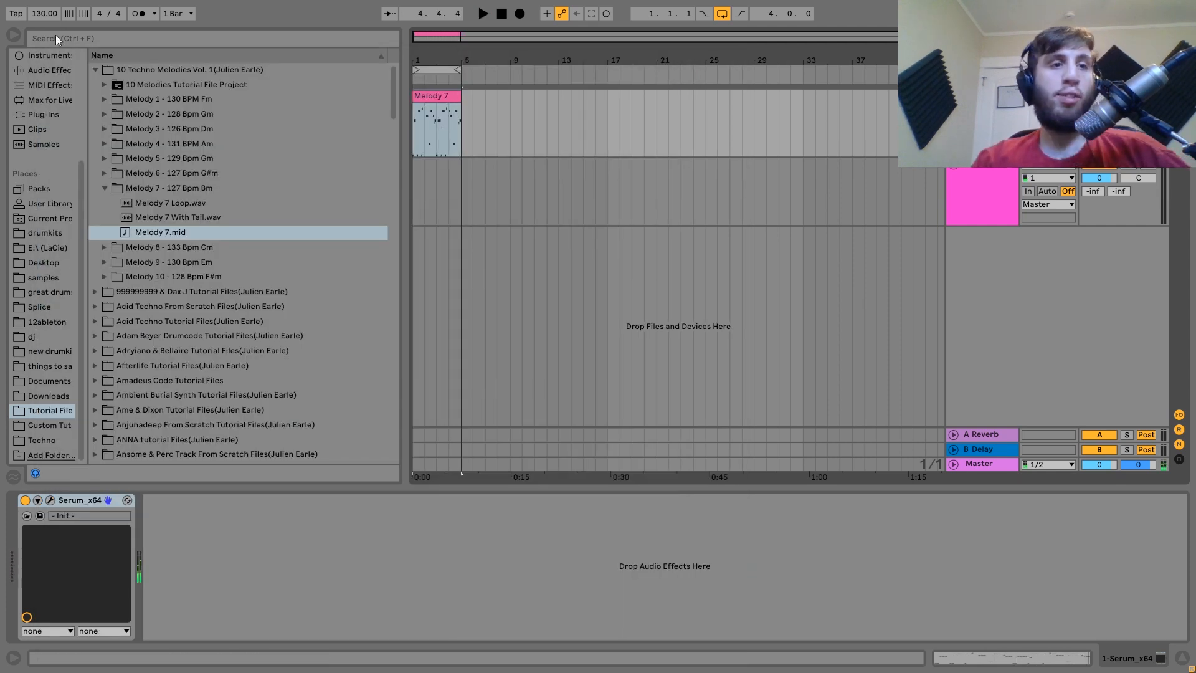
left_click(54, 114)
scroll(238, 312, "down", 5)
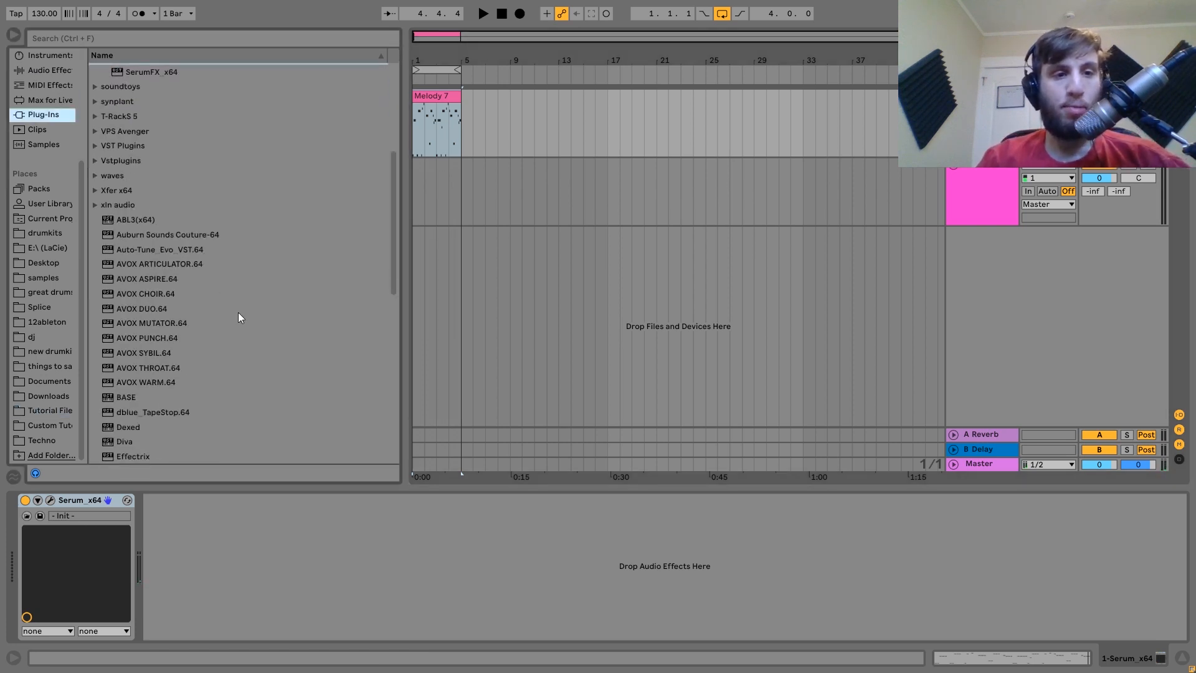
scroll(226, 316, "down", 3)
left_click(144, 307)
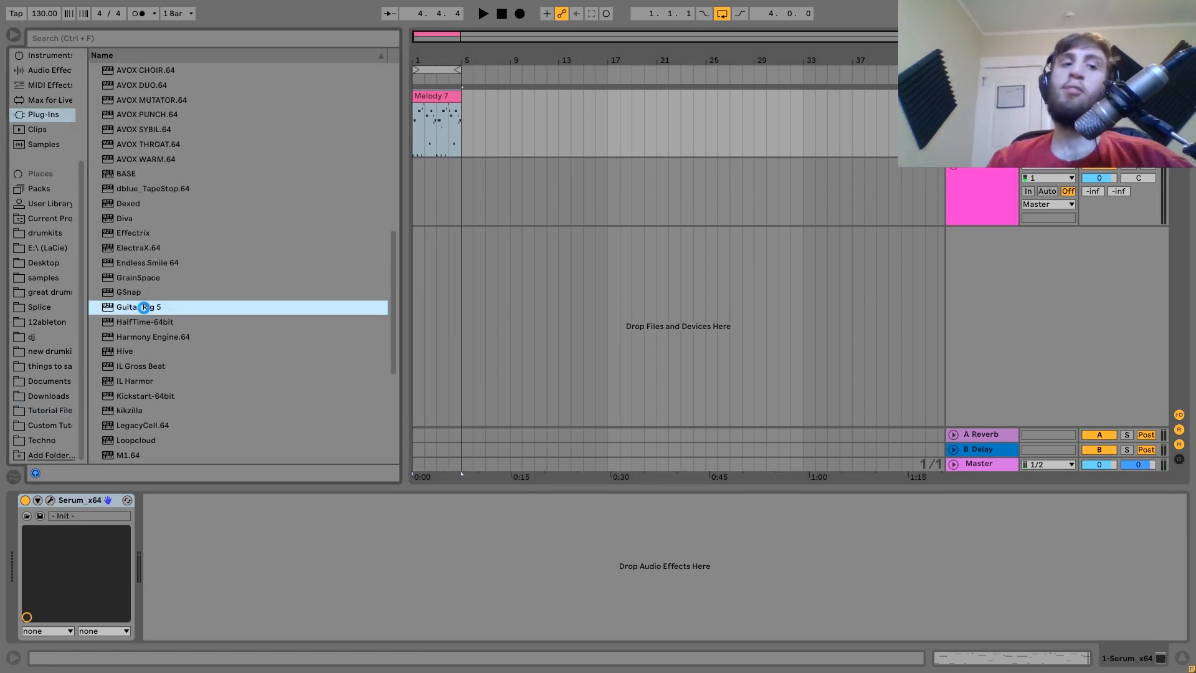
double_click(143, 308)
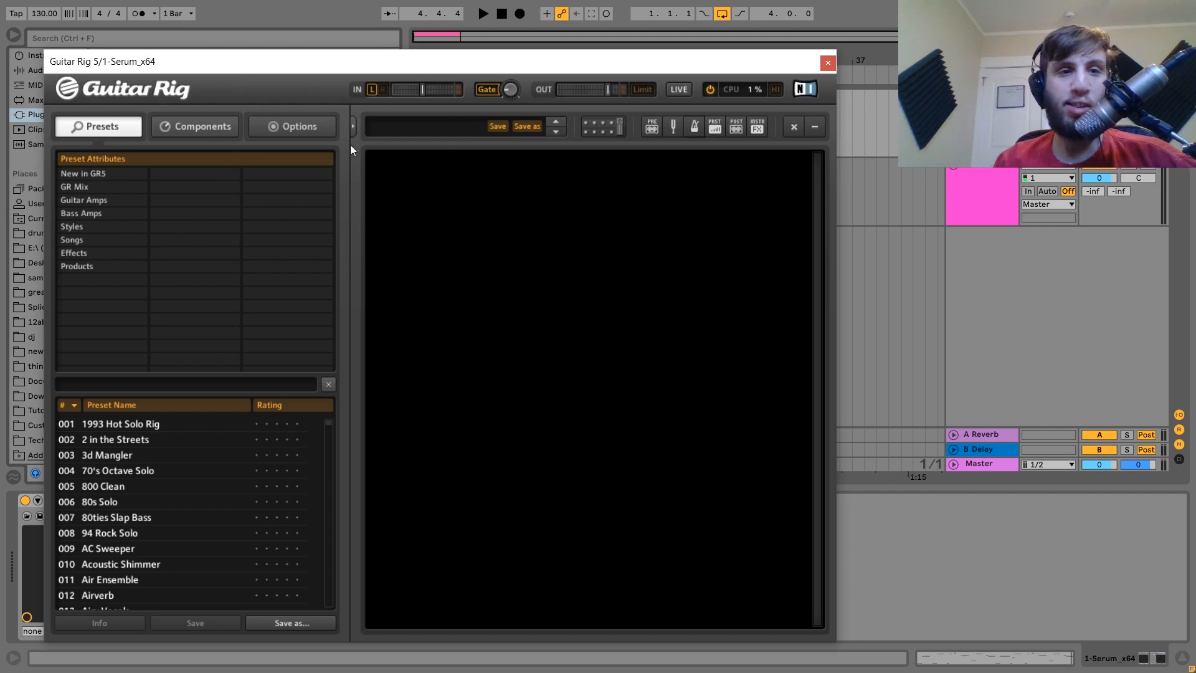
Add a Delay & Echo Tape Echo to Guitar Rig with Head A shortened, then close Guitar Rig.
left_click(229, 129)
left_click(208, 225)
left_click_drag(224, 294, 585, 268)
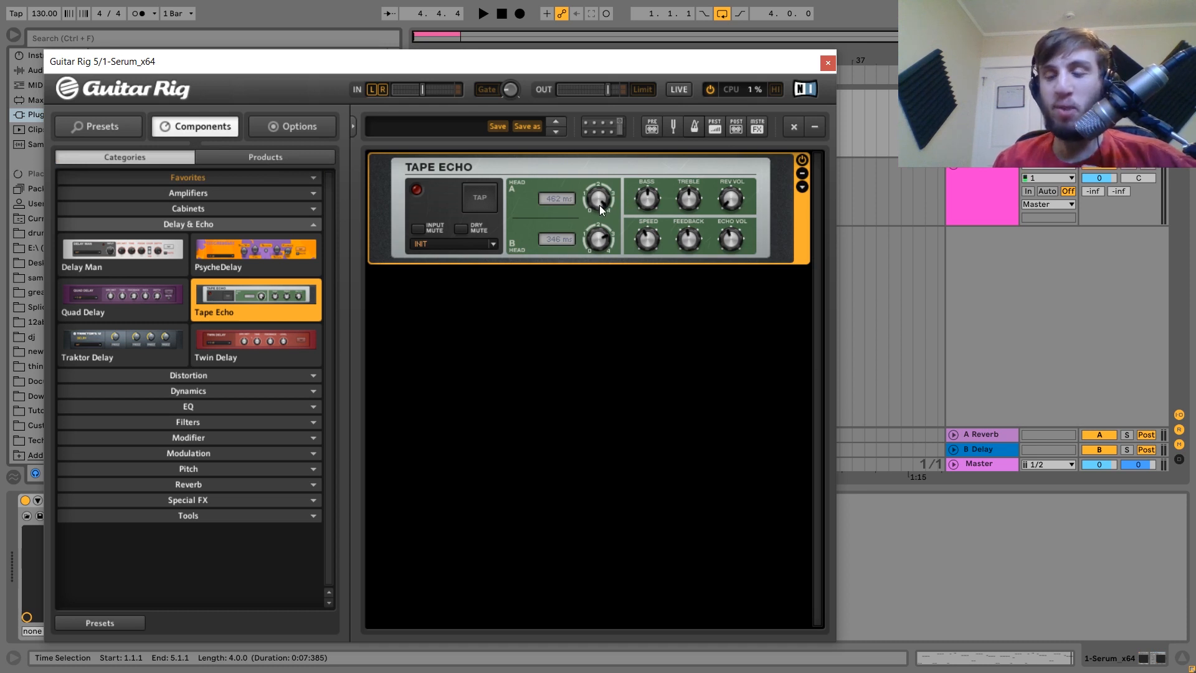
left_click_drag(599, 205, 601, 255)
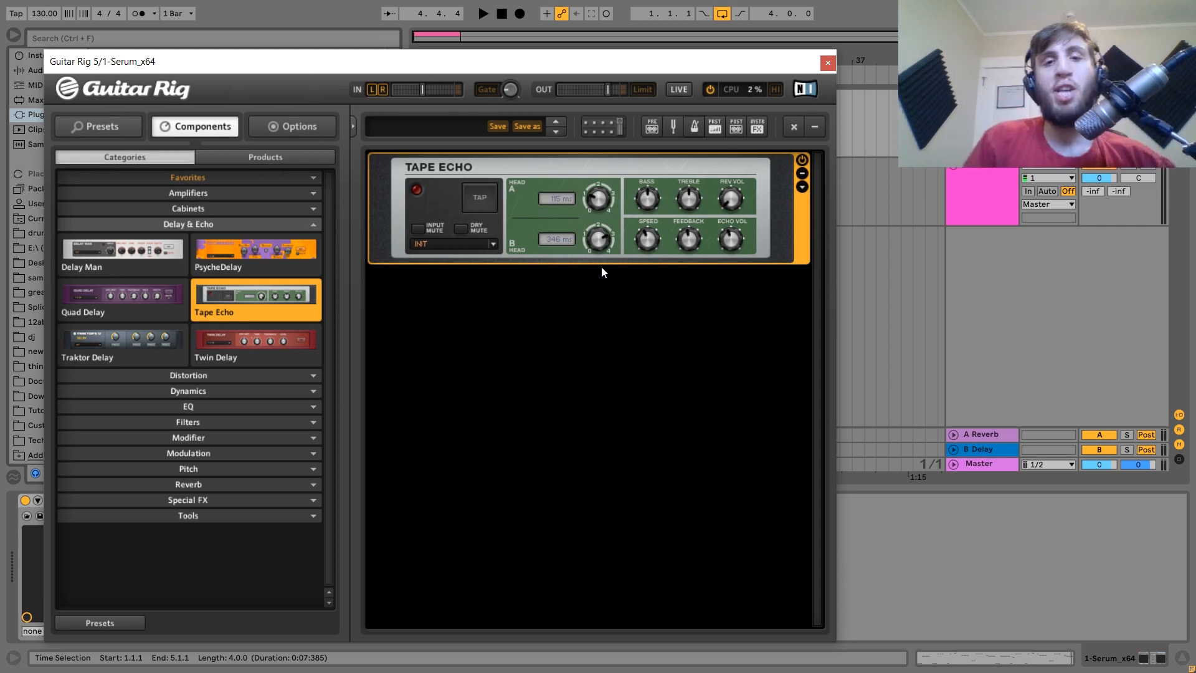
key("space")
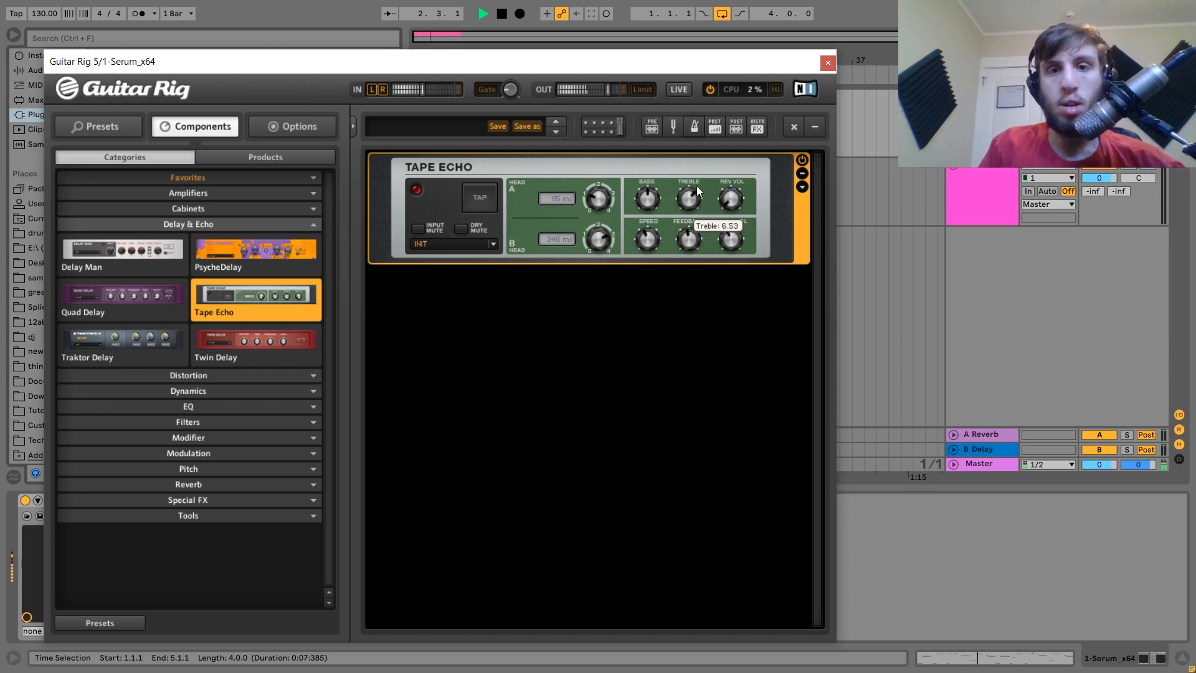
left_click(828, 63)
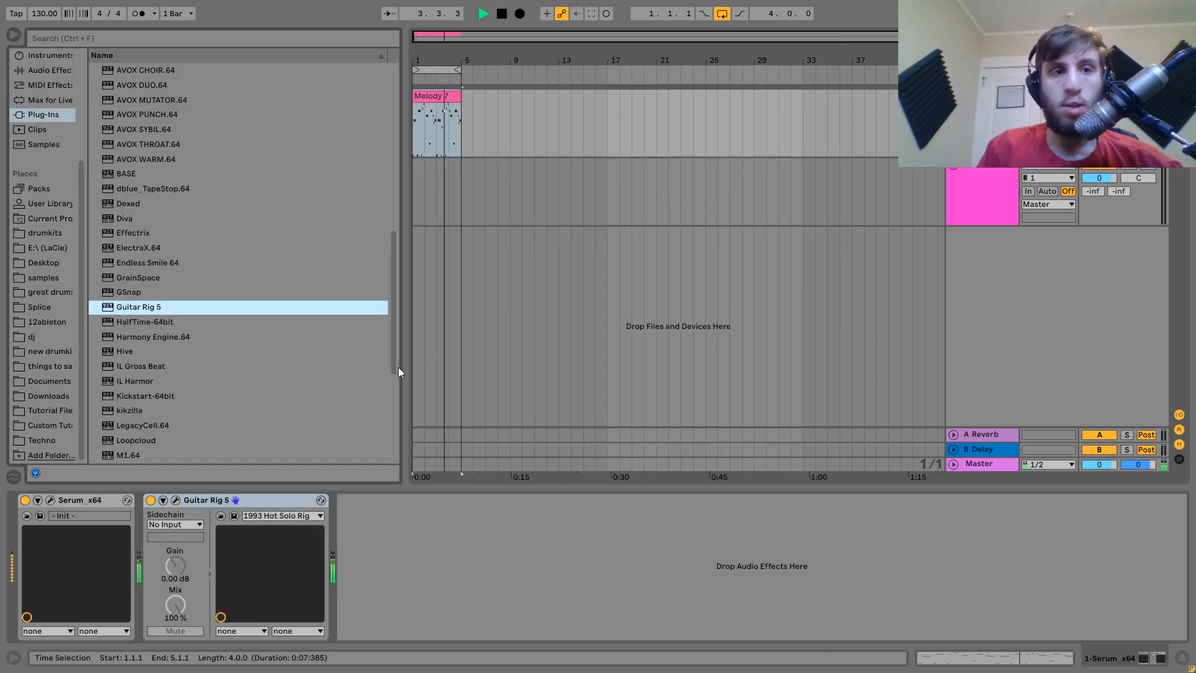
Load ValhallaRoom_x64 with mix at 18% and high cut at 11980 Hz.
scroll(148, 323, "down", 5)
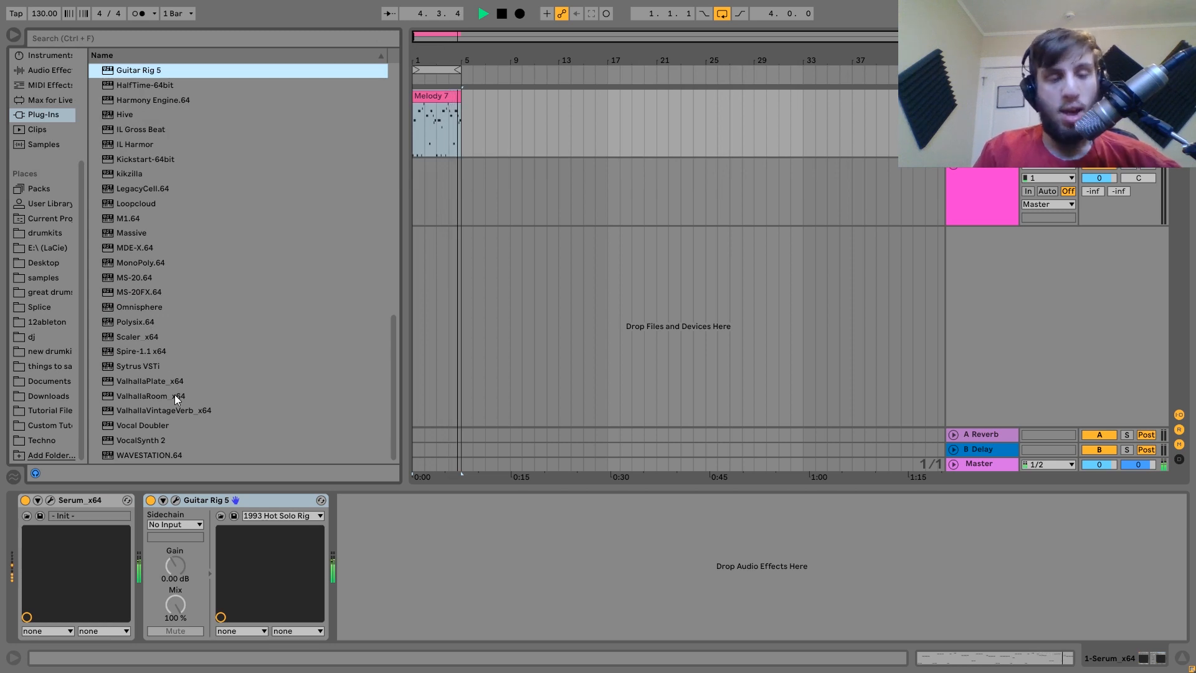
key("space")
double_click(144, 396)
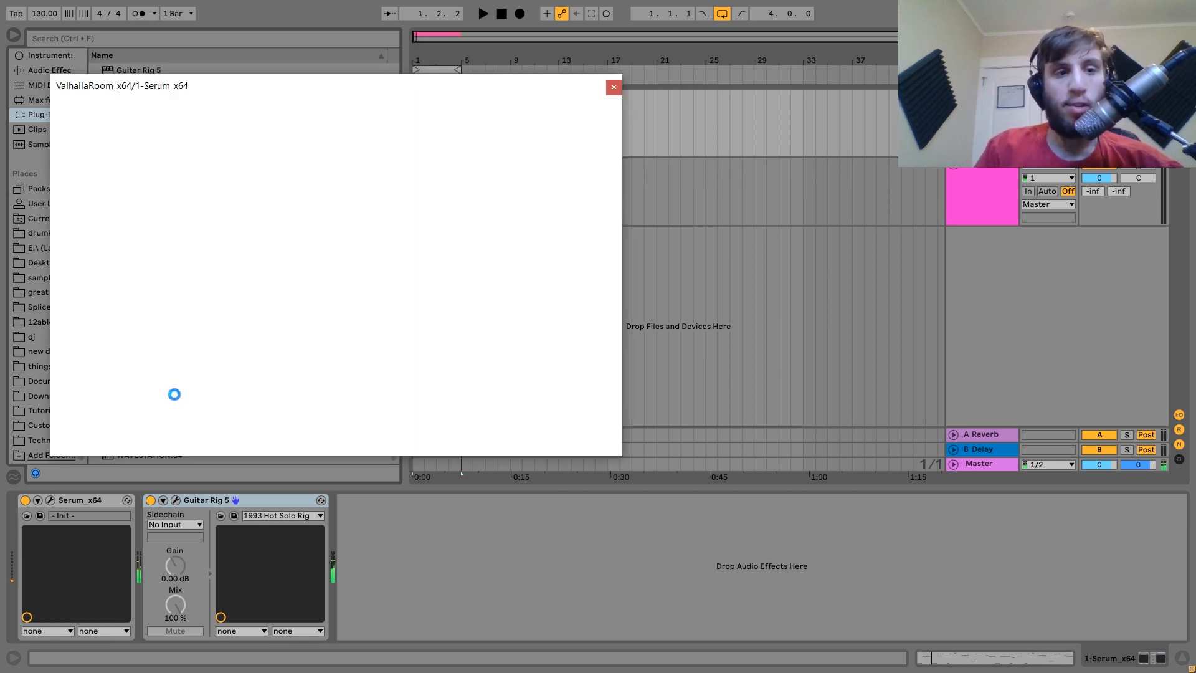
left_click_drag(79, 307, 89, 313)
key("space")
left_click(51, 501)
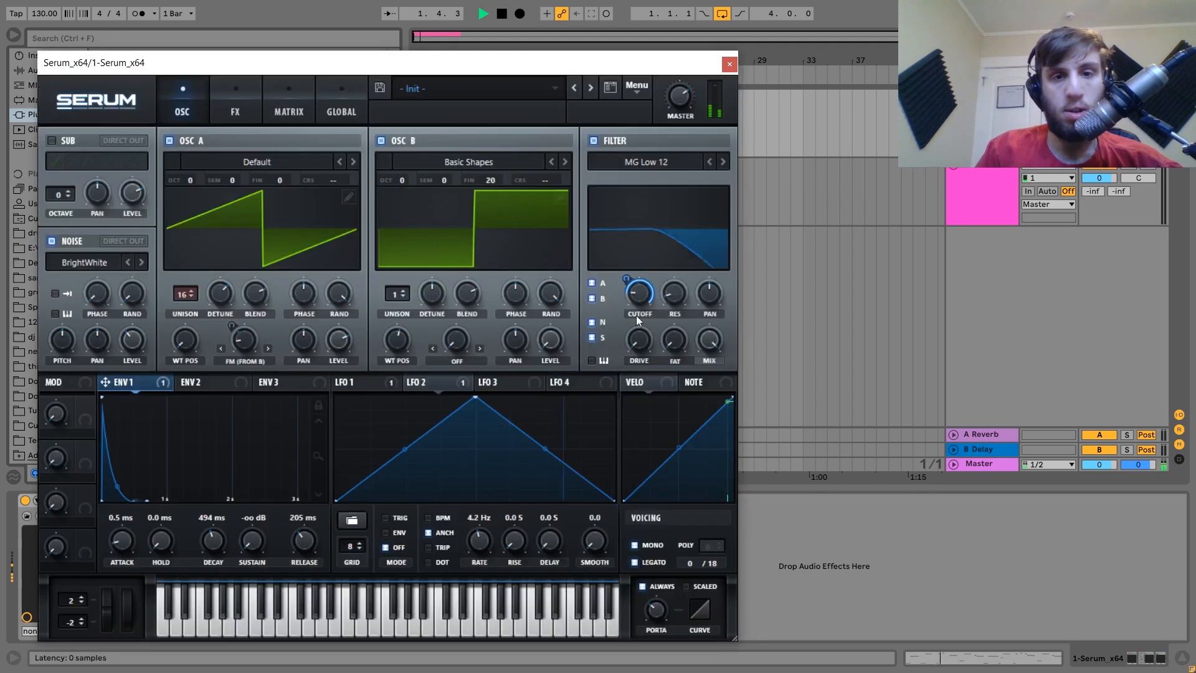
left_click(730, 64)
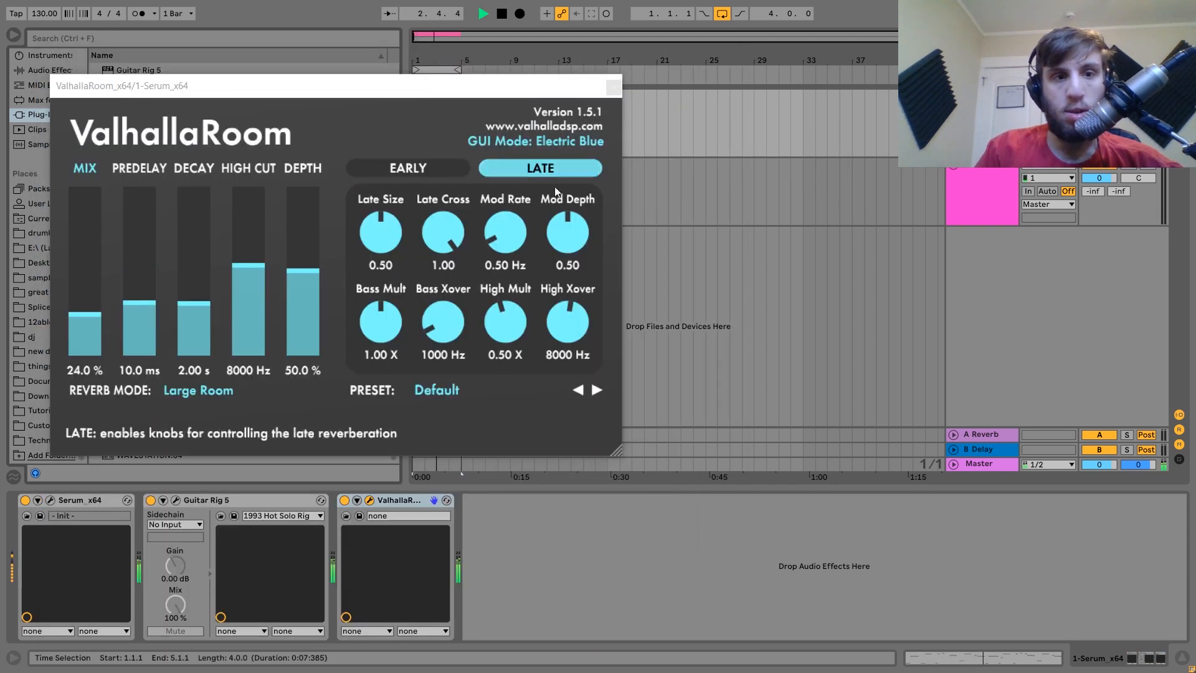
left_click_drag(90, 325, 89, 324)
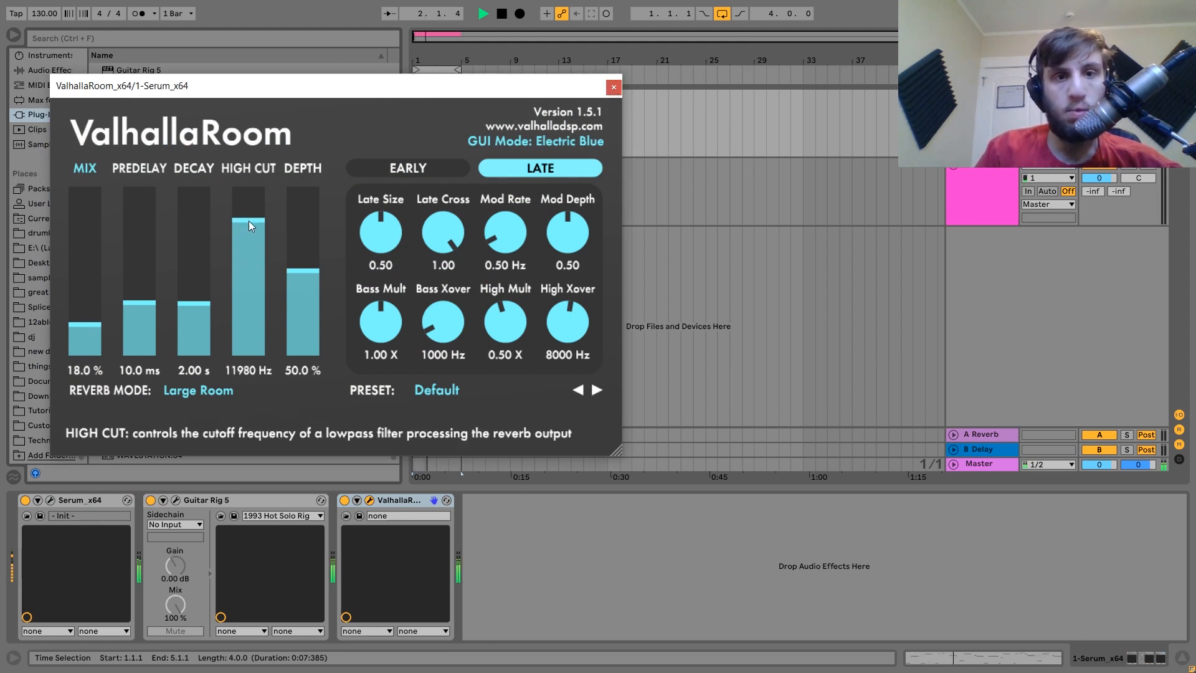
left_click(613, 87)
key("space")
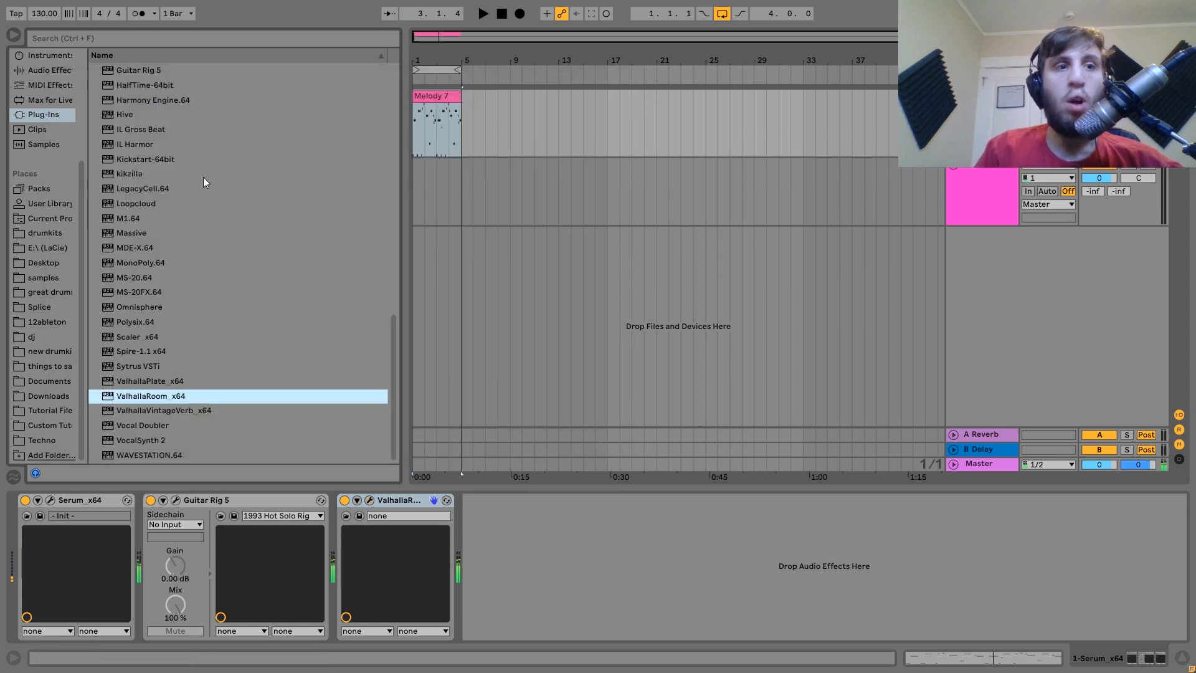
Add a Saturator with 7.31 dB drive and open Melody 7's MIDI notes.
left_click(34, 71)
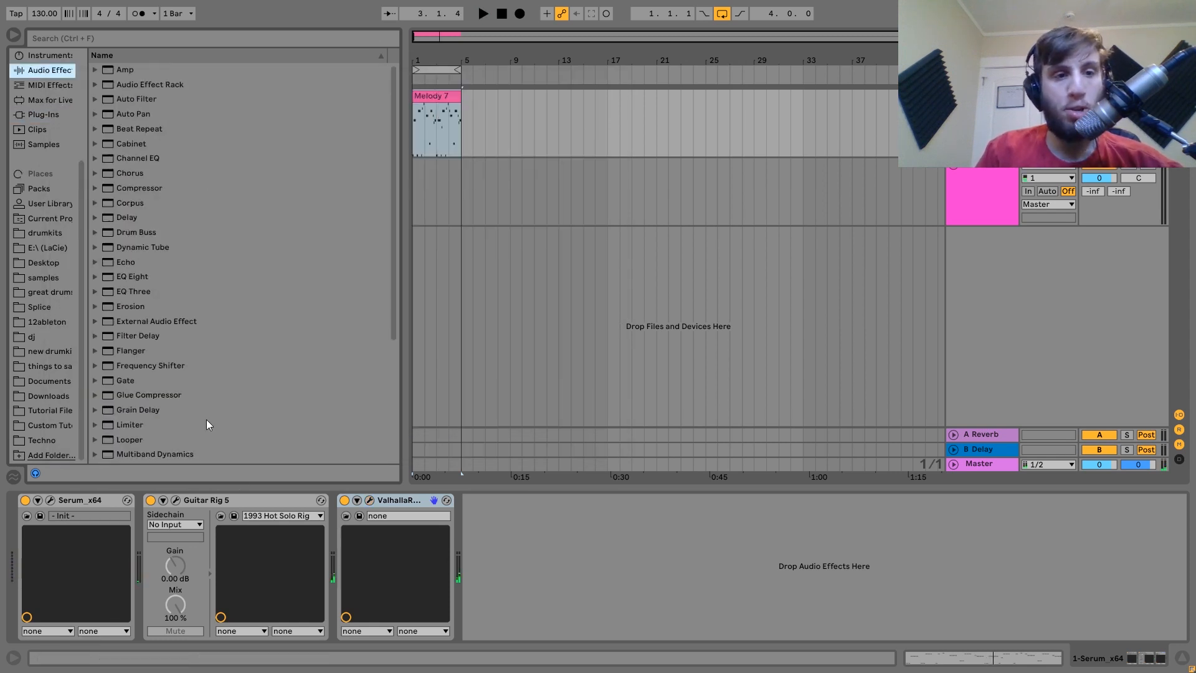
scroll(207, 420, "down", 5)
double_click(132, 381)
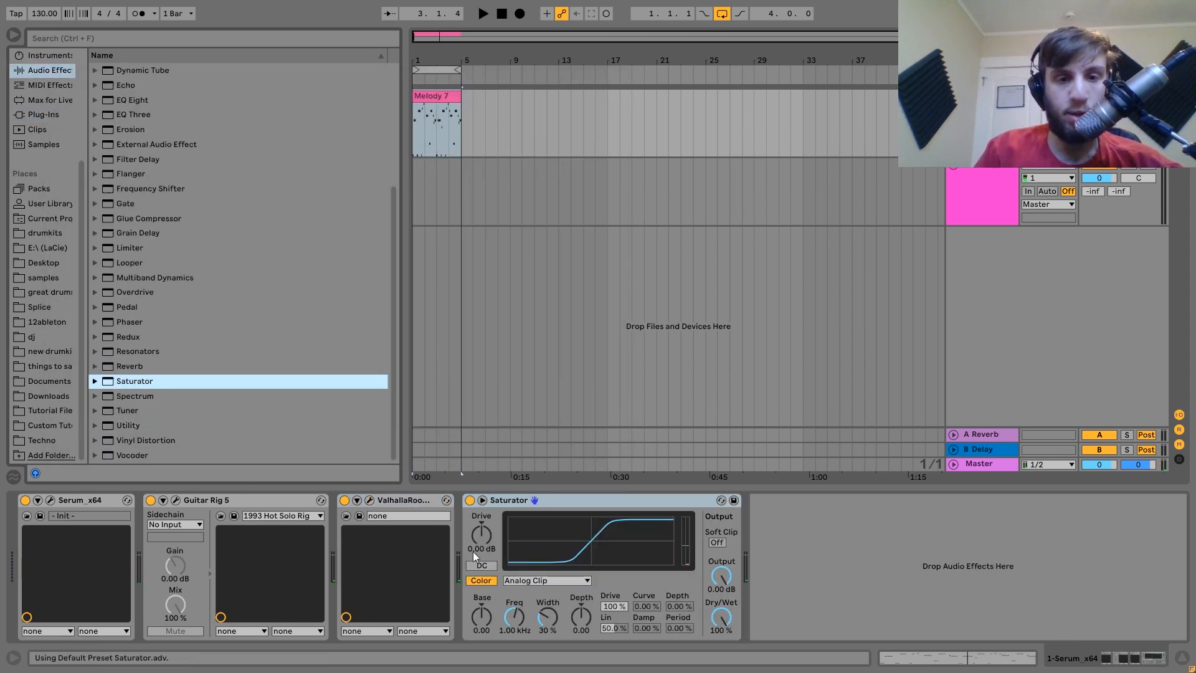
left_click_drag(473, 551, 472, 536)
key("space")
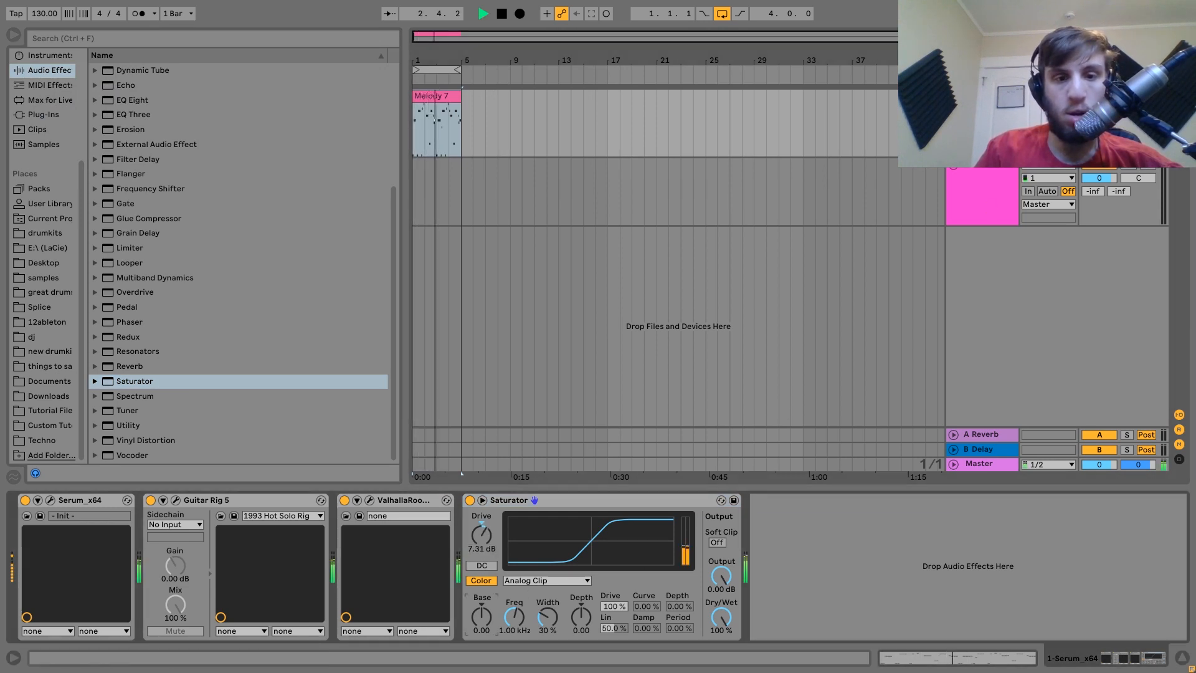
double_click(433, 94)
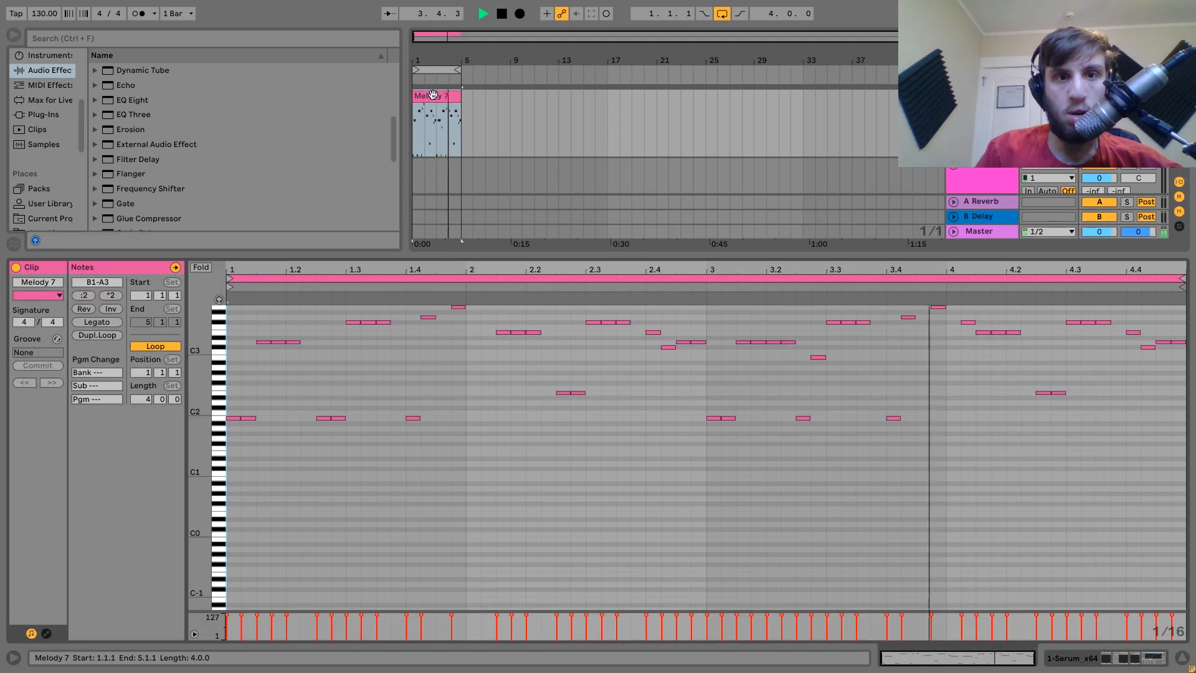
Select all Melody 7 notes and shorten them.
key("ctrl+a")
key("space")
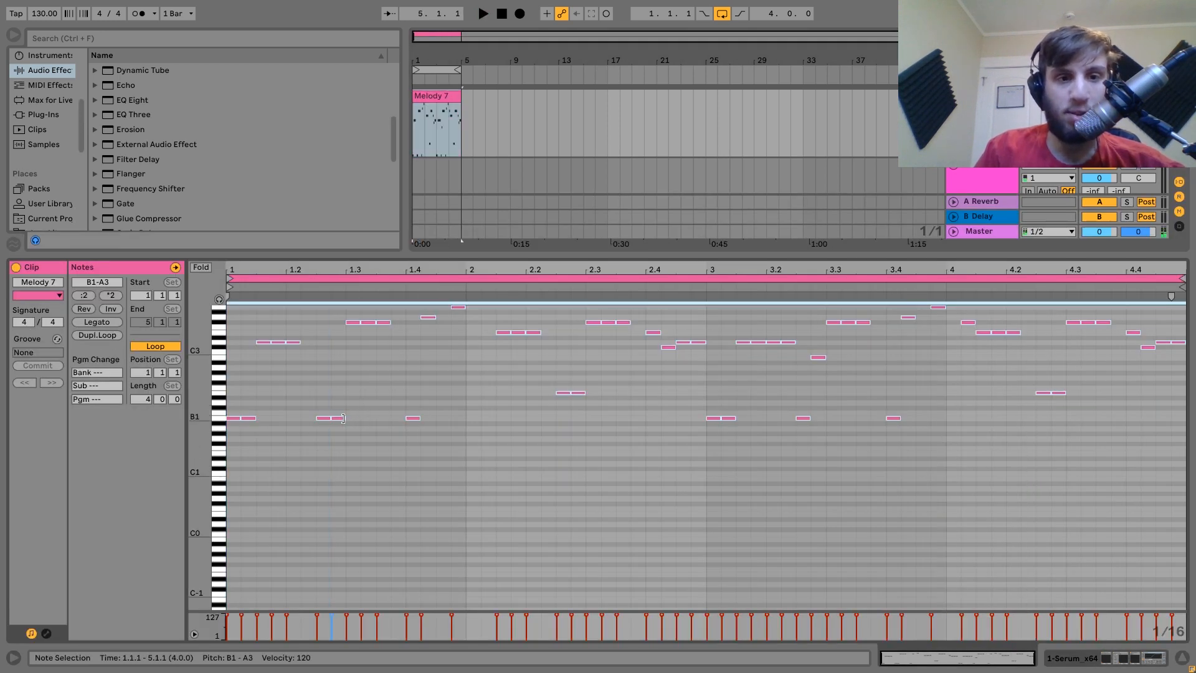
left_click_drag(344, 417, 339, 418)
key("space")
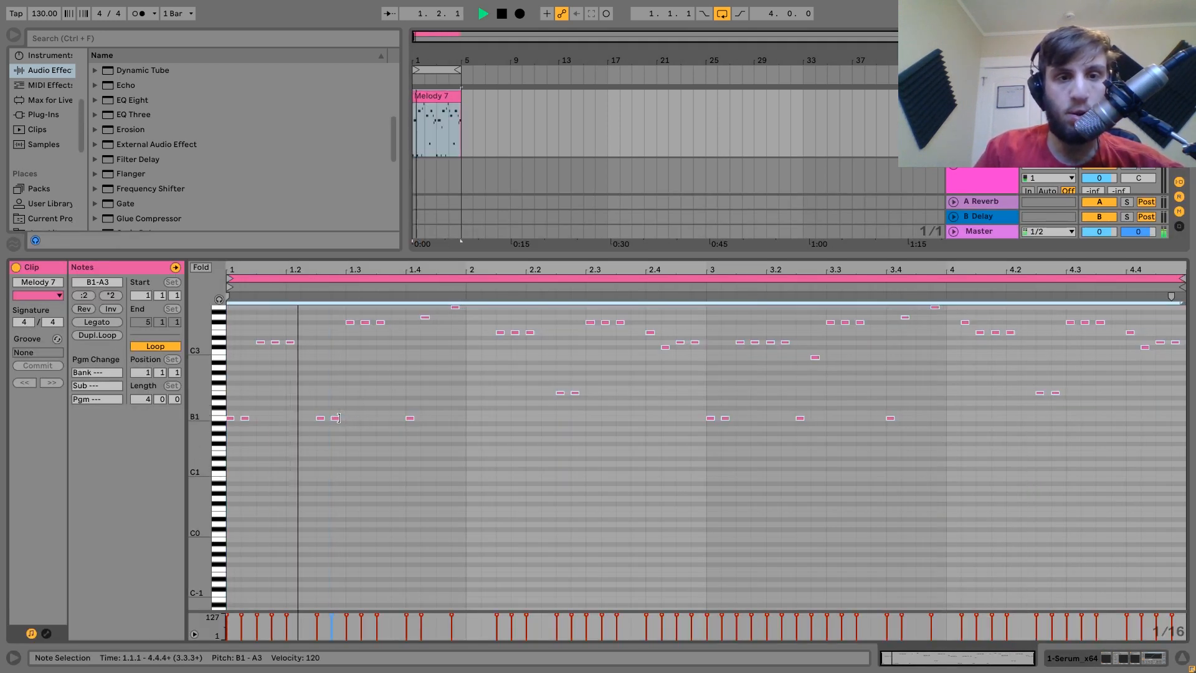
Add EQ Eight at the end of the track's effects chain, after the Saturator.
double_click(979, 97)
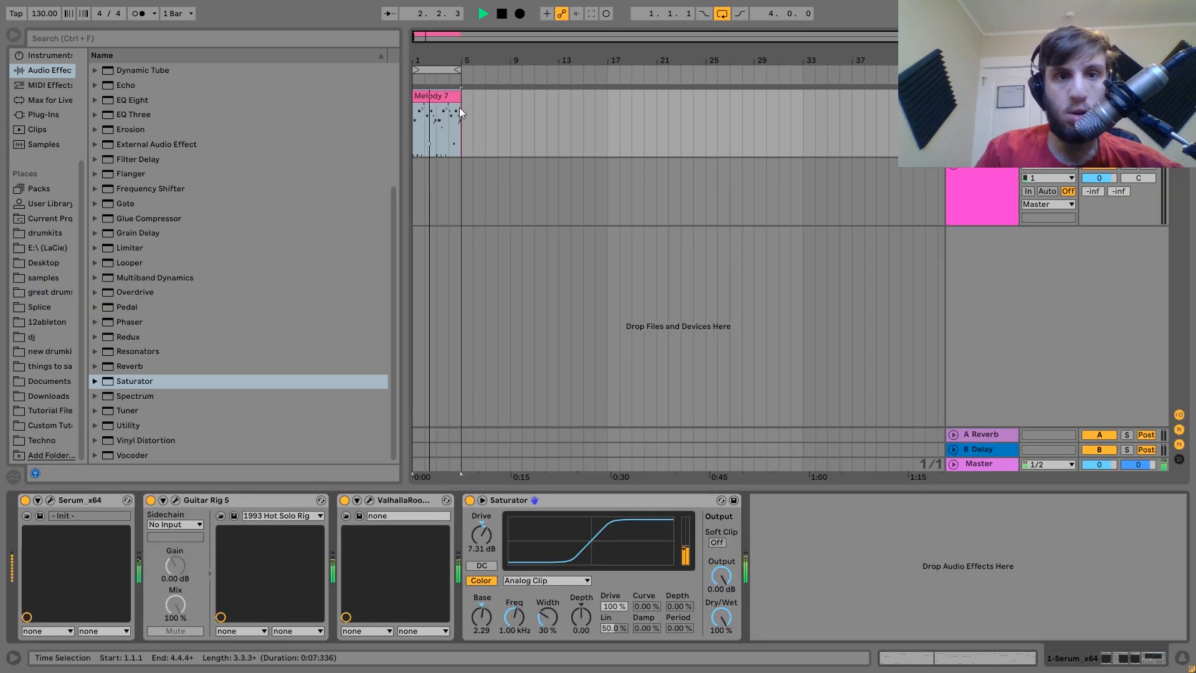
left_click(441, 95)
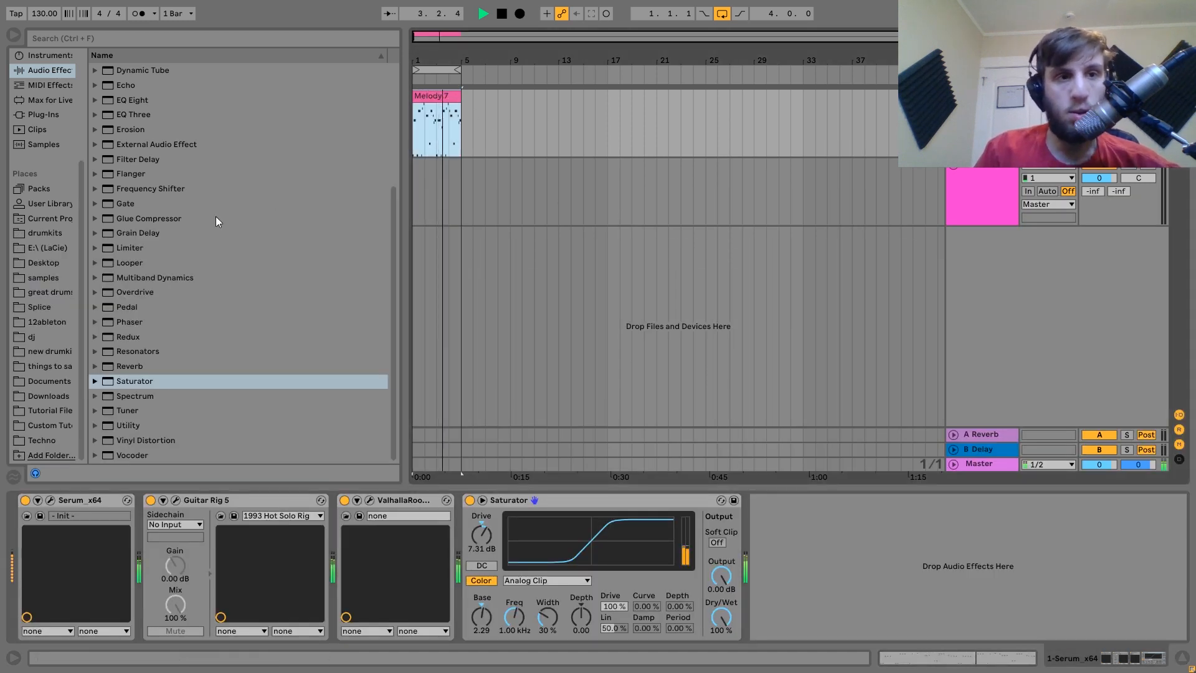
scroll(133, 159, "up", 3)
left_click(126, 154)
key("space")
left_click_drag(126, 153, 800, 607)
Make EQ Eight band 1 a 48 dB low cut at 156 Hz, then browse Tutorial Files.
left_click(808, 620)
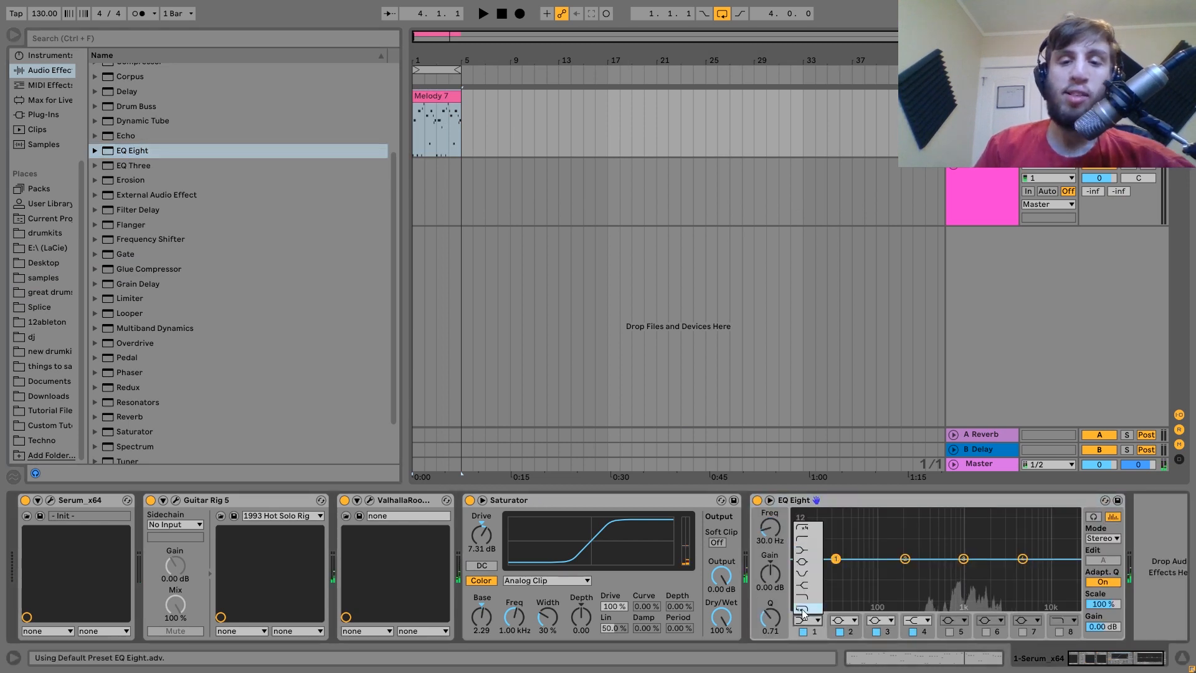
left_click(806, 537)
left_click_drag(764, 531, 765, 508)
key("space")
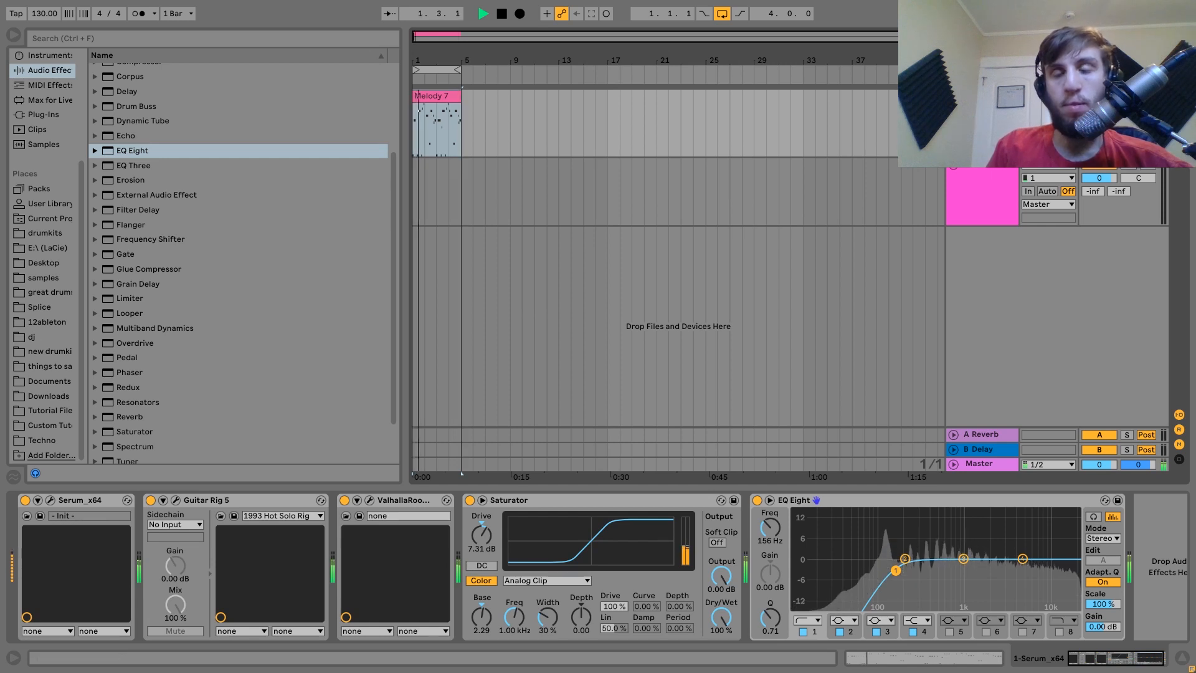
key("space")
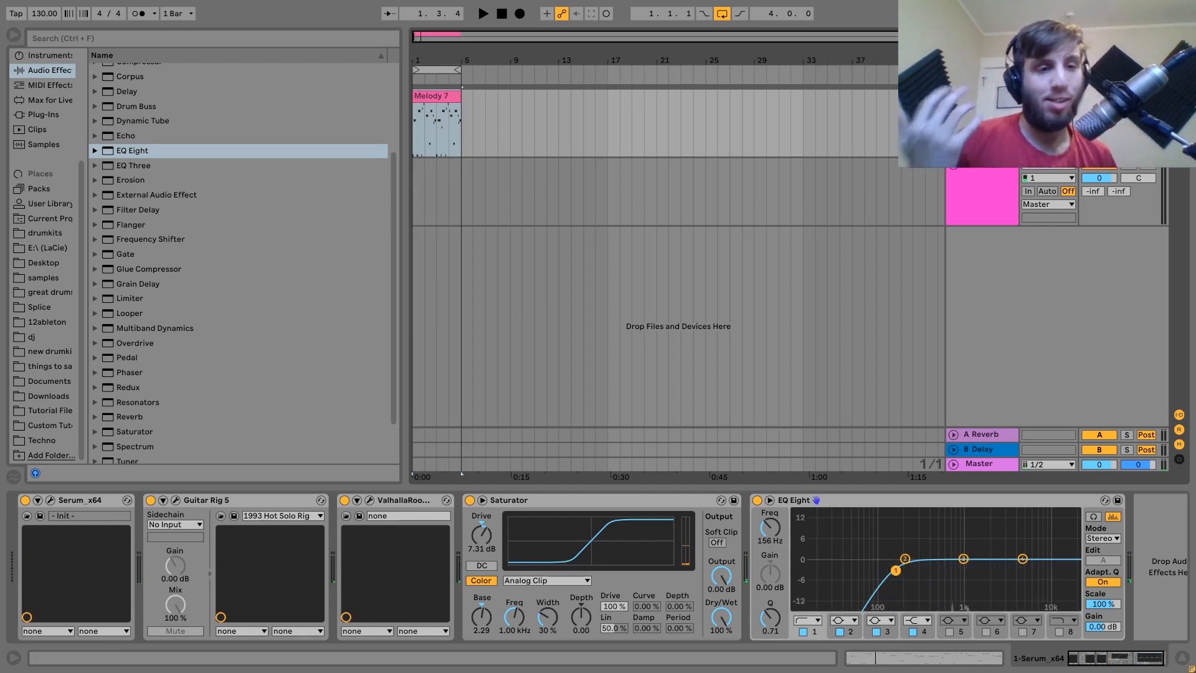
left_click(34, 409)
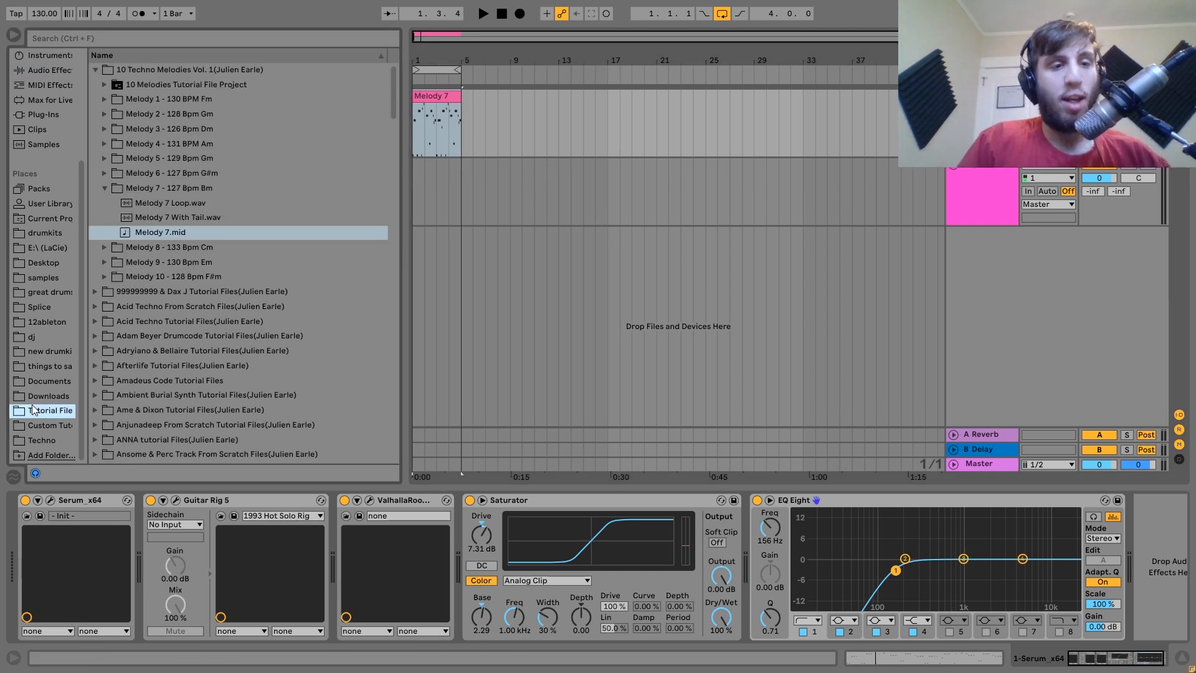
Place Melody 6.mid on a new MIDI track and delete the empty audio track.
left_click(177, 250)
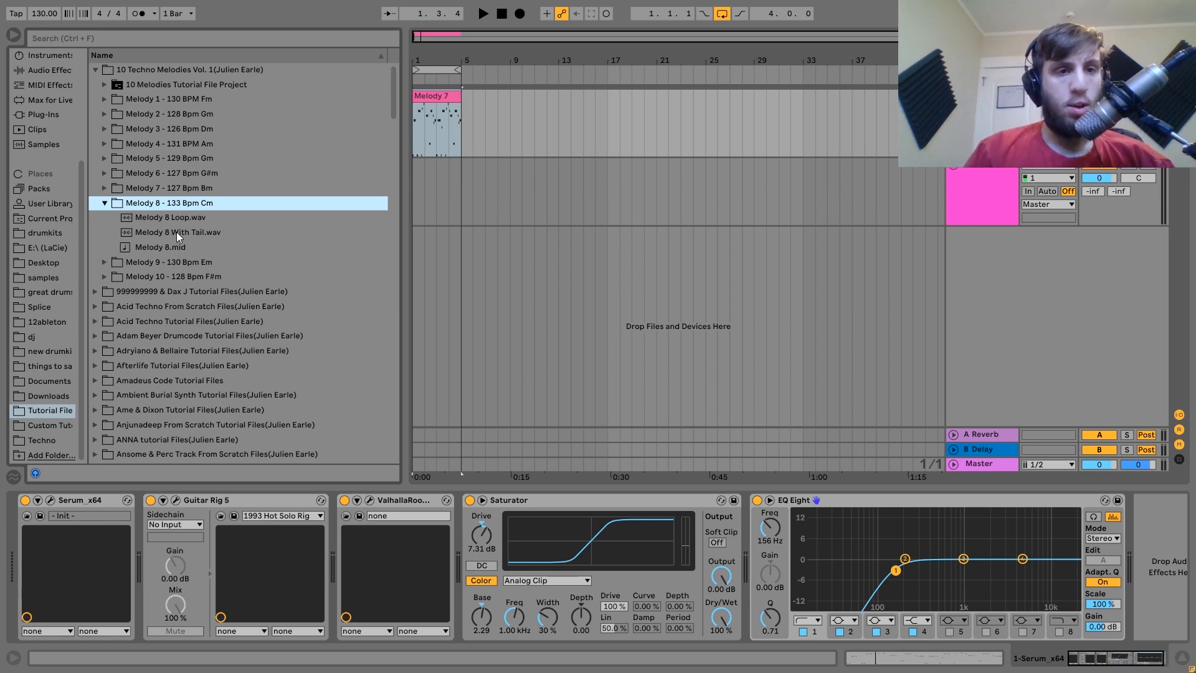
key("Down")
key("Up")
key("Up")
key("Up")
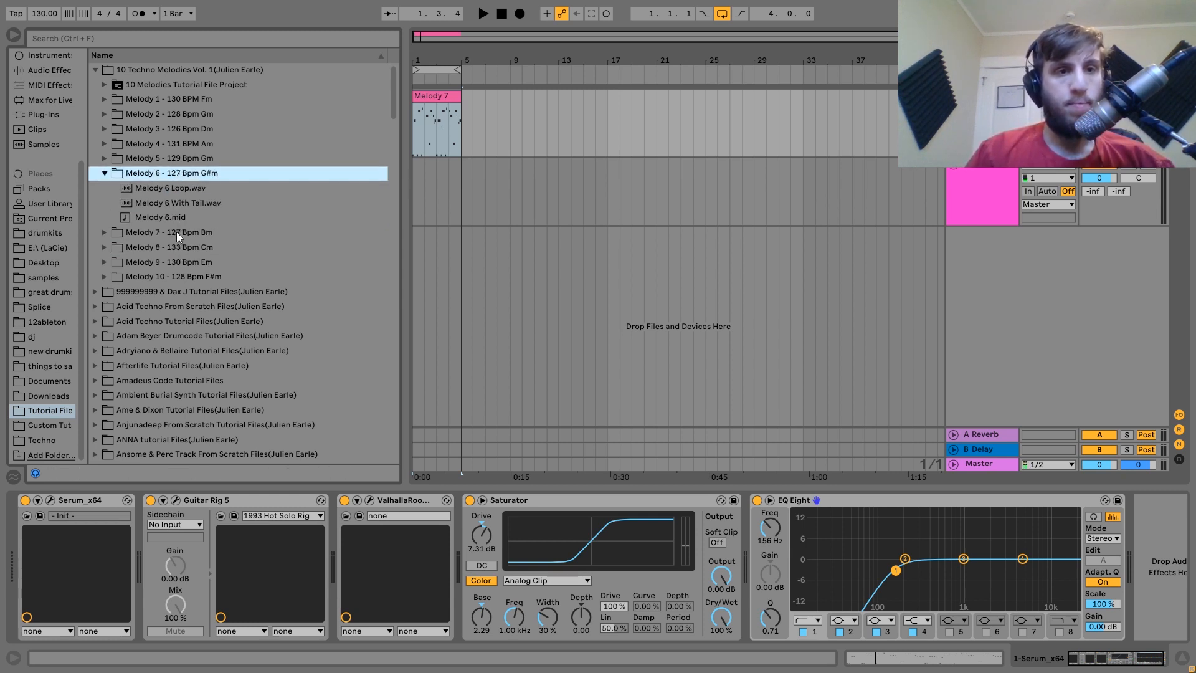
key("Down")
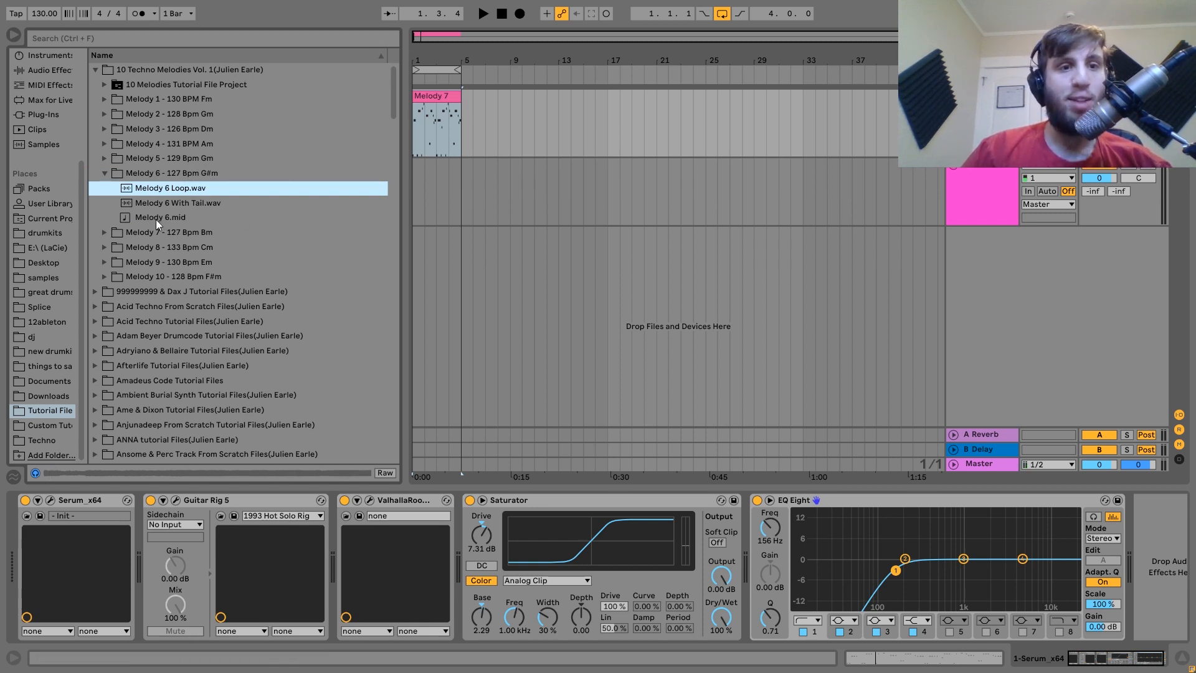
left_click_drag(156, 219, 416, 237)
left_click(982, 184)
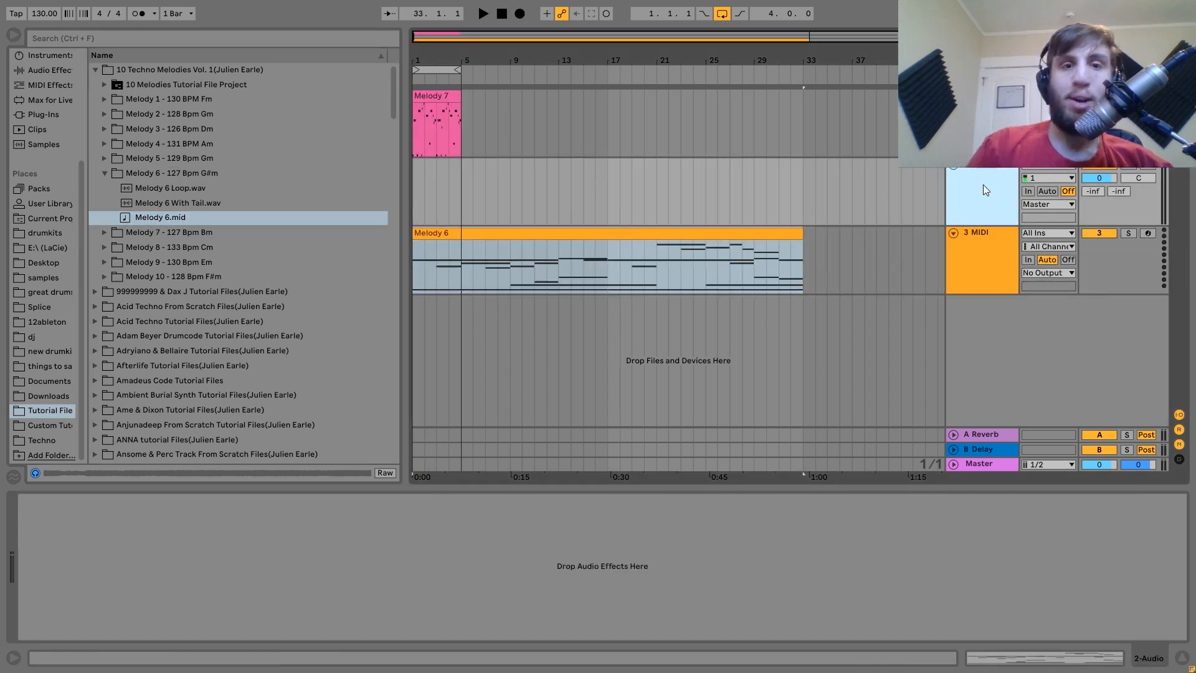
key("Delete")
Duplicate the Melody 7 clip so it repeats through bar 33.
left_click(452, 104)
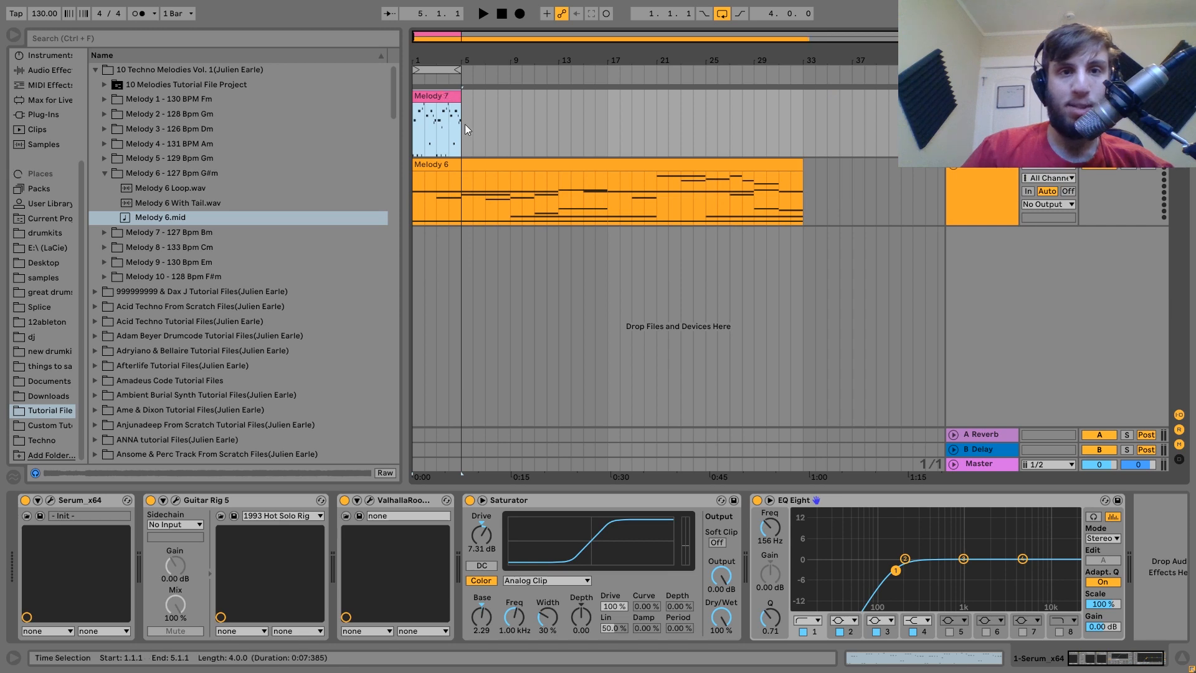
key("ctrl+d")
key("ctrl+d")
key("ctrl+d")
left_click(434, 97)
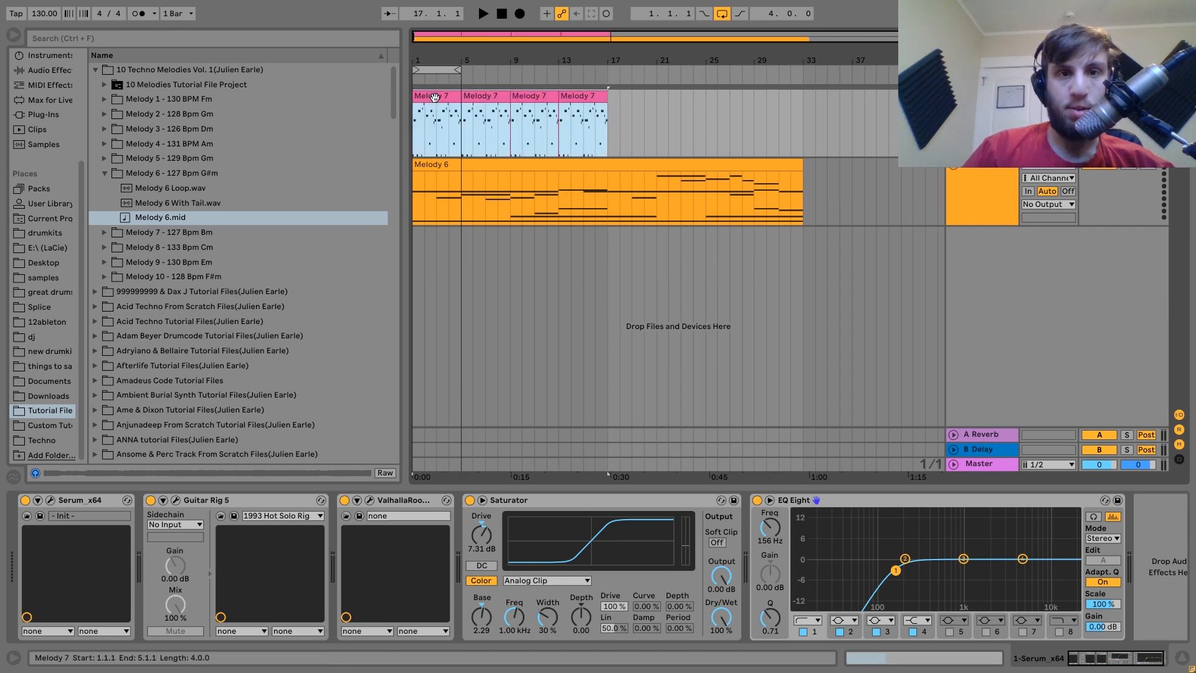
key("ctrl+d")
key("shift+Tab")
Transpose all Melody 6 notes up three semitones and turn arrangement looping off.
left_click(451, 164)
left_click(362, 348)
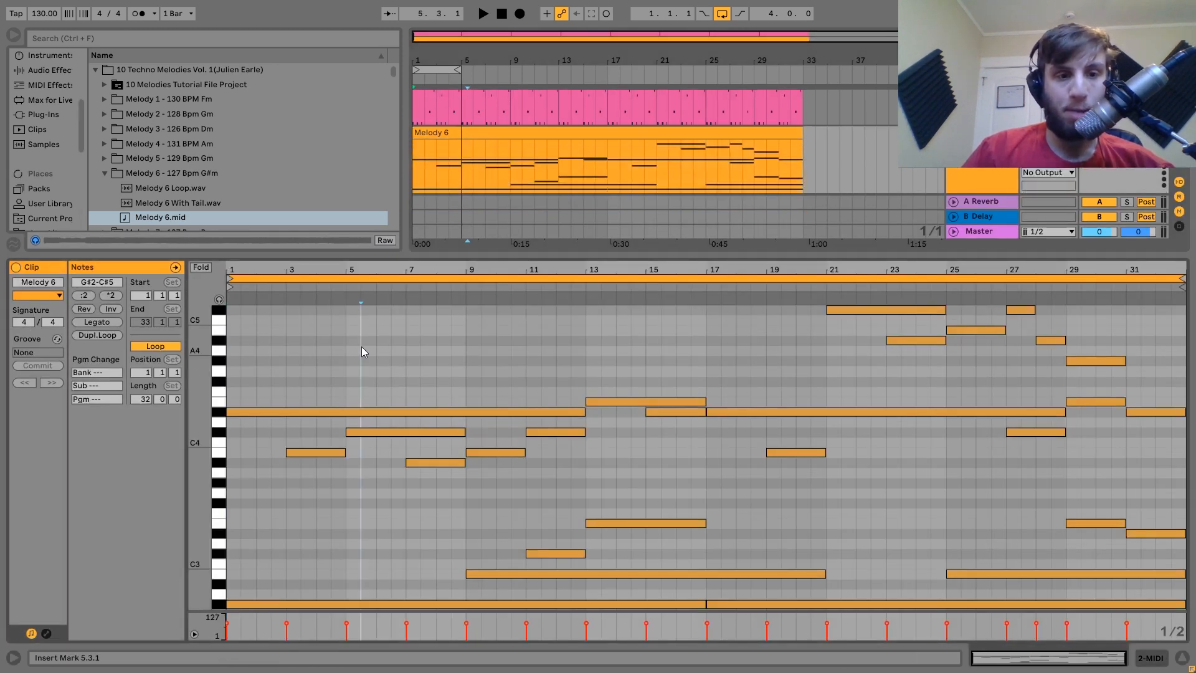
key("ctrl+a")
key("Up")
key("Up")
key("Up")
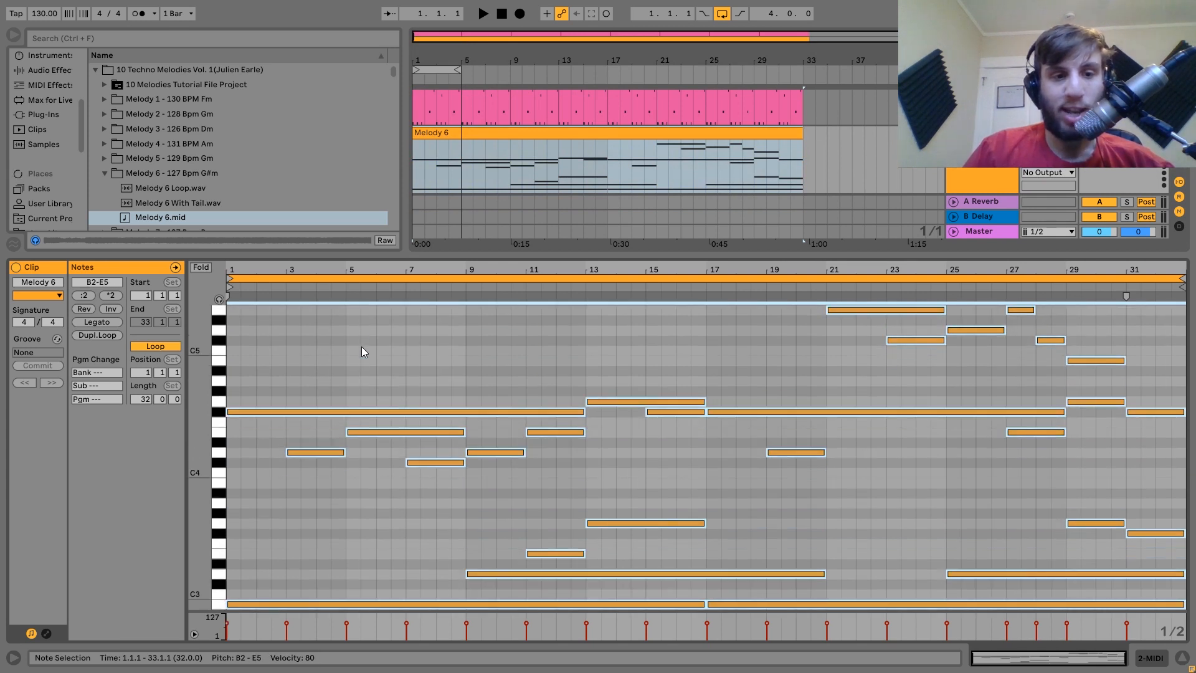
scroll(361, 346, "down", 2)
double_click(981, 185)
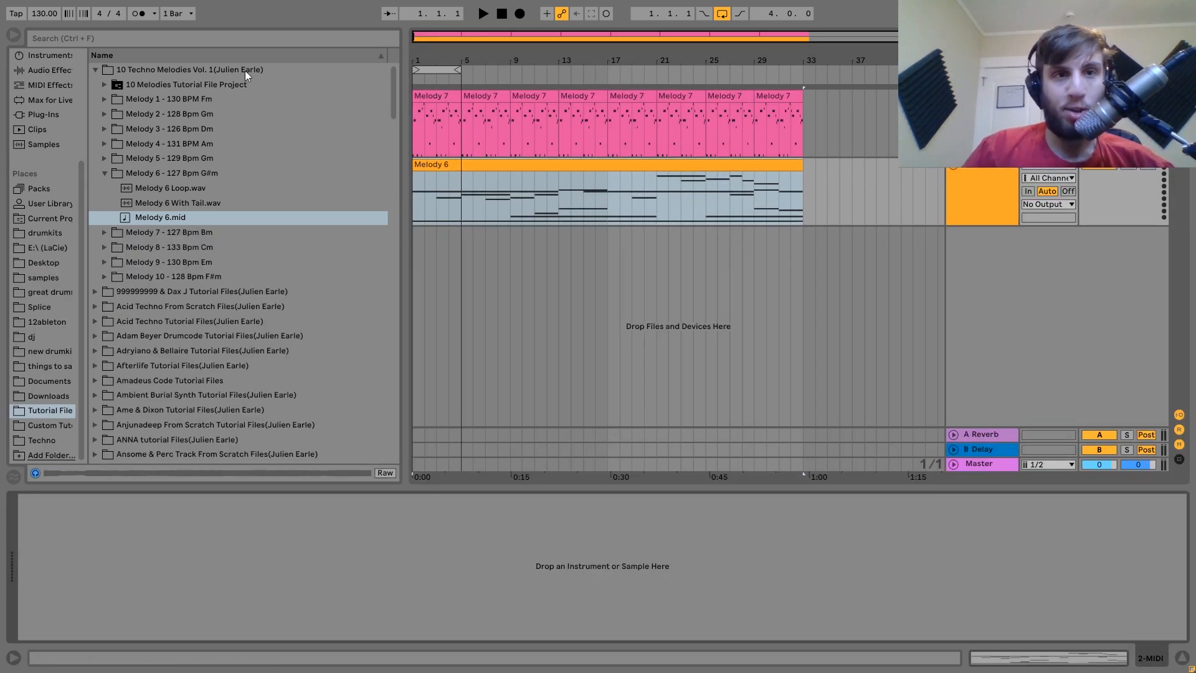
left_click(723, 15)
left_click(37, 114)
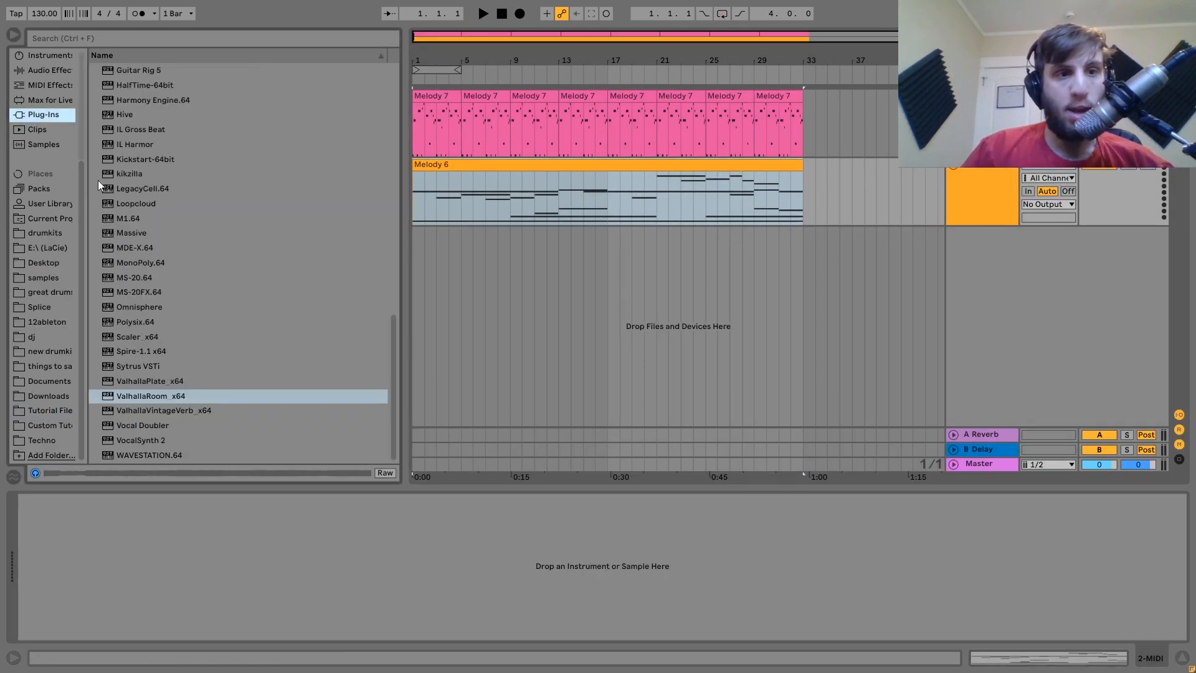
Load Serum onto the Melody 6 track and lower its volume to -11.7 dB.
scroll(133, 299, "up", 5)
double_click(147, 291)
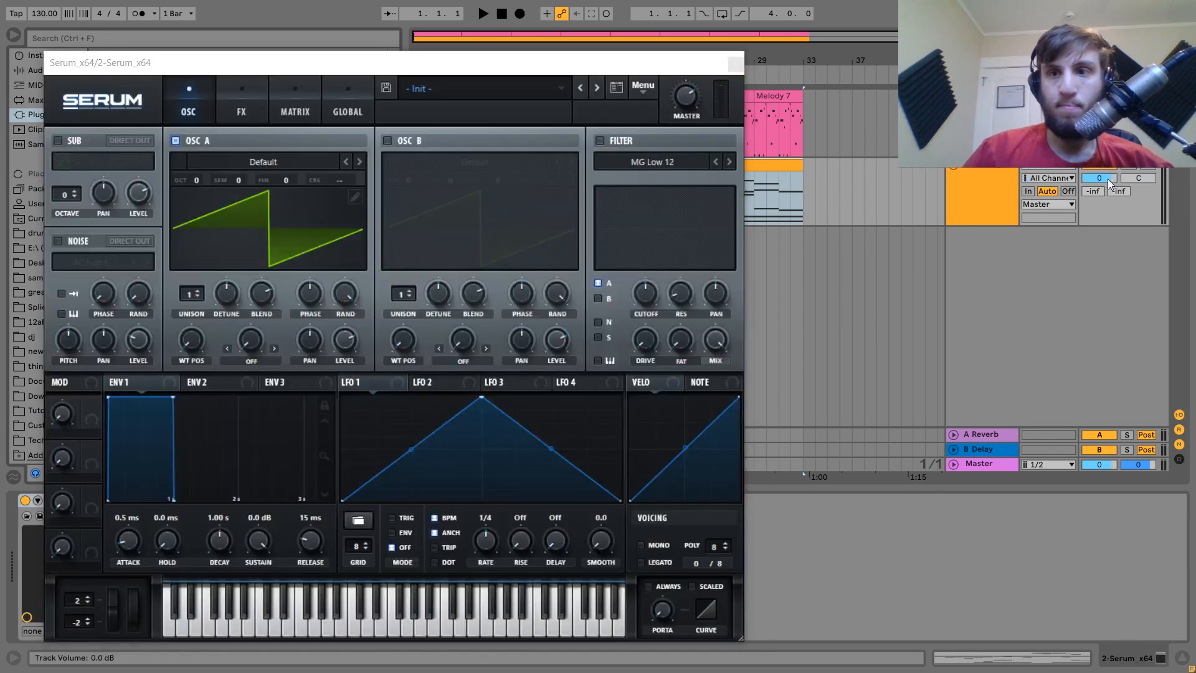
key("space")
left_click_drag(1108, 179, 1108, 209)
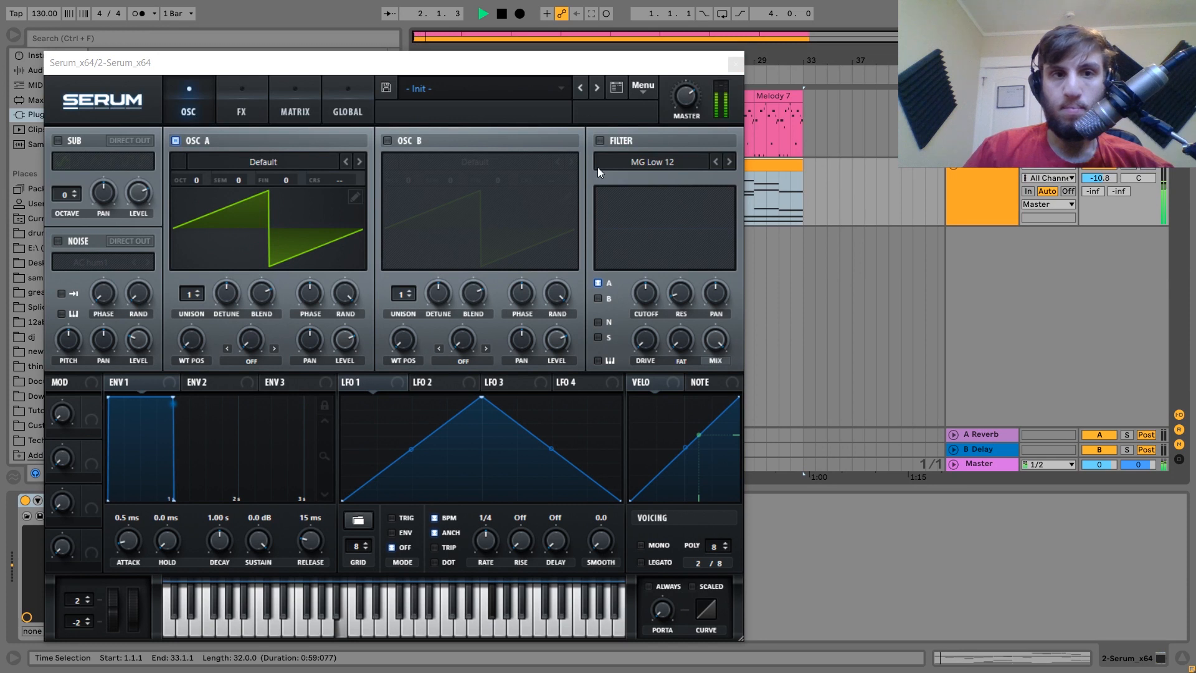
key("space")
Drop OSC A one octave and load Analog Basic Shapes into OSC A and B.
left_click_drag(207, 182, 202, 208)
key("space")
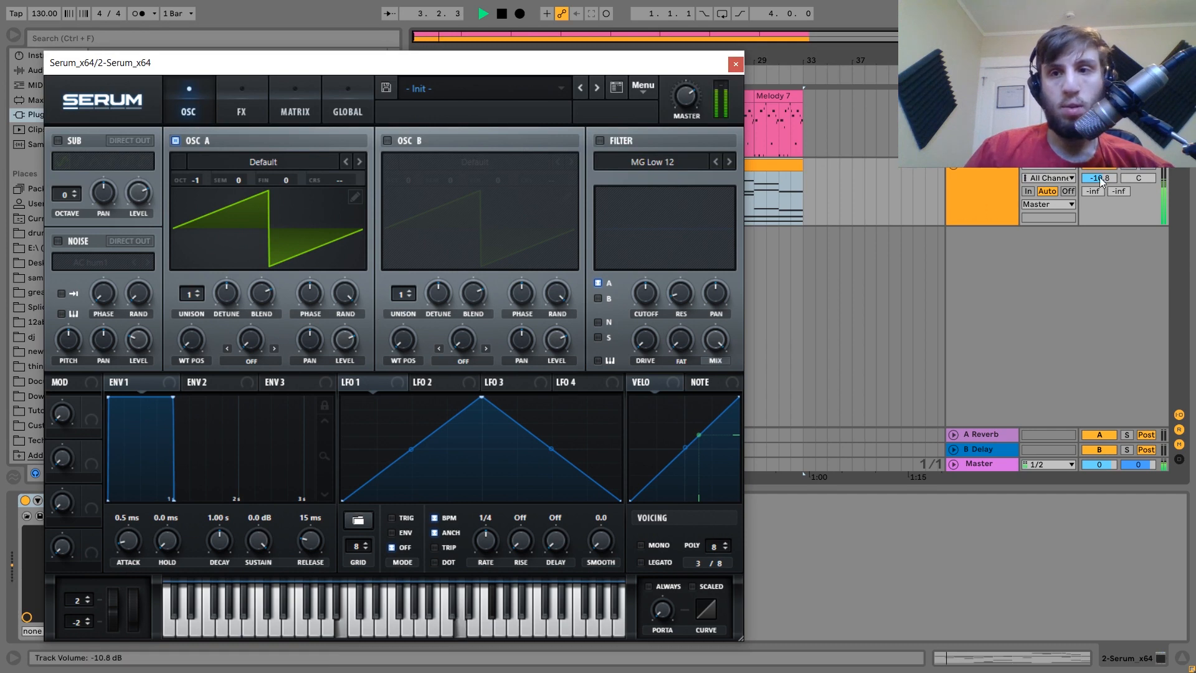
key("space")
left_click(249, 162)
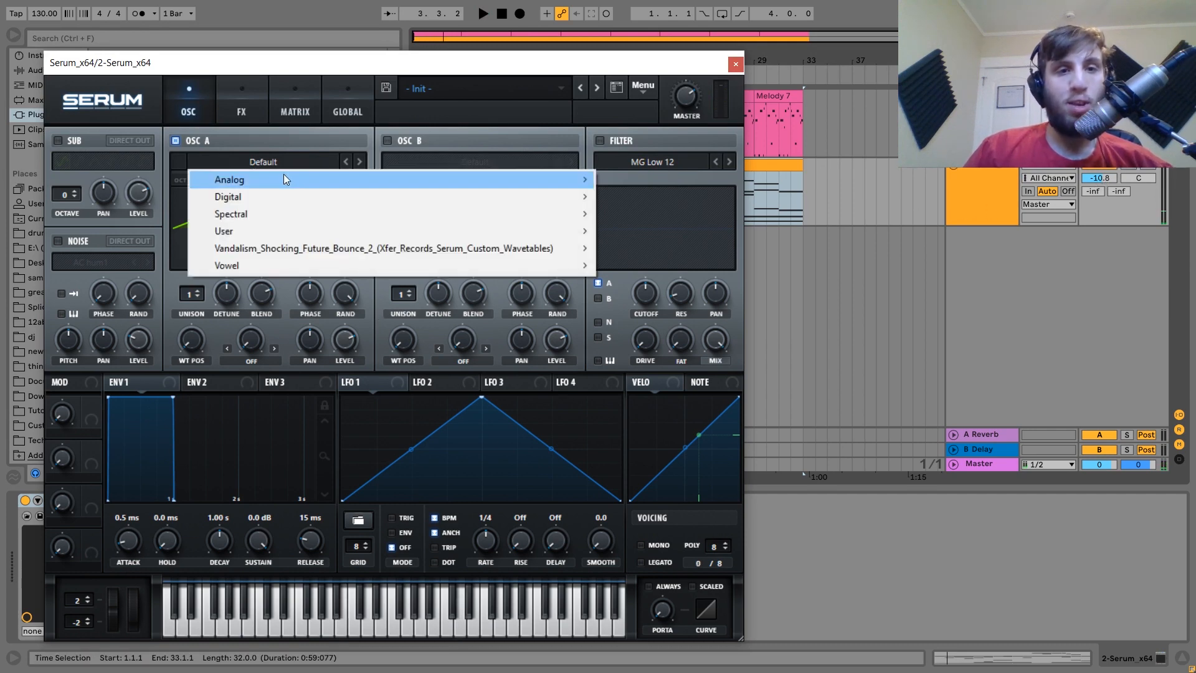
mouse_move(284, 179)
left_click(666, 252)
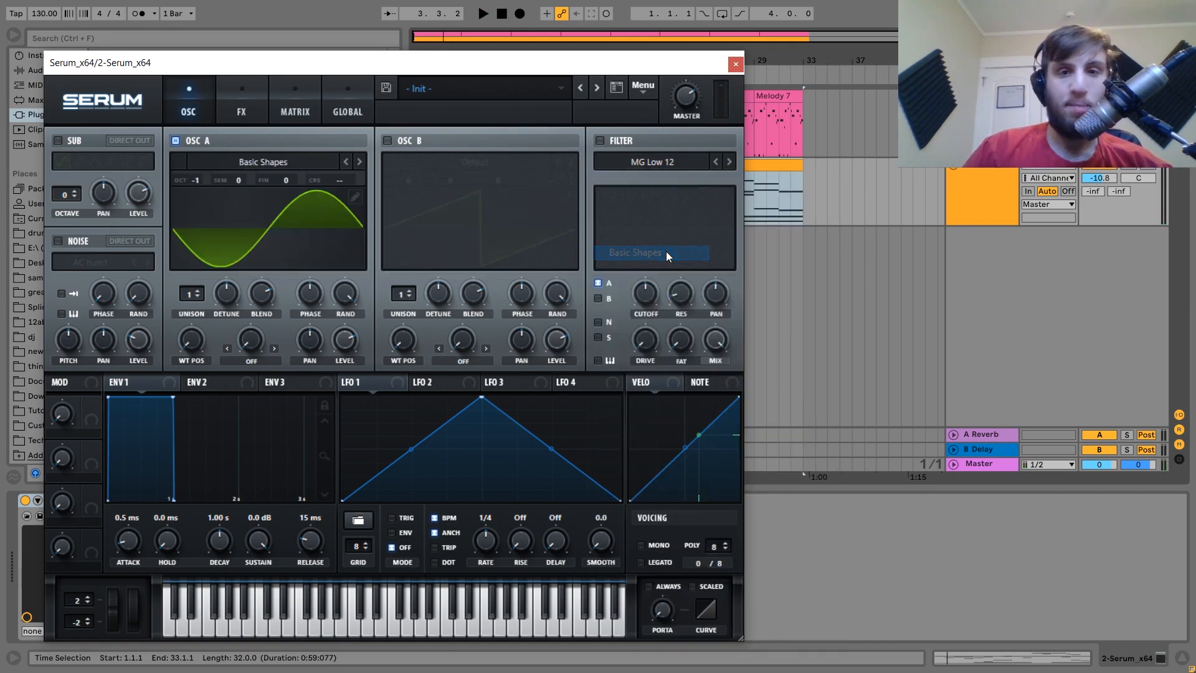
left_click(387, 141)
left_click(461, 162)
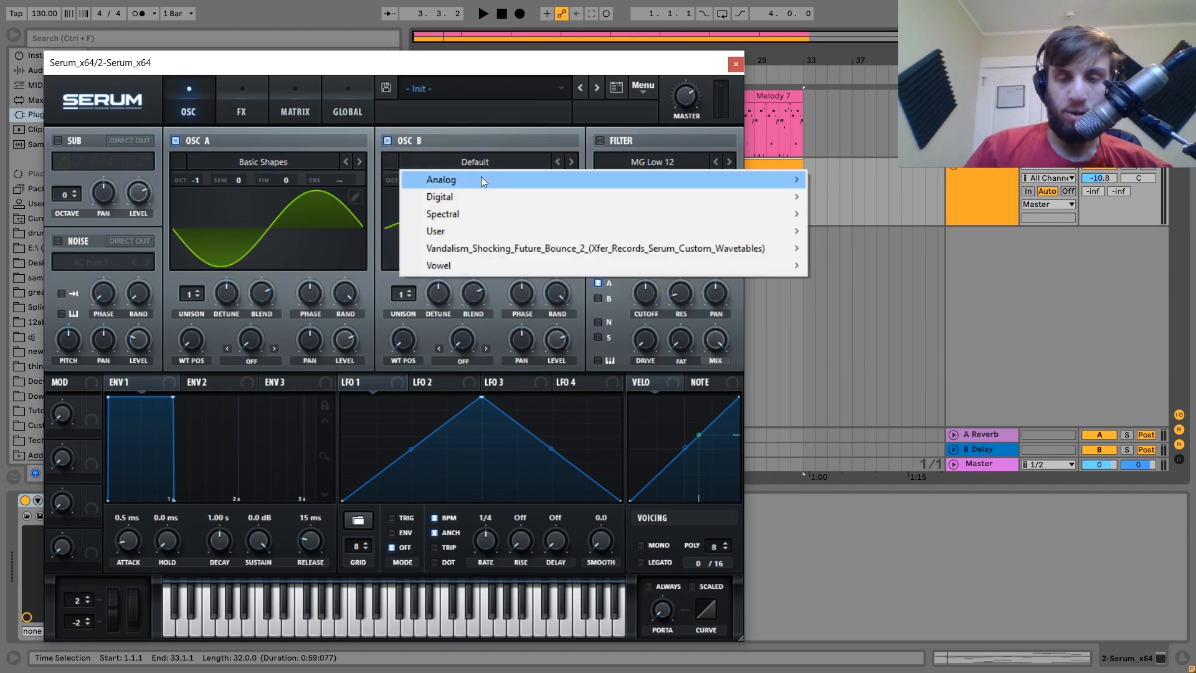
mouse_move(480, 178)
left_click(846, 252)
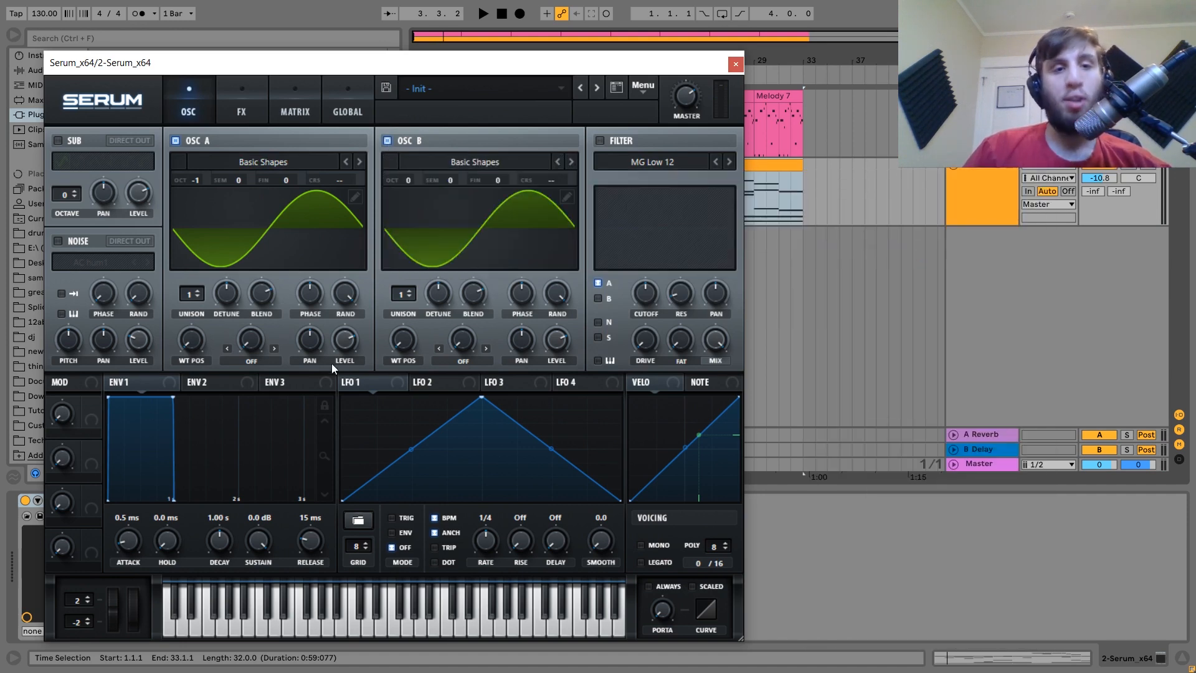
Morph OSC A to square, set warp to FM (from B), modulated by LFO 1 in hertz.
left_click_drag(195, 359, 199, 274)
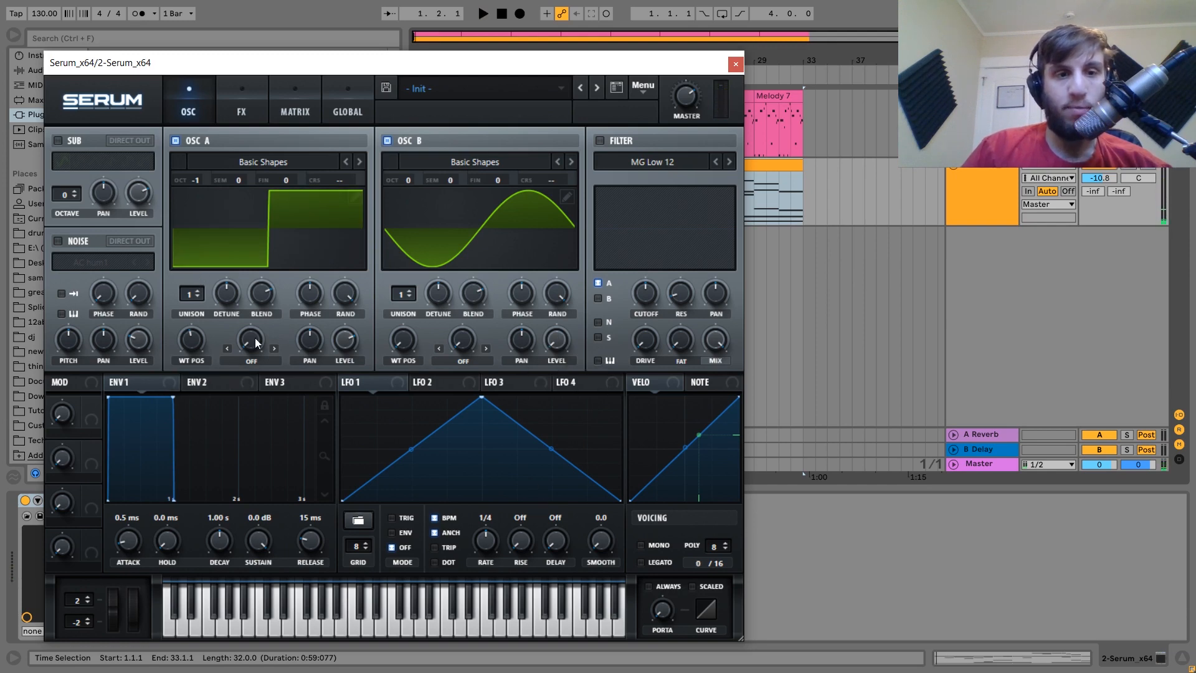
left_click(246, 362)
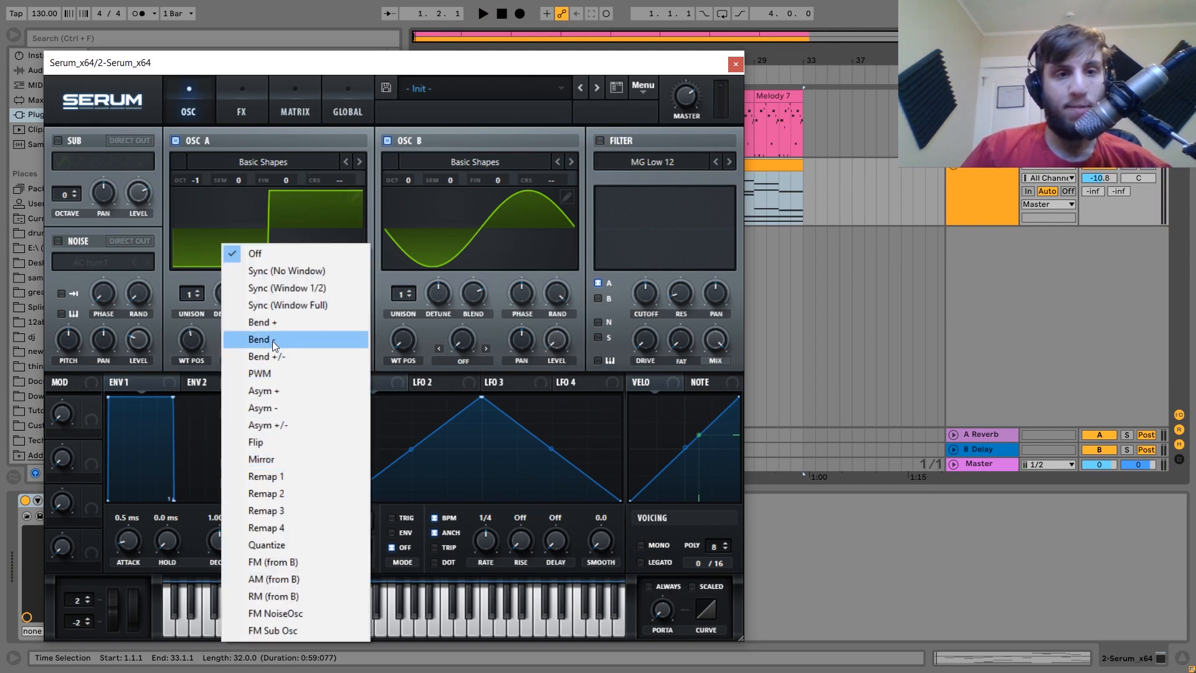
left_click(293, 562)
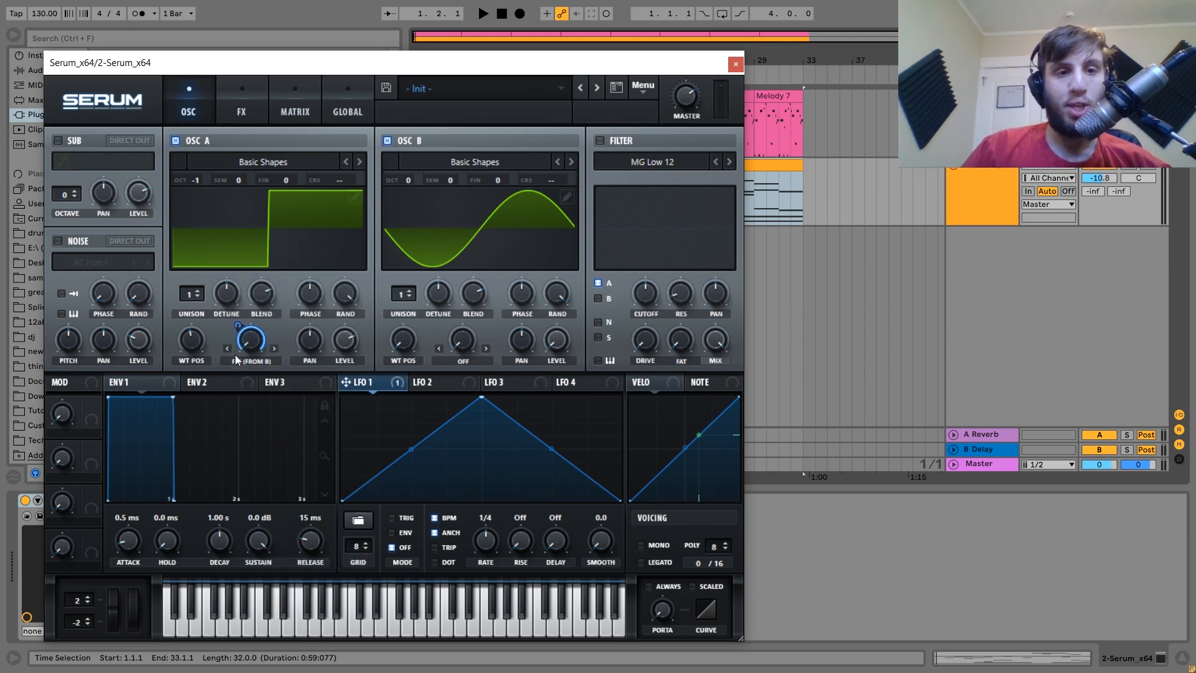
left_click_drag(238, 326, 235, 380)
key("space")
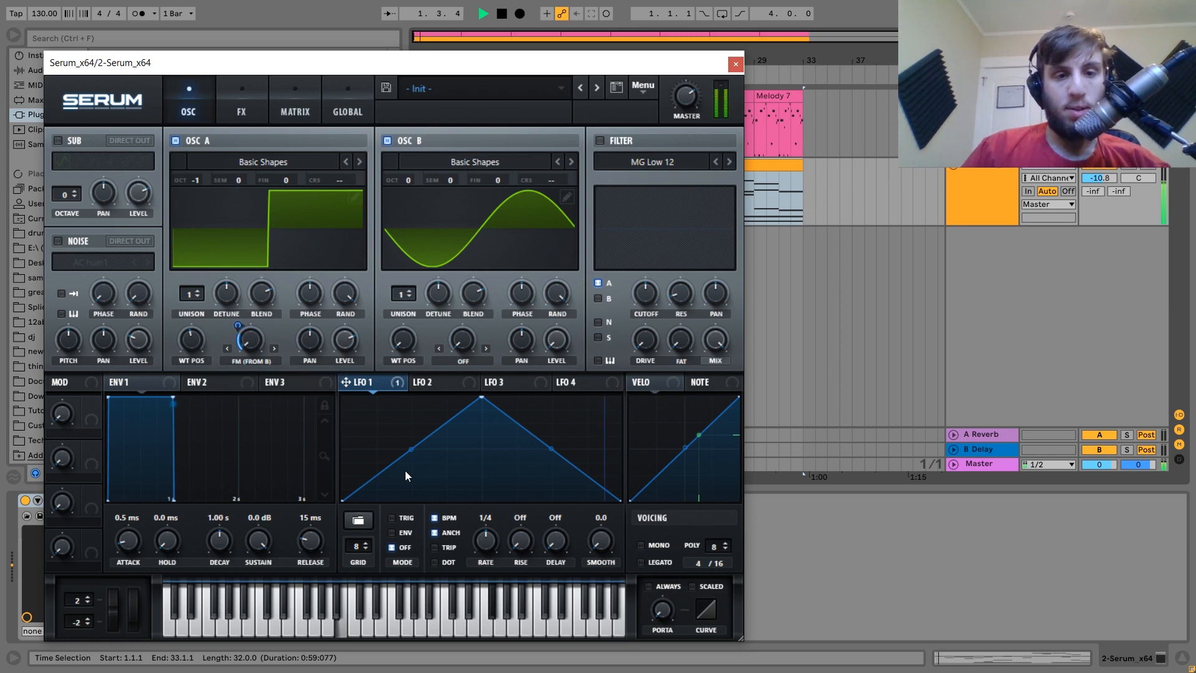
left_click(449, 518)
key("space")
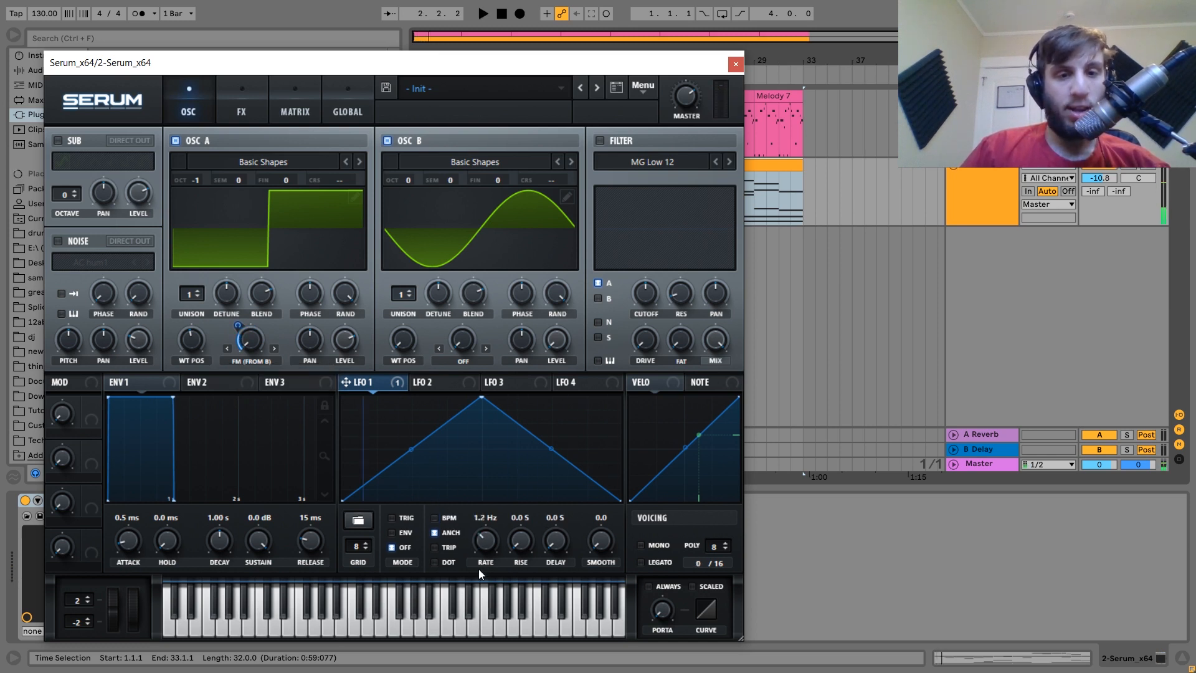
key("space")
Raise OSC B one octave, reduce LFO 1's FM depth and flatten LFO 1's shape.
mouse_move(241, 311)
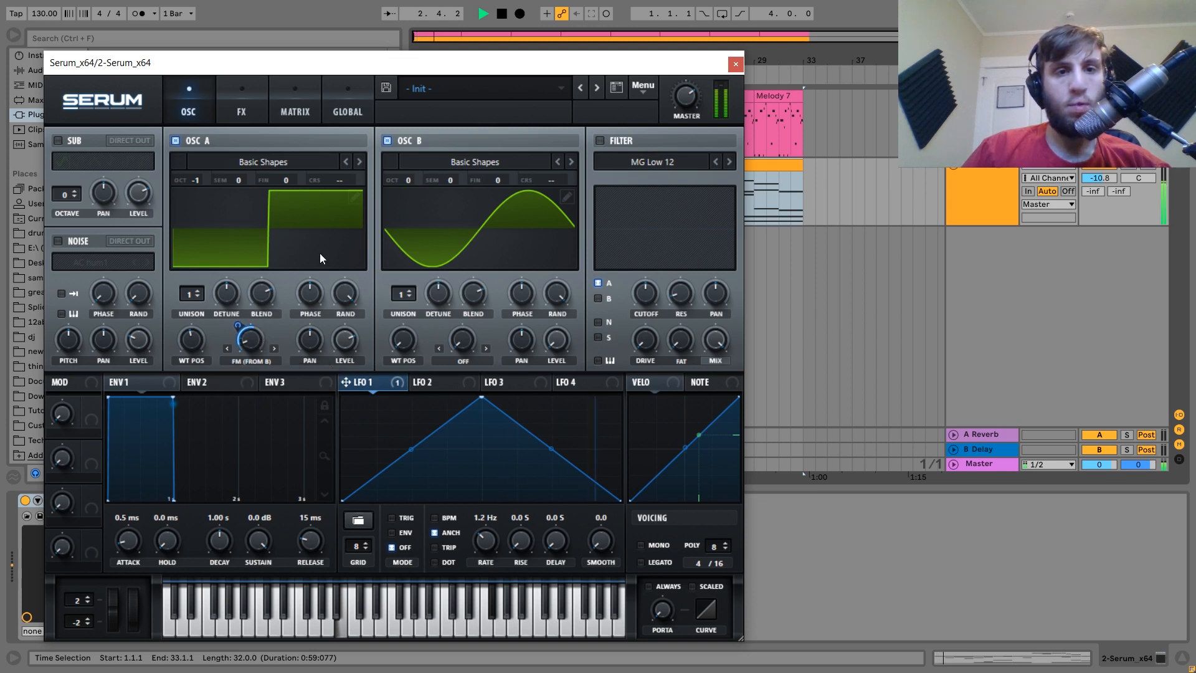
left_click_drag(413, 181, 416, 161)
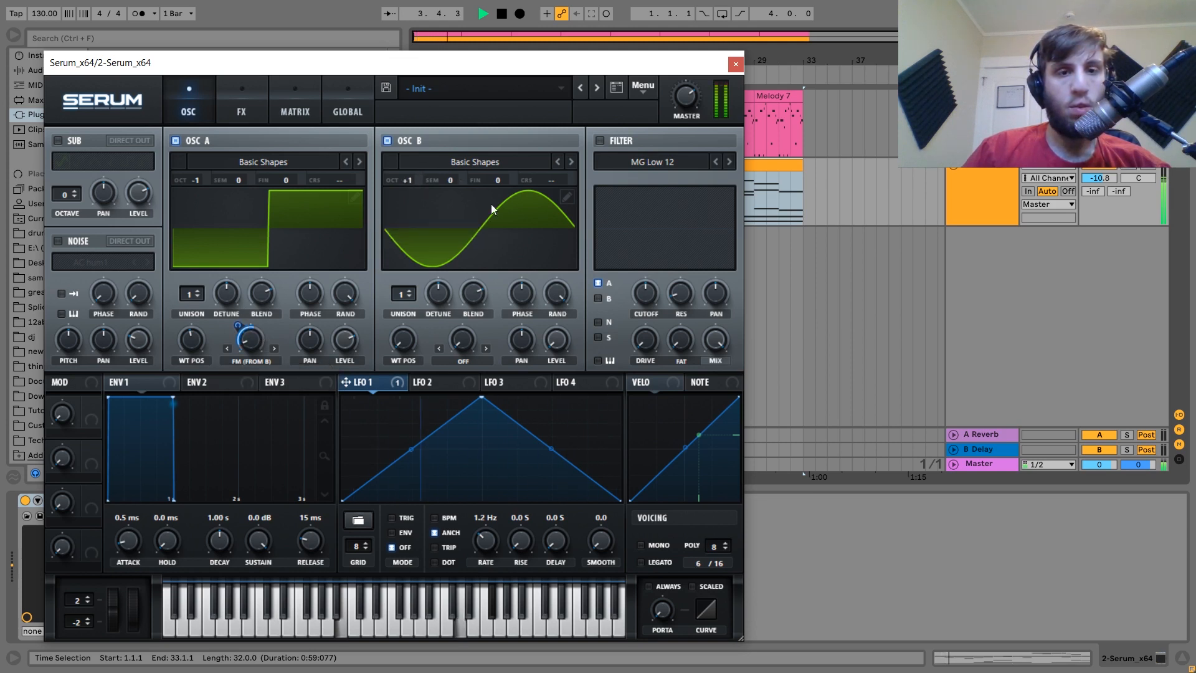
left_click_drag(241, 337, 241, 339)
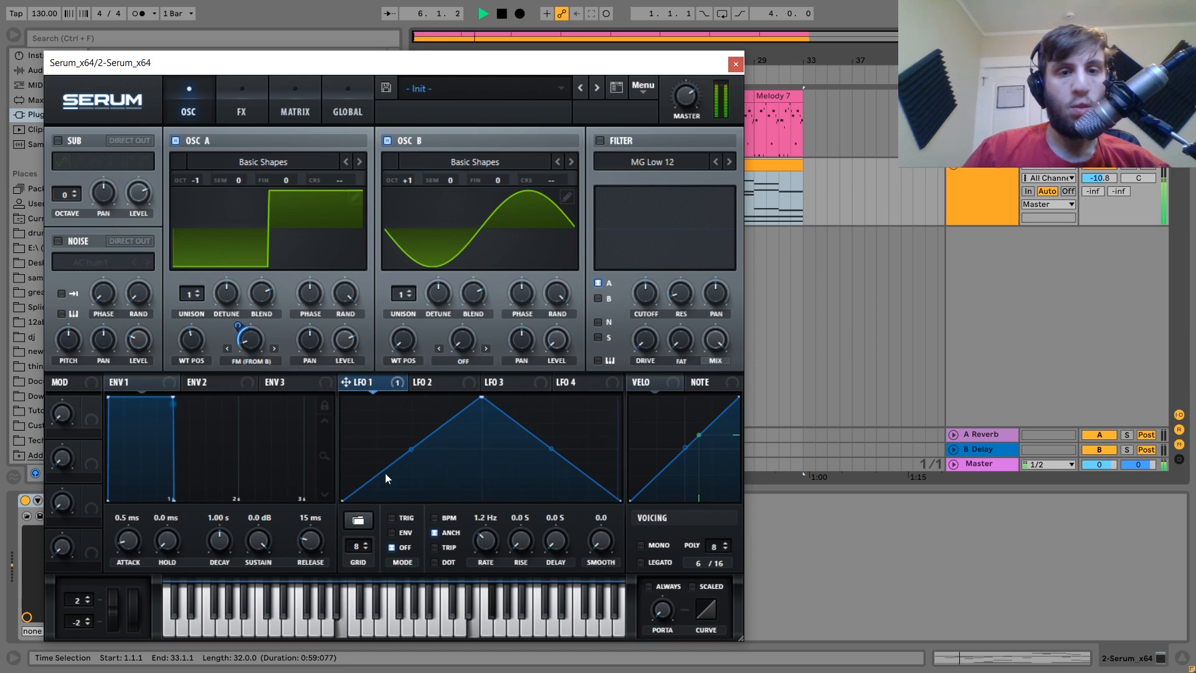
left_click_drag(343, 498, 344, 455)
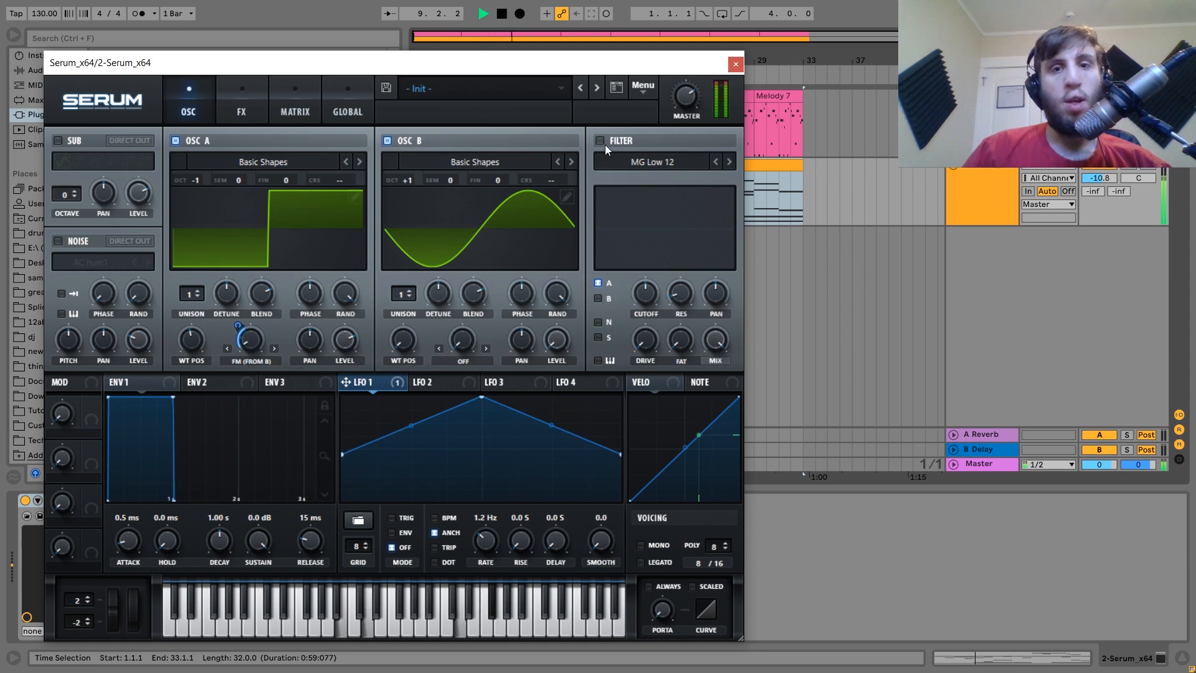
Lower the track to -11.3 dB and switch on Serum's MG Low 18 filter with added resonance.
key("space")
key("space")
left_click_drag(1099, 178, 1099, 181)
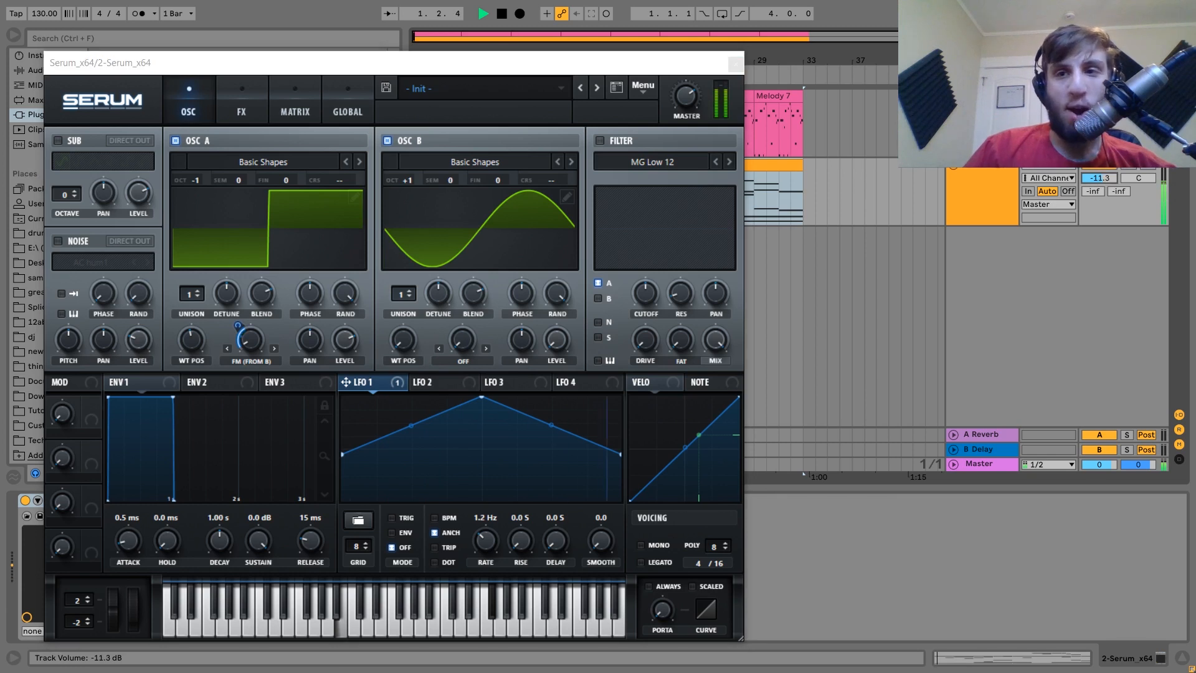
key("space")
left_click(600, 141)
left_click(729, 162)
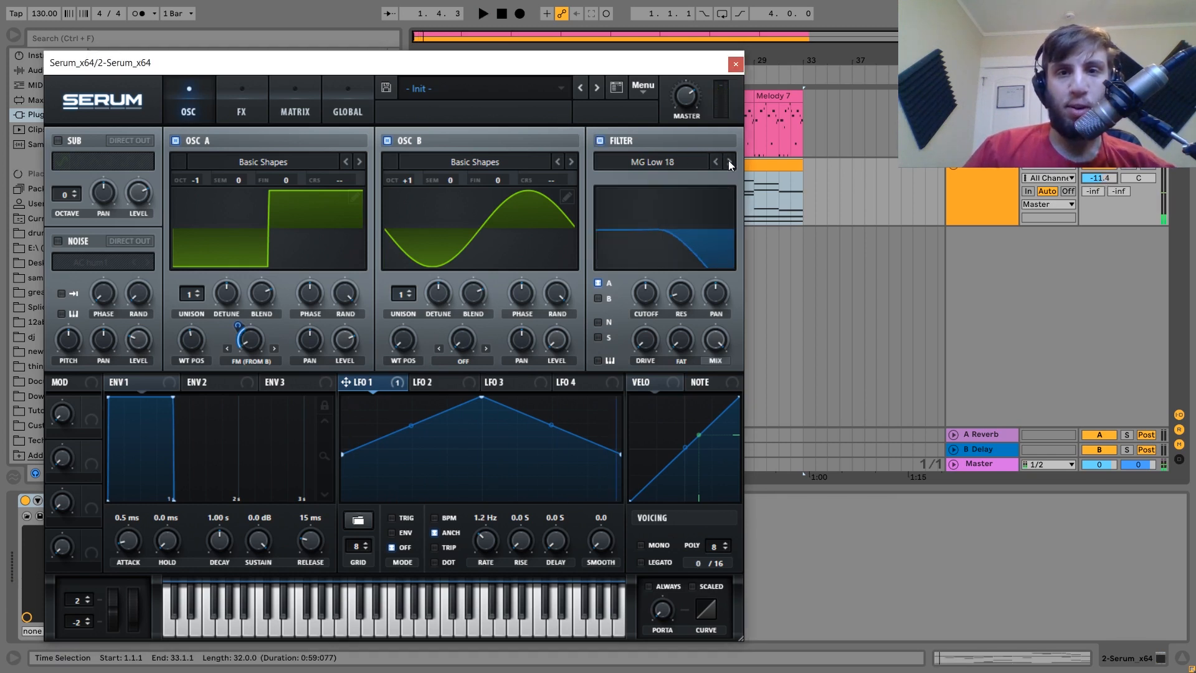
left_click_drag(679, 299, 684, 261)
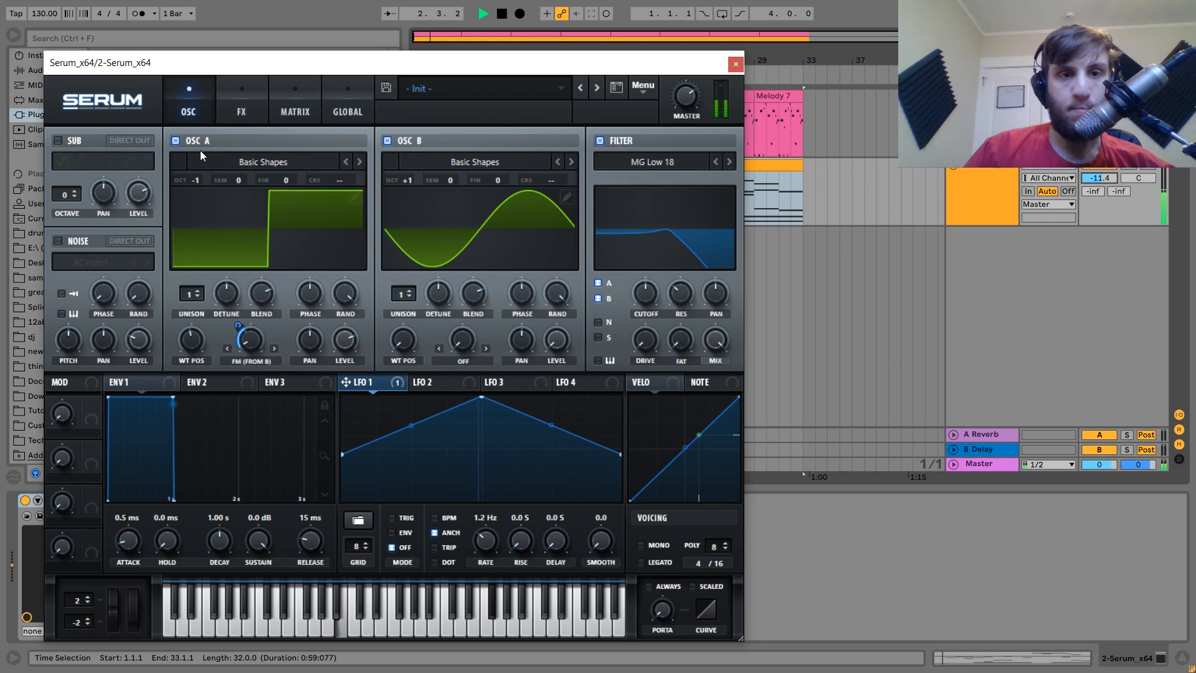
Set OSC A to octave 0 and OSC B to +2, then clear the cutoff's LFO 1 modulation.
left_click_drag(196, 175, 200, 150)
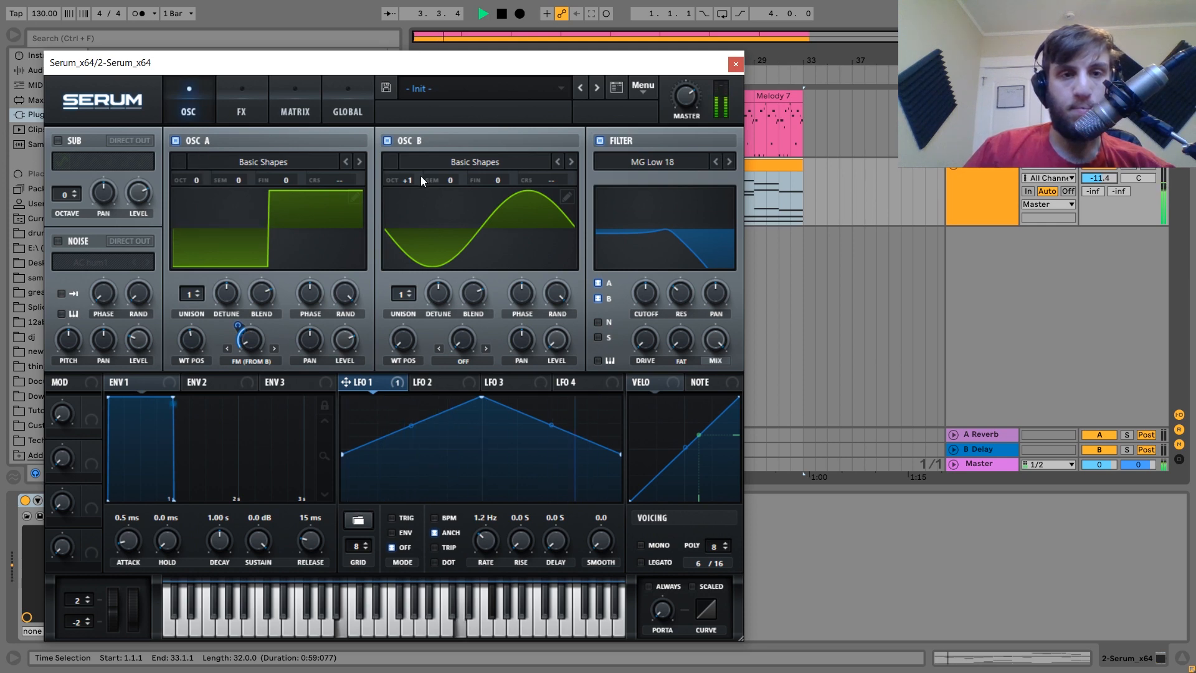
left_click_drag(408, 174, 410, 163)
left_click(735, 64)
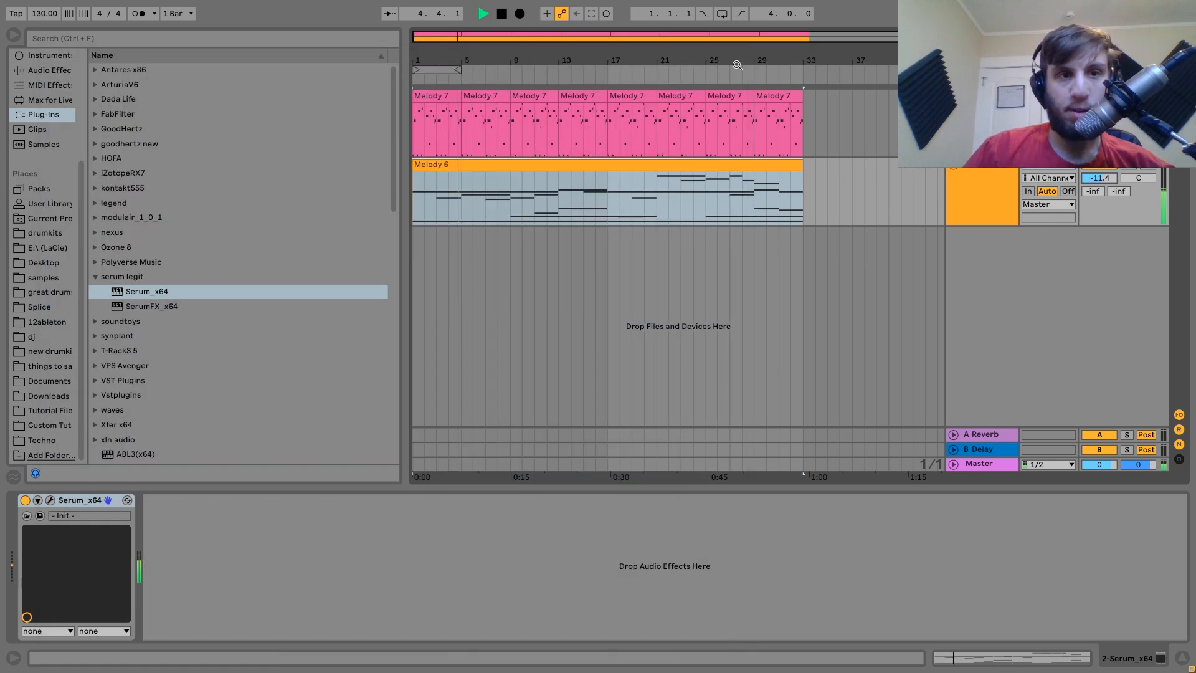
left_click(50, 501)
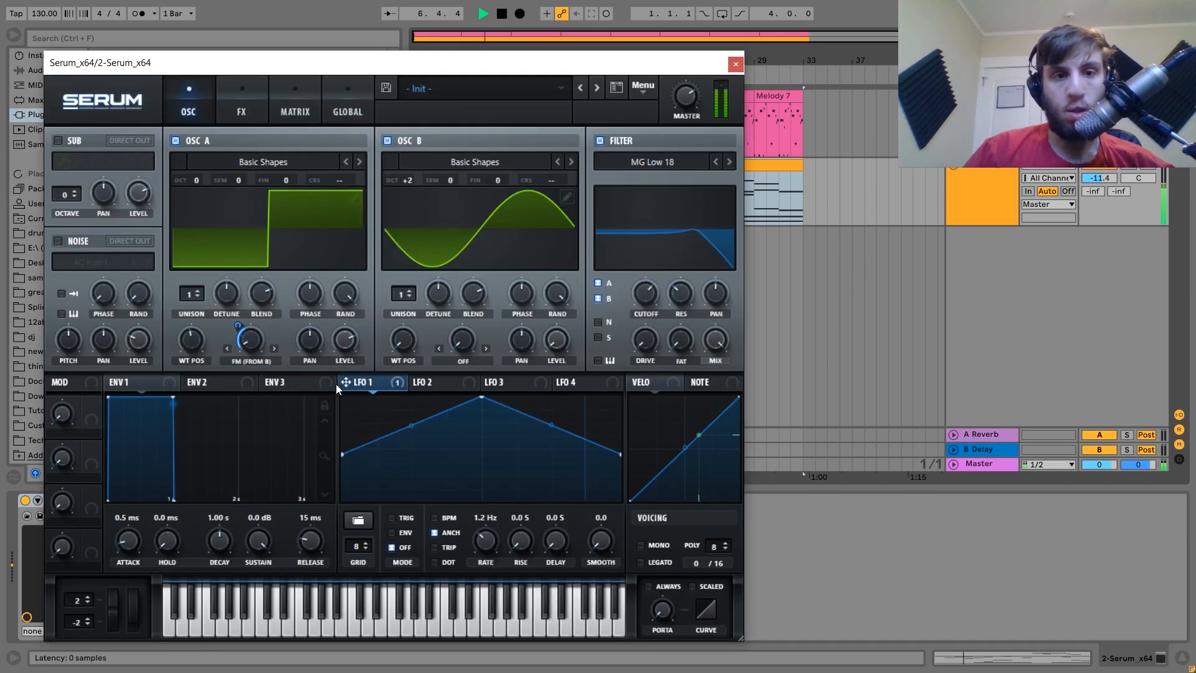
left_click_drag(637, 299, 638, 299)
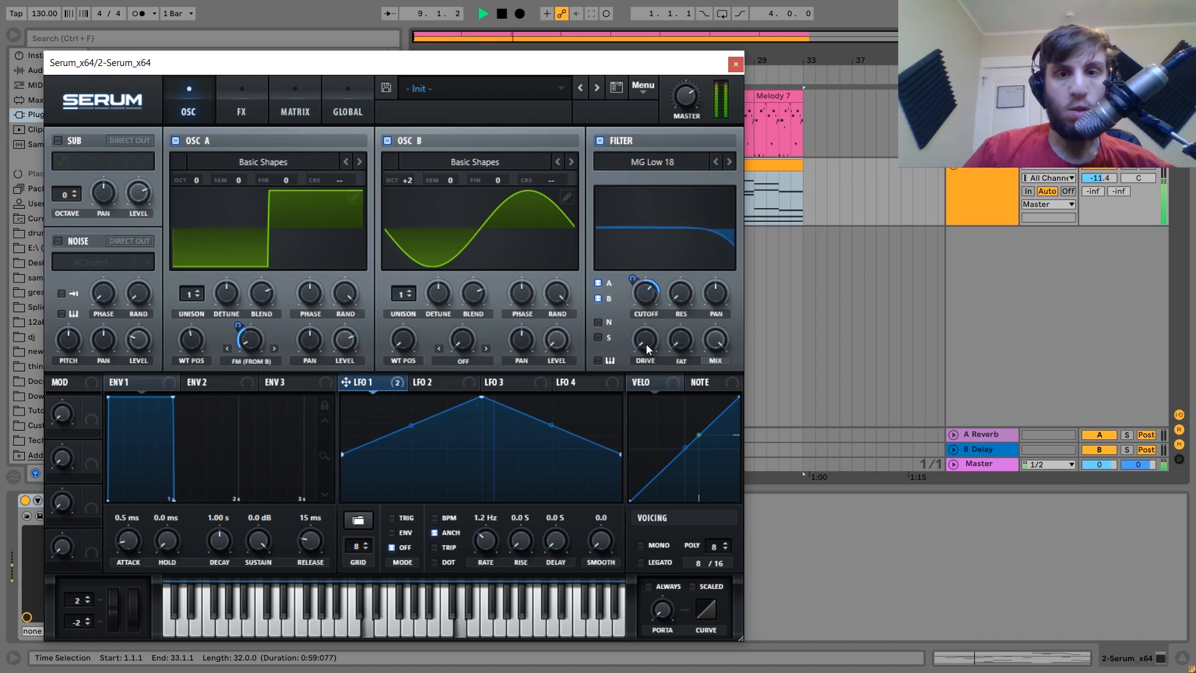
right_click(646, 294)
left_click(700, 356)
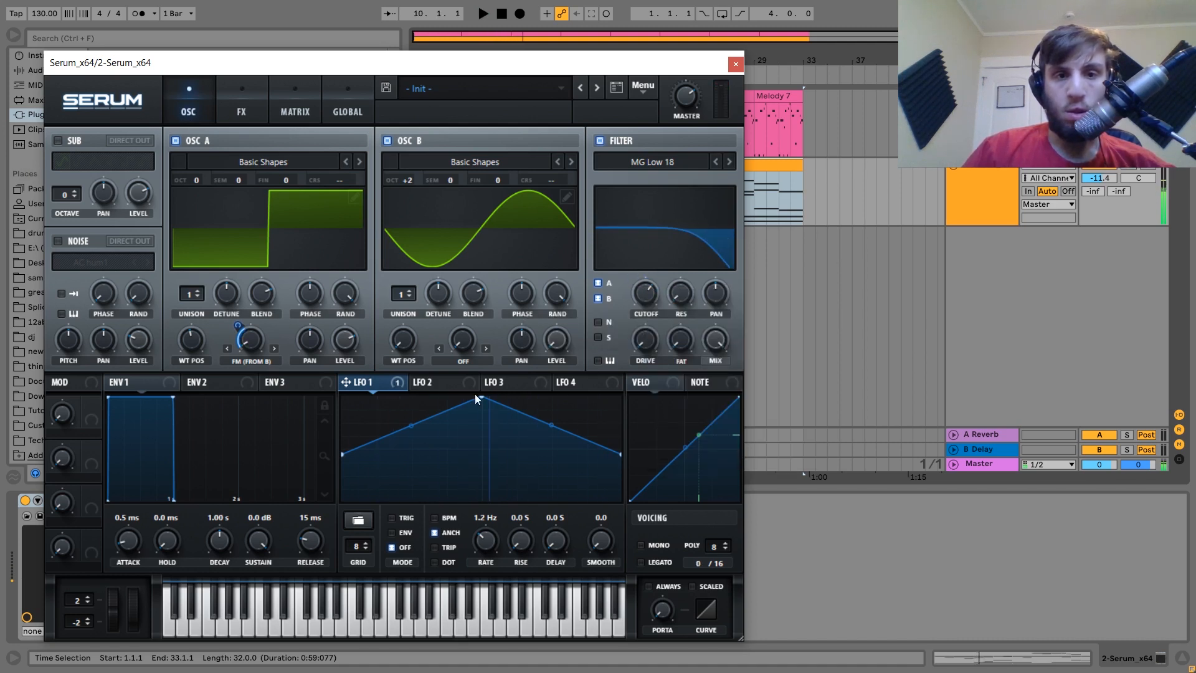
Make LFO 2's cutoff modulation bipolar and slow its free-running rate to 0.8 Hz.
left_click(430, 382)
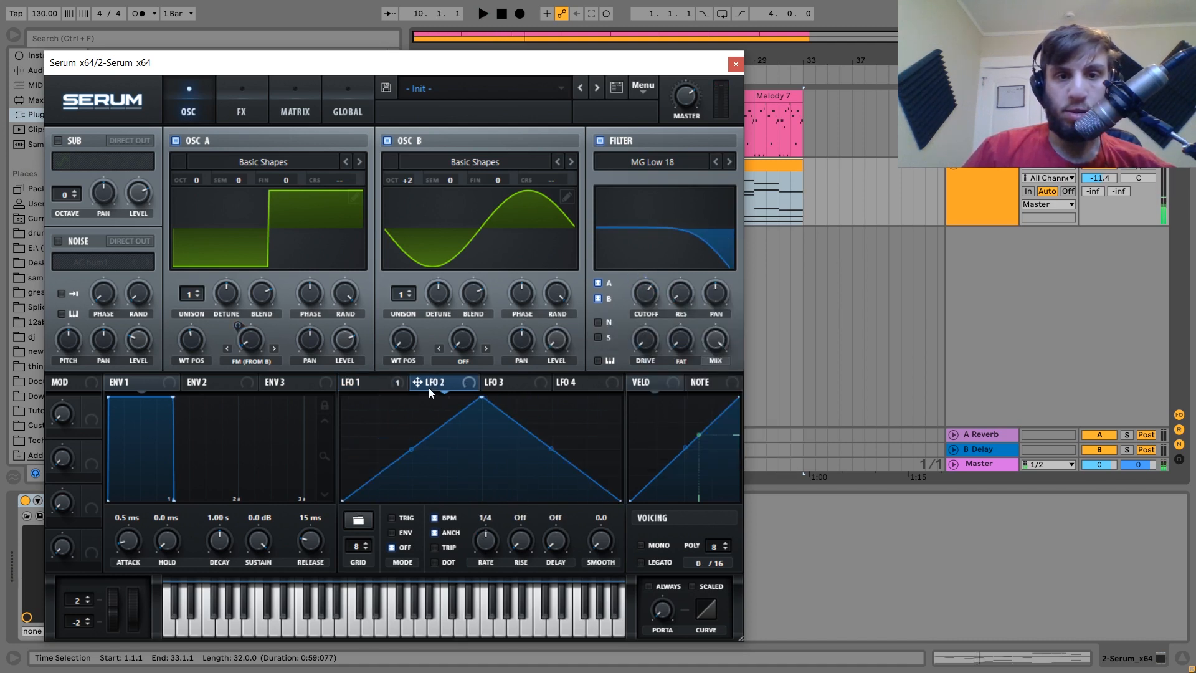
left_click(632, 283, "alt+shift")
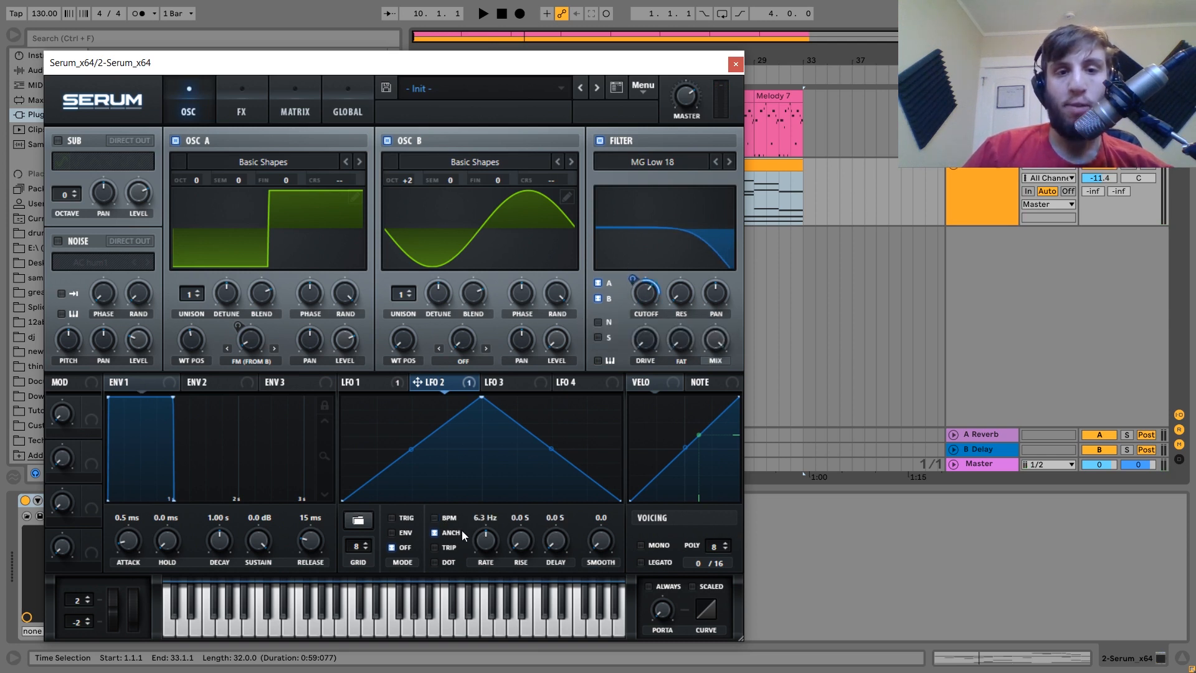
key("space")
mouse_move(486, 572)
left_mouse_down()
mouse_move(488, 588)
mouse_move(489, 577)
left_mouse_up()
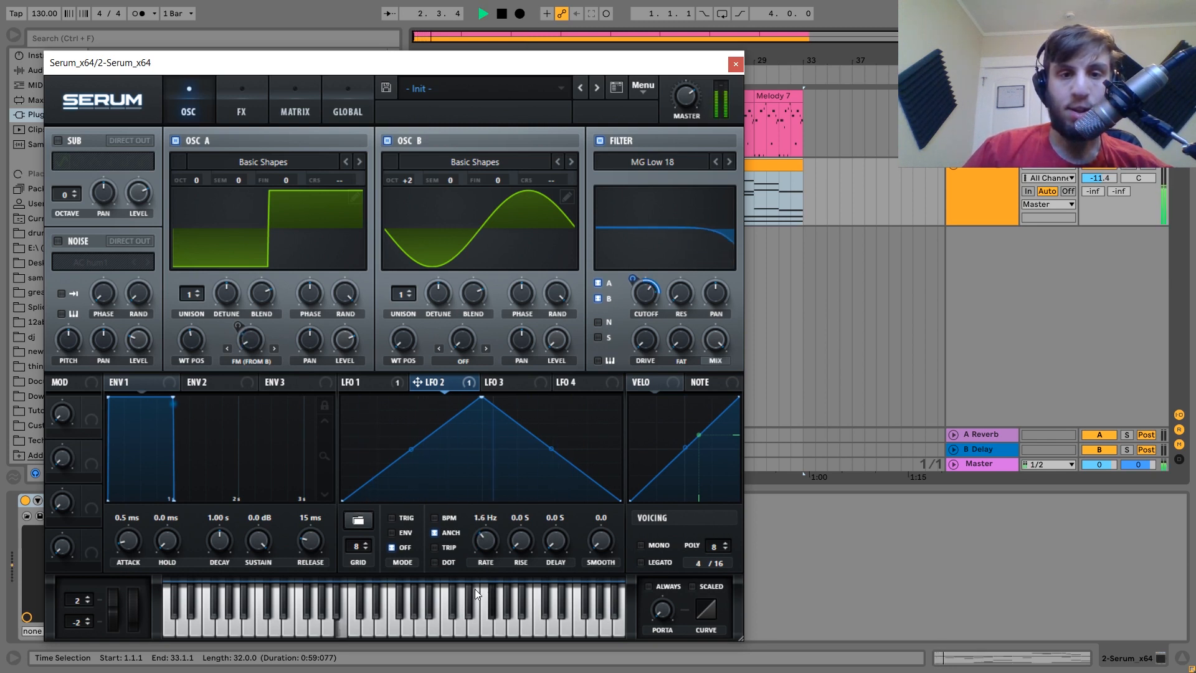
left_click_drag(485, 537, 486, 544)
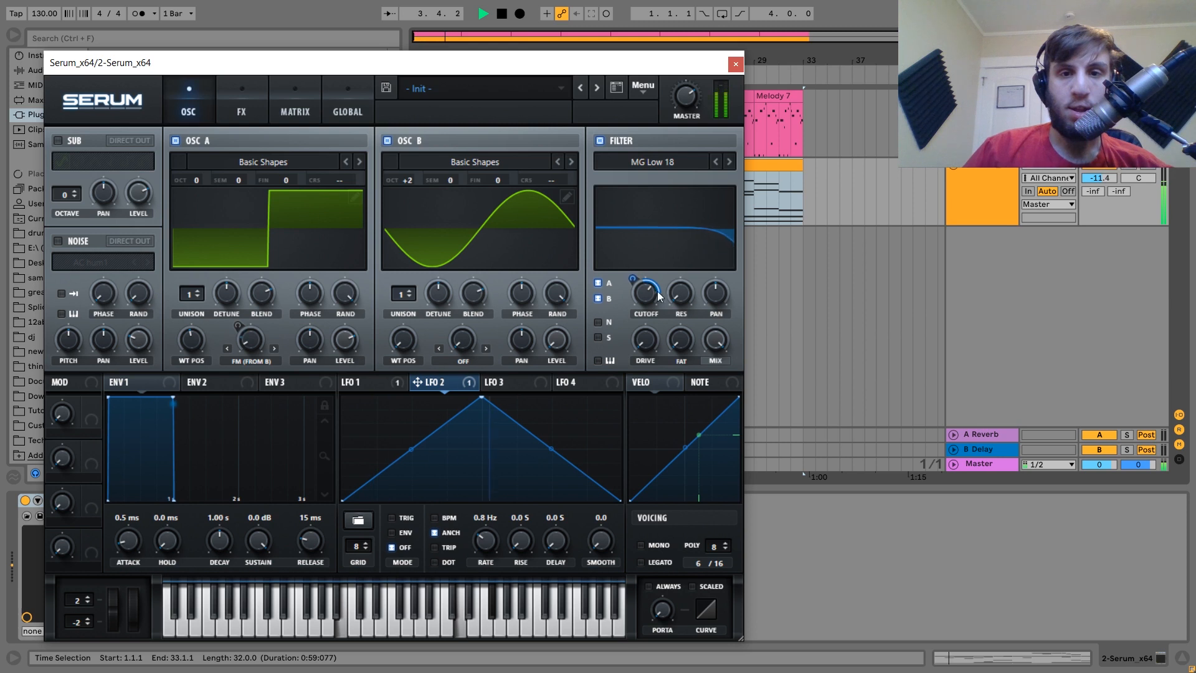
mouse_move(680, 293)
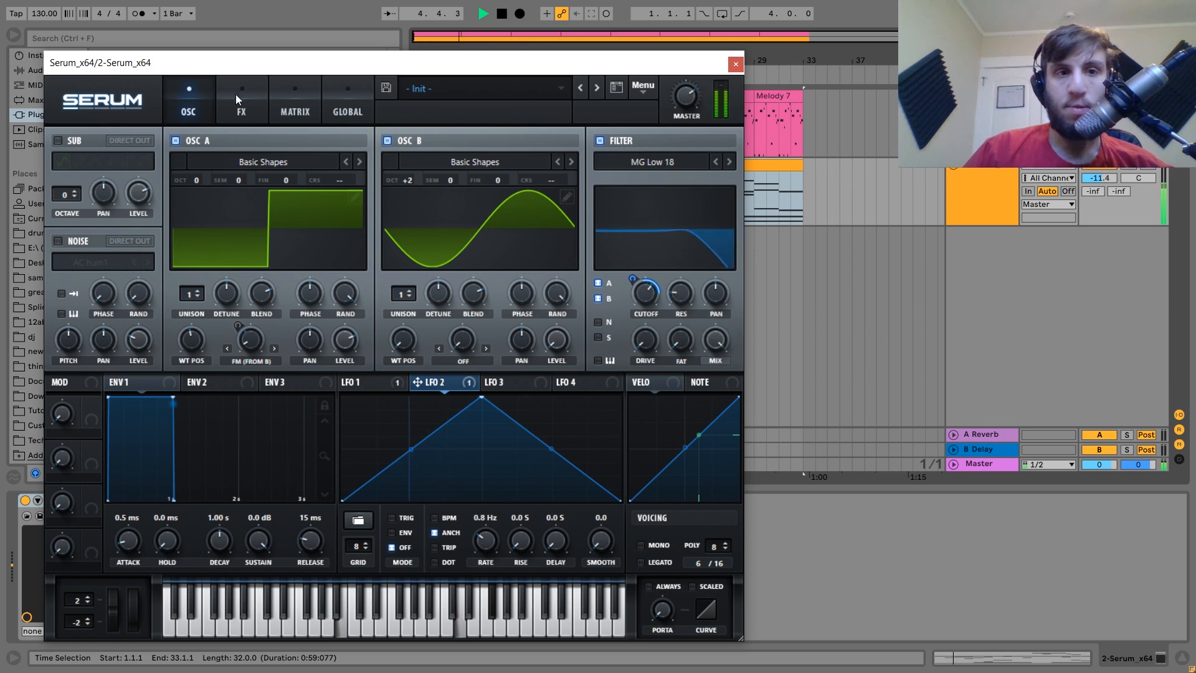
Enable the Chorus module (43% mix) in Serum's FX rack and close the Serum window.
left_click(240, 110)
left_click(63, 237)
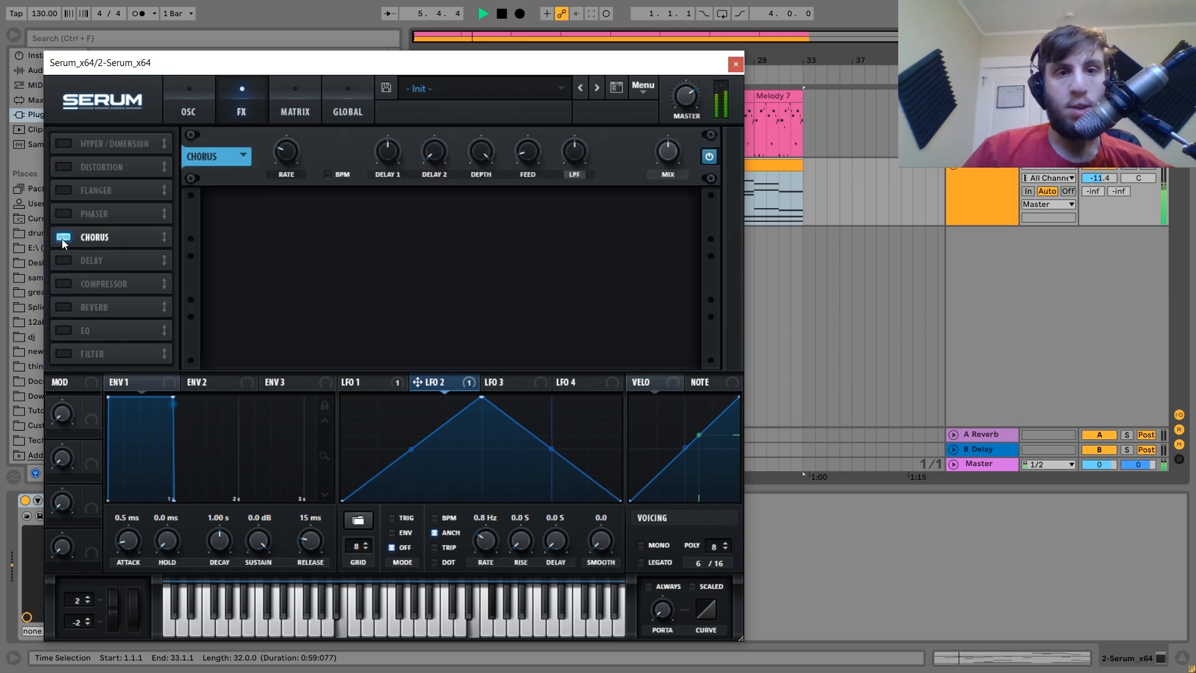
mouse_move(578, 163)
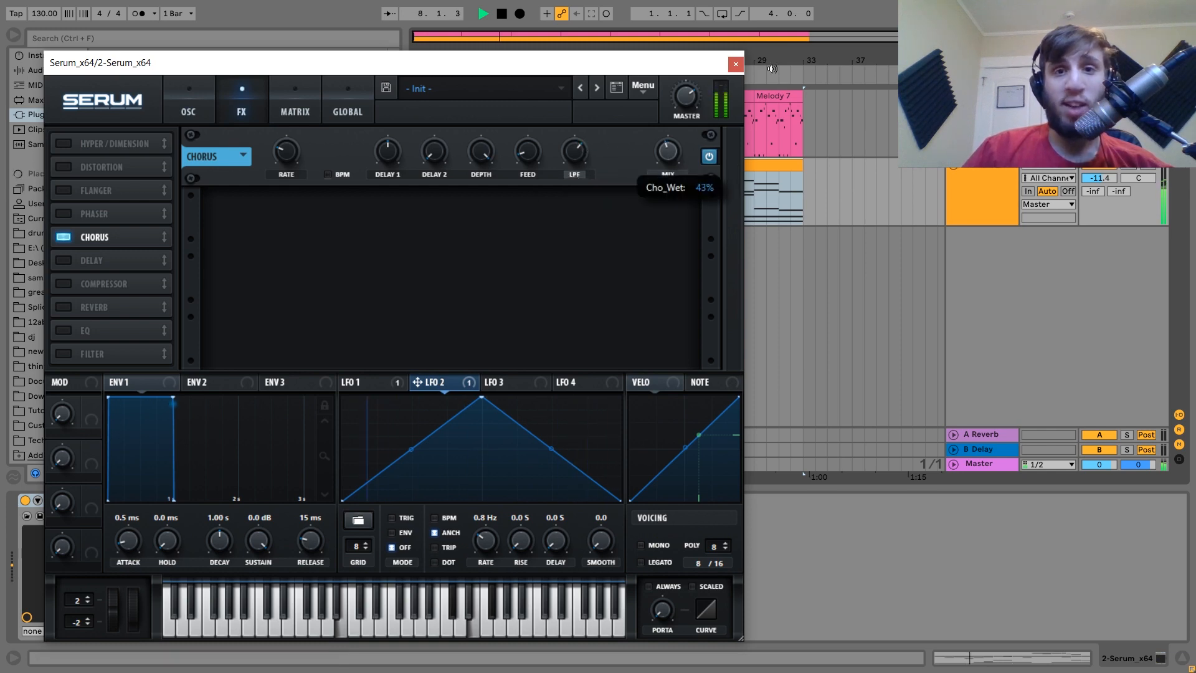
left_click(735, 65)
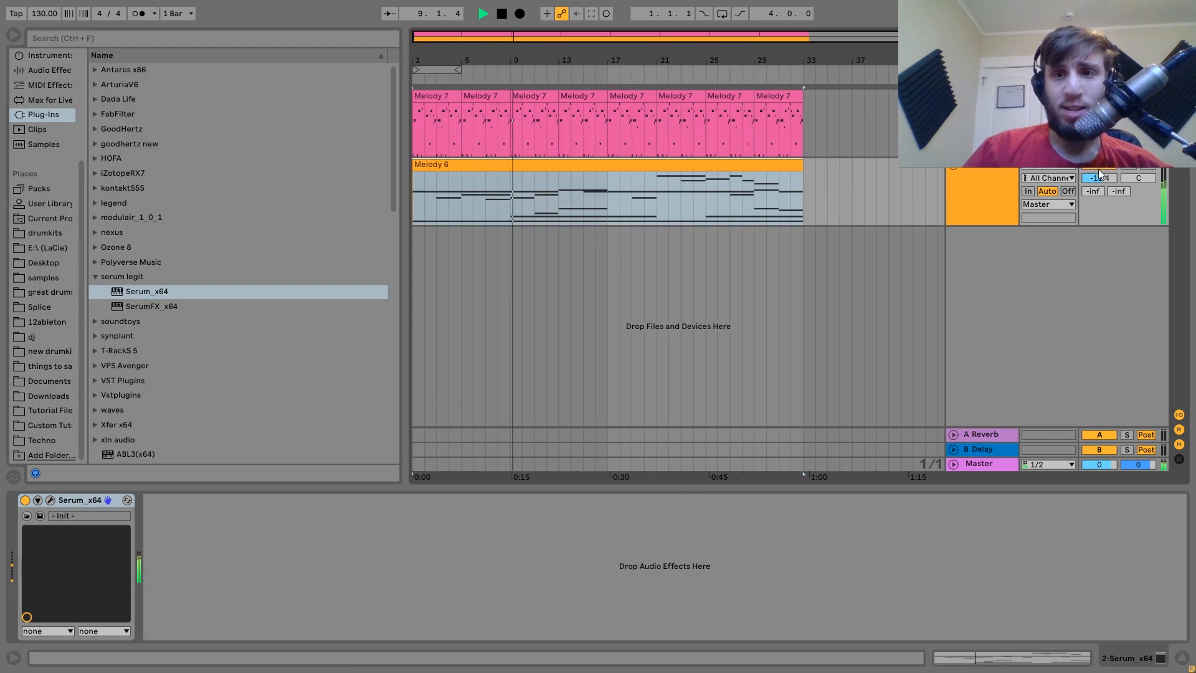
Add ValhallaRoom to the second Serum track with 16.42 s decay and 47.9% mix.
scroll(1100, 179, "up", 3)
left_click(994, 176)
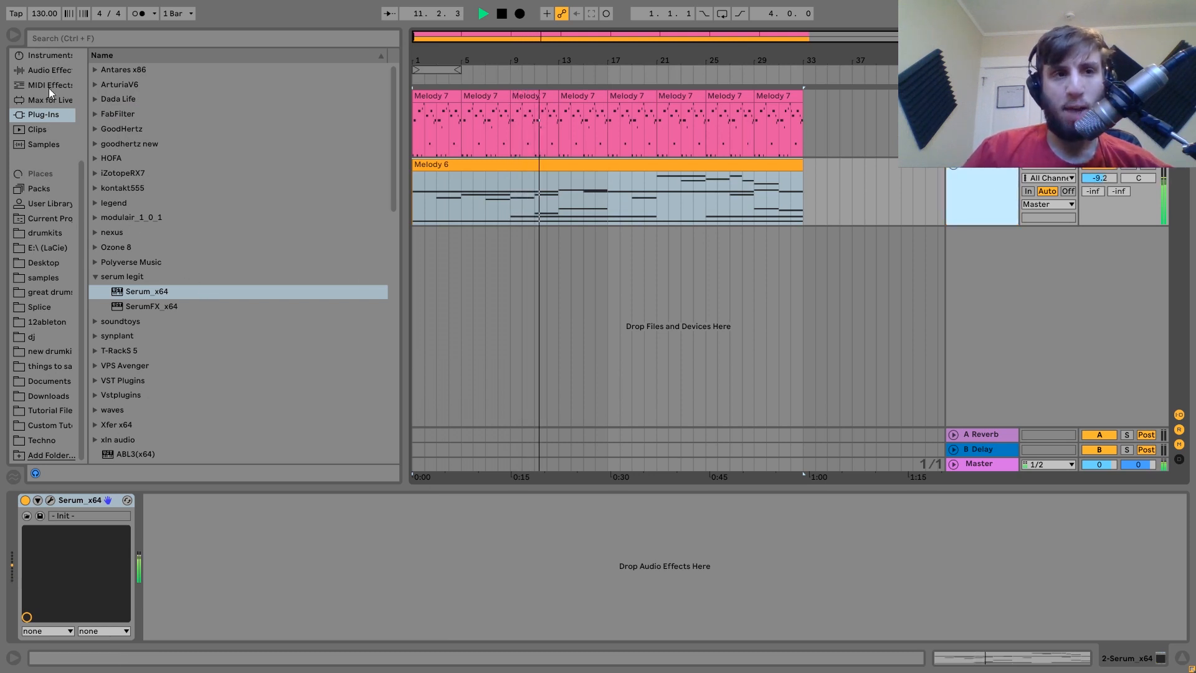
scroll(143, 205, "down", 3)
left_click(155, 229)
scroll(154, 229, "down", 10)
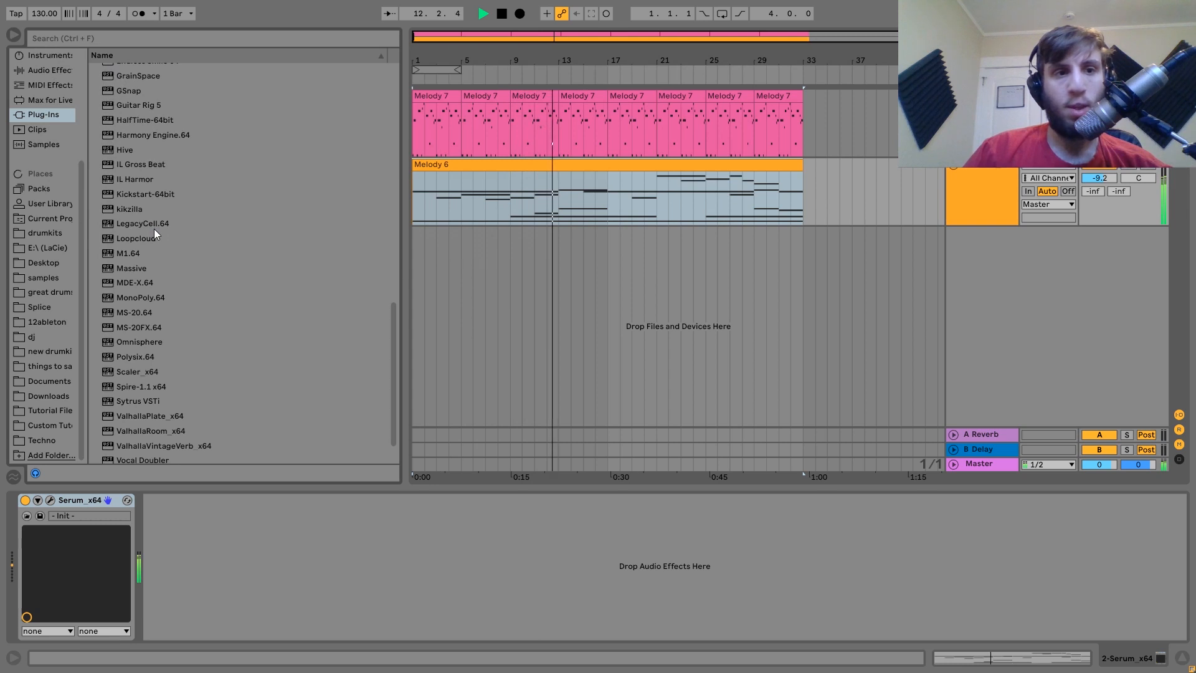
double_click(176, 431)
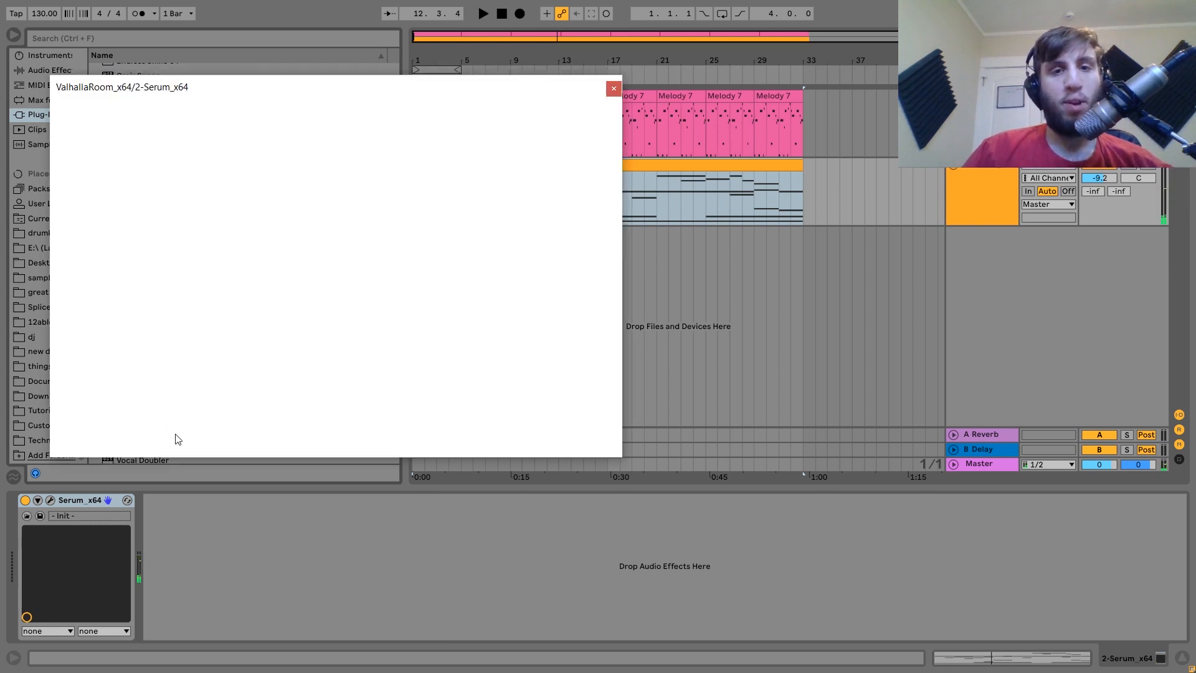
left_click_drag(194, 308, 198, 259)
left_click_drag(102, 288, 102, 274)
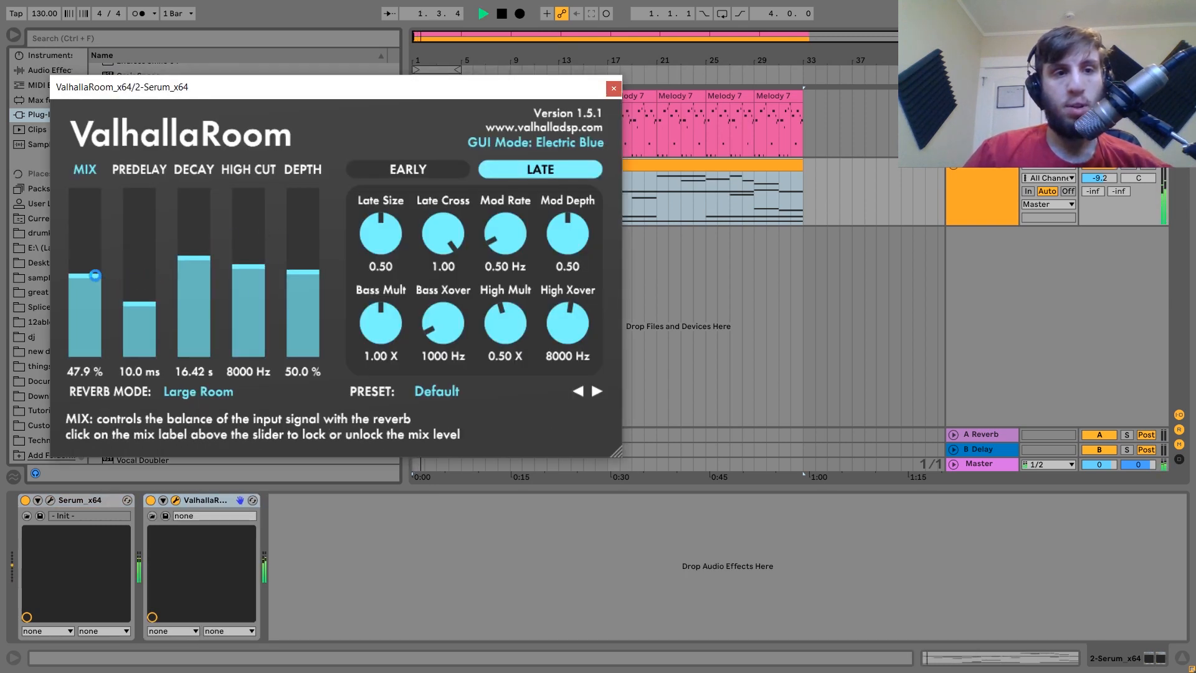
left_click(613, 88)
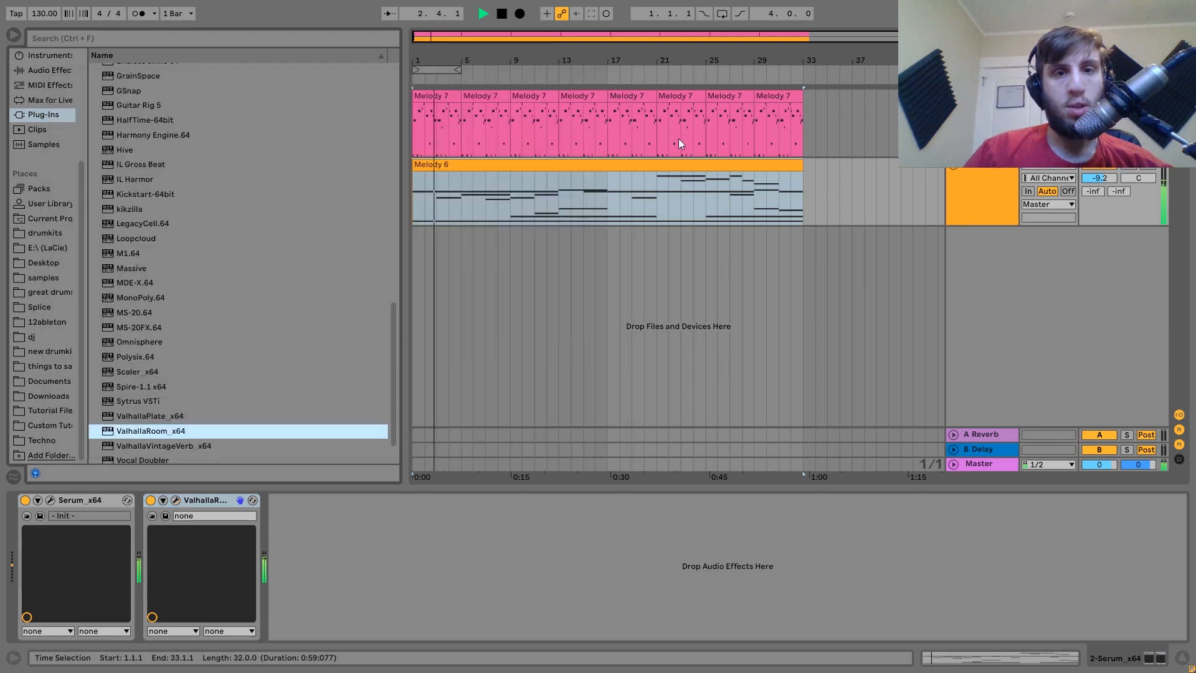
In Serum's modulation matrix, set the LFO 2 filter-cutoff amount to 18.
left_click(50, 500)
left_click(313, 110)
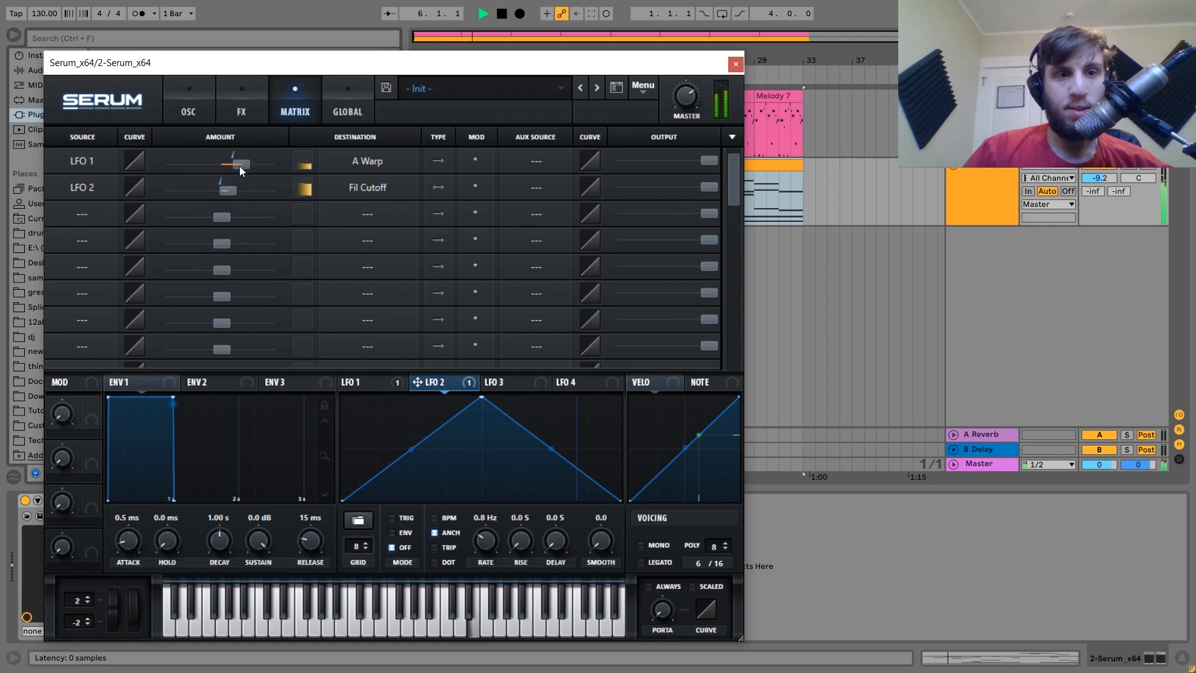
left_click_drag(239, 166, 235, 187)
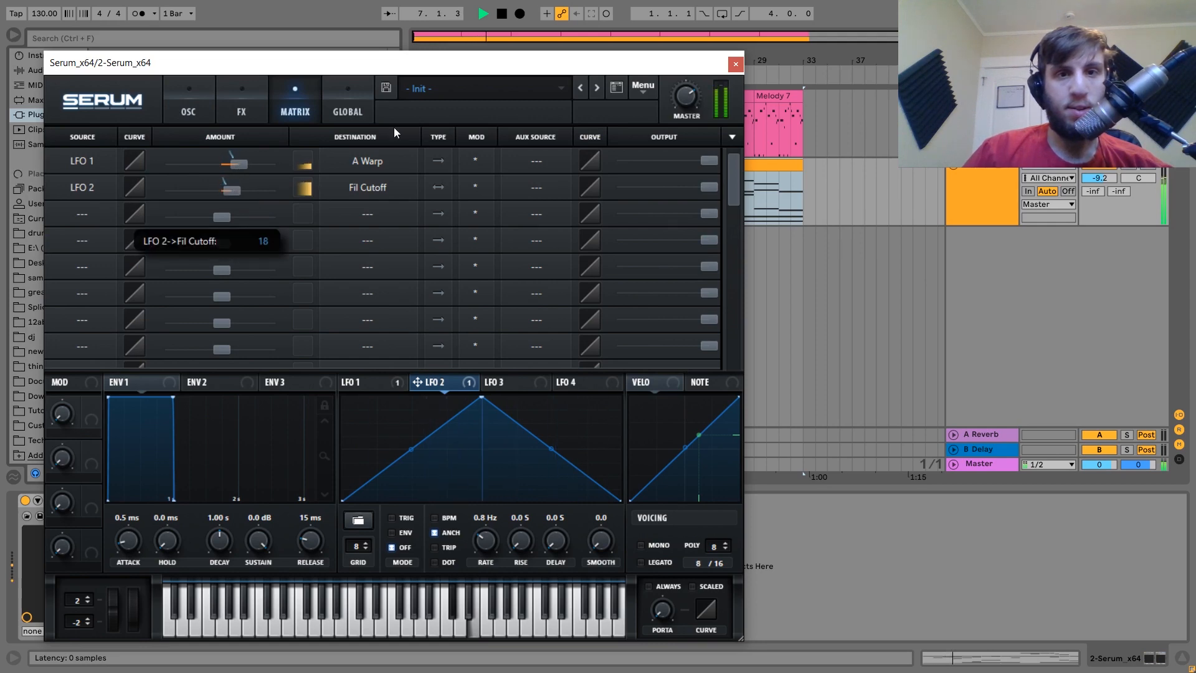
left_click(735, 64)
scroll(213, 180, "up", 10)
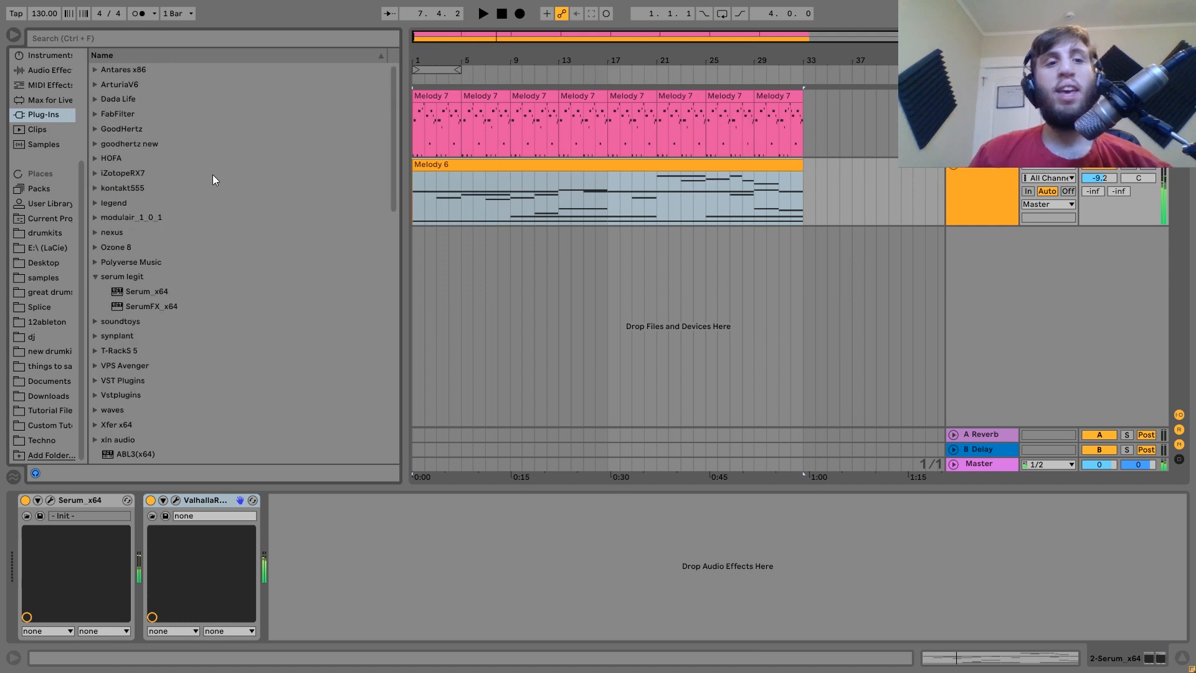
Insert Echo between Serum and ValhallaRoom, play the song, and set feedback to 56%.
left_click(40, 70)
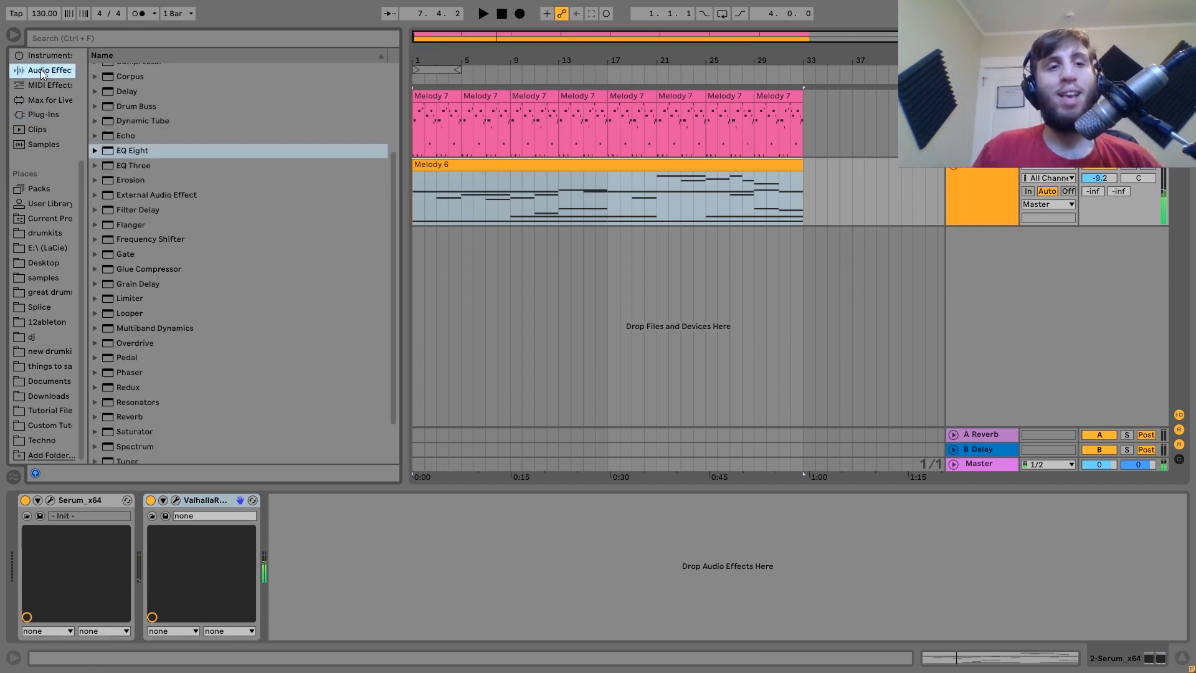
left_click_drag(128, 133, 143, 598)
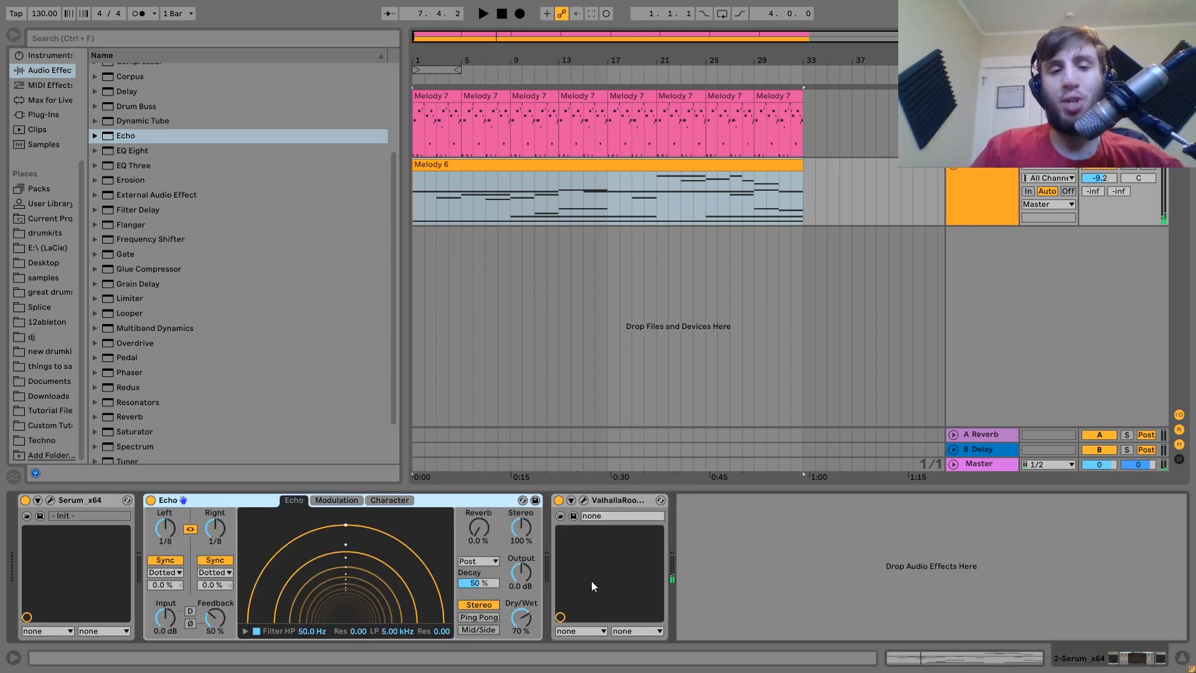
key("space")
left_click_drag(215, 617, 214, 611)
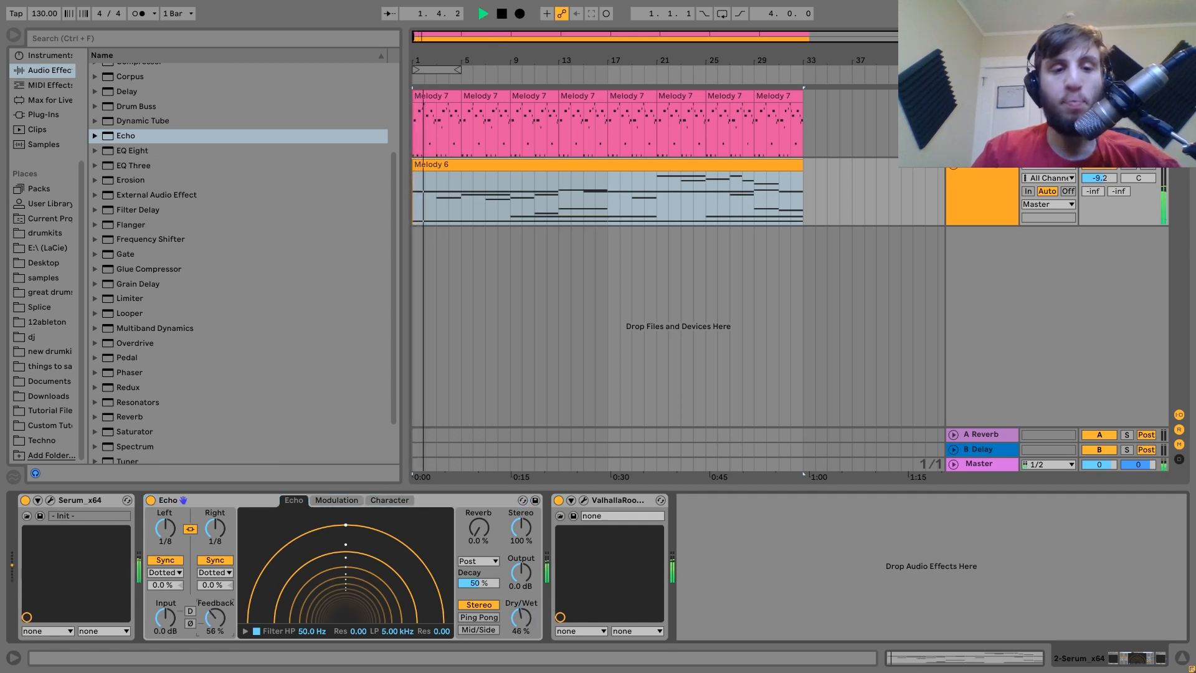
Enable Serum's Phaser and lower its frequency to 139 Hz.
left_click(50, 500)
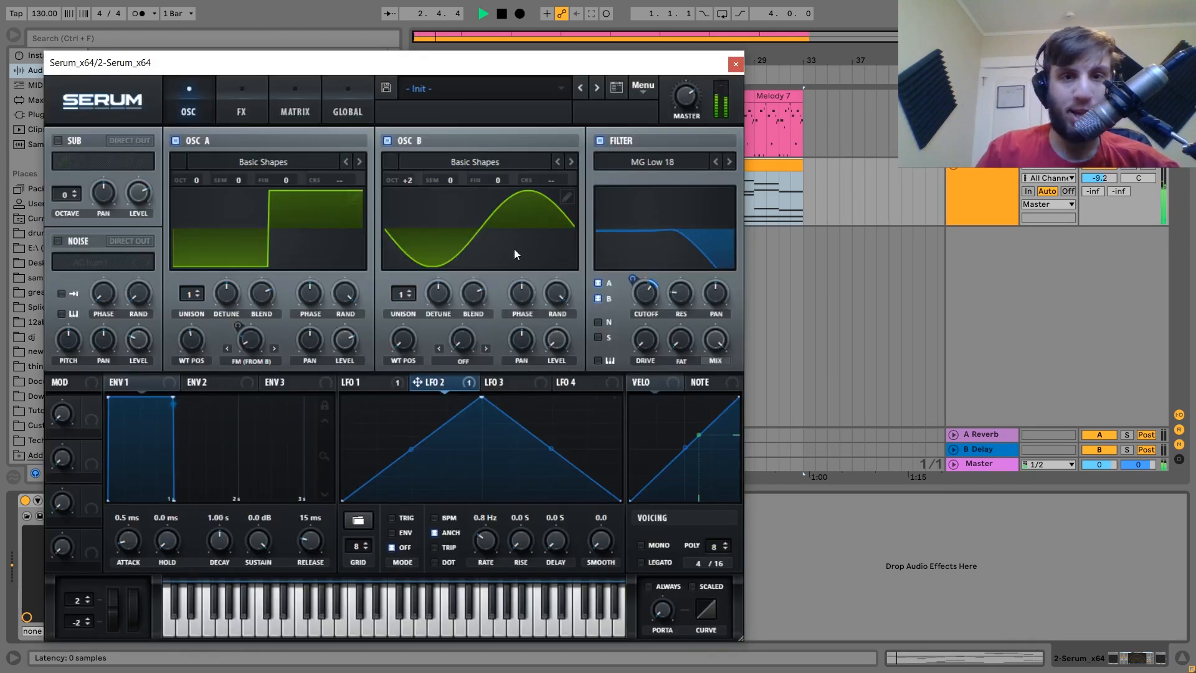
left_click(243, 105)
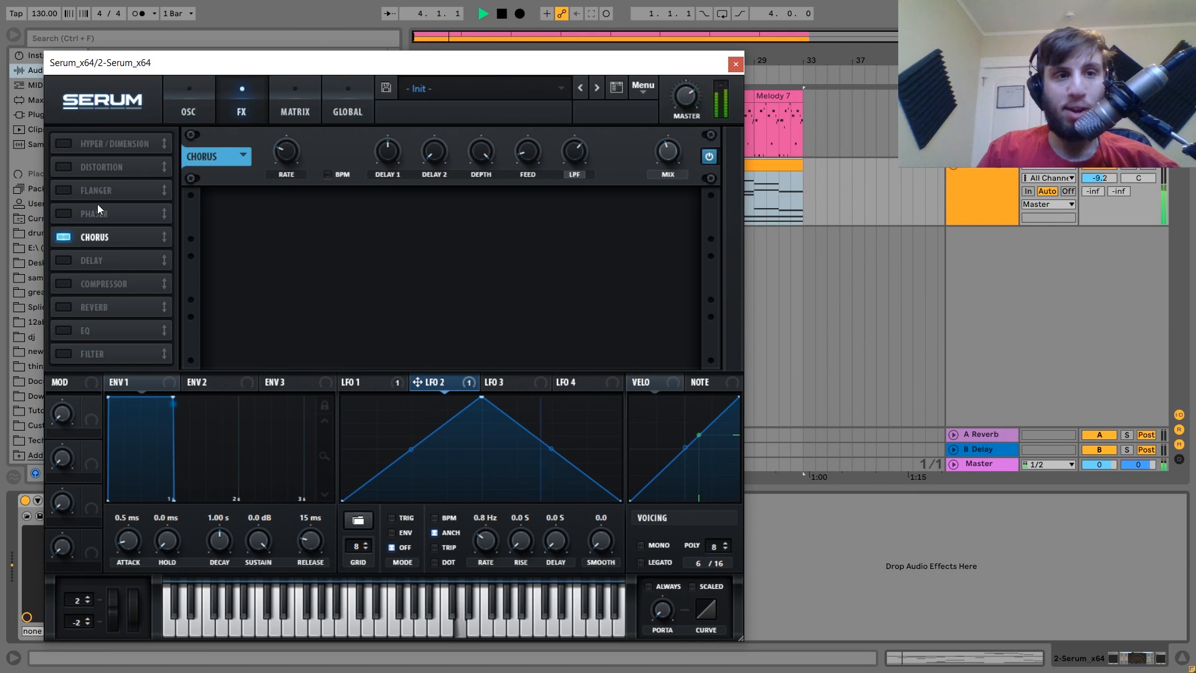
left_click(64, 211)
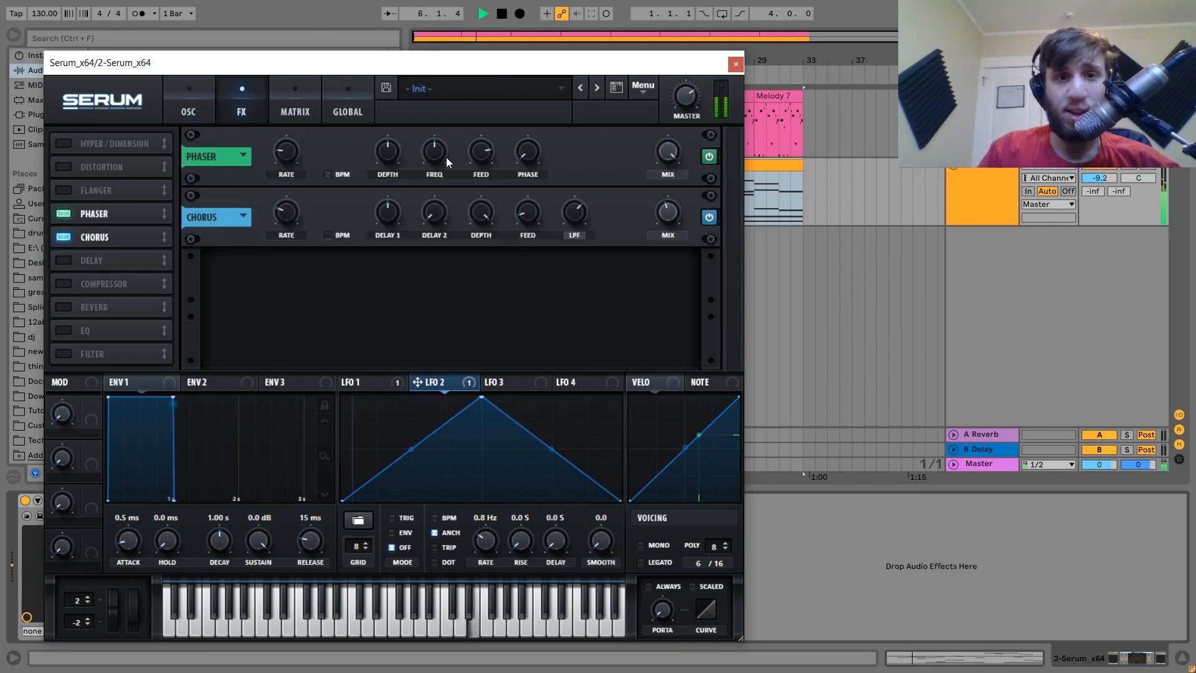
left_click_drag(438, 156, 434, 190)
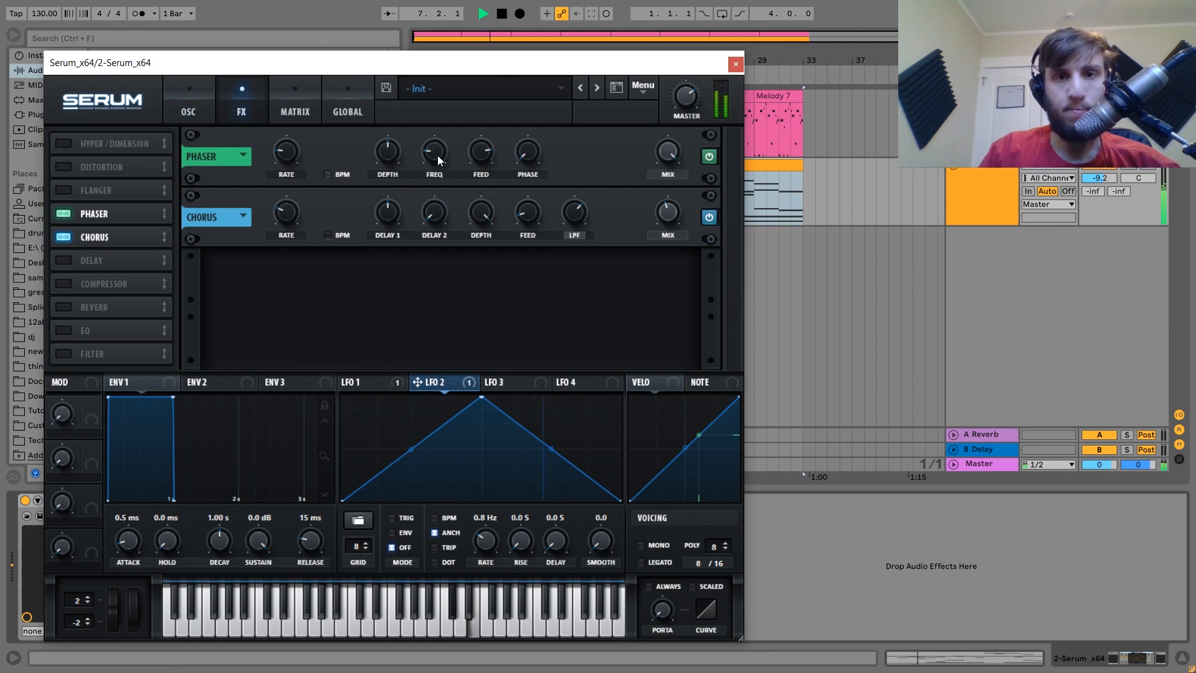
Enable Hyper/Dimension later in the chain, reduce Hyper mix, and set Dimension size to 0%.
left_click(66, 144)
left_click_drag(122, 141, 119, 284)
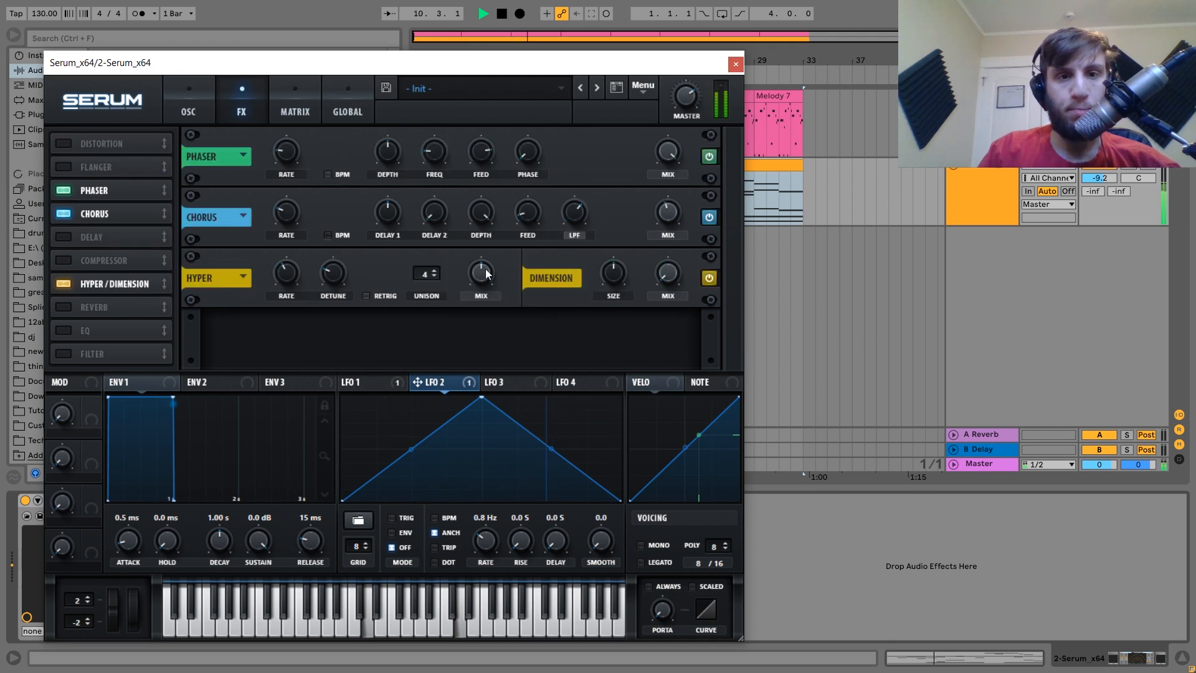
left_click_drag(485, 267, 462, 479)
left_click_drag(616, 270, 590, 417)
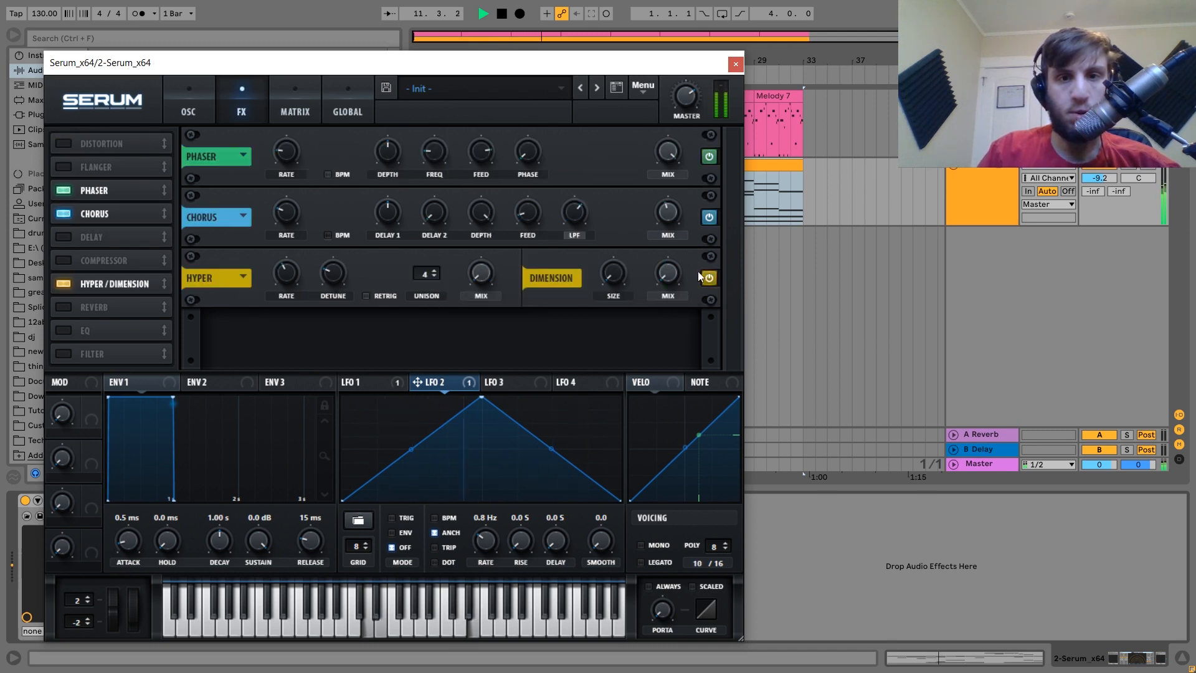
left_click_drag(671, 200, 671, 195)
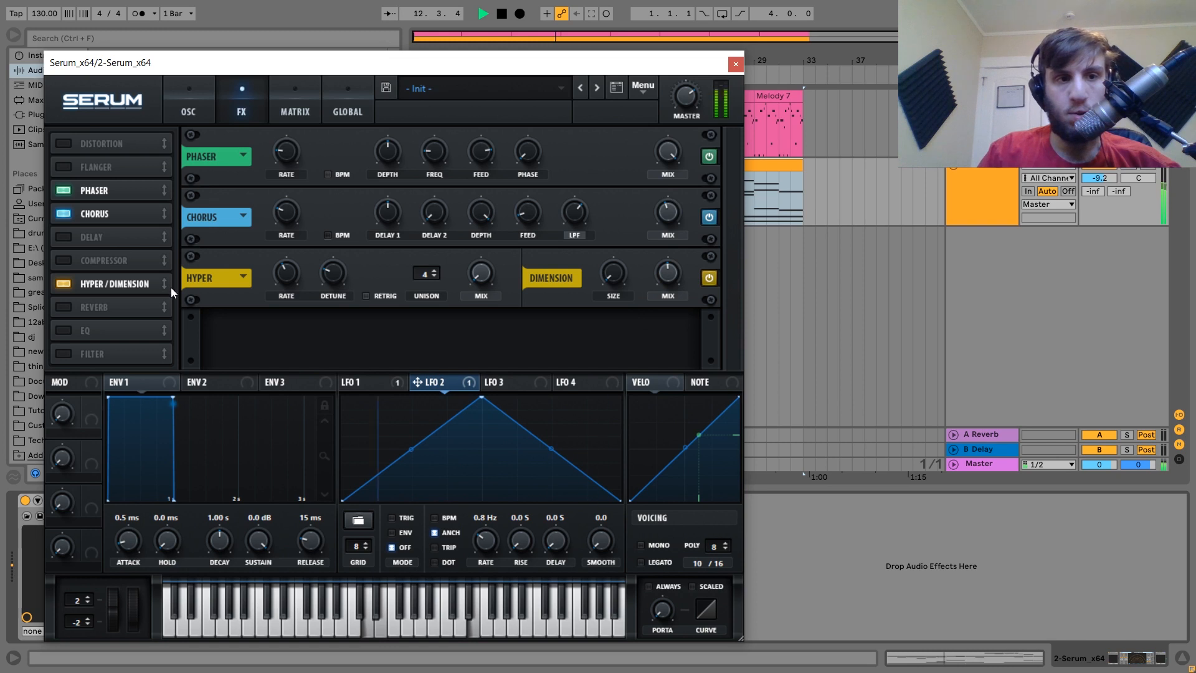
Enable the EQ effect, adjust its gain, and close Serum.
left_click(65, 331)
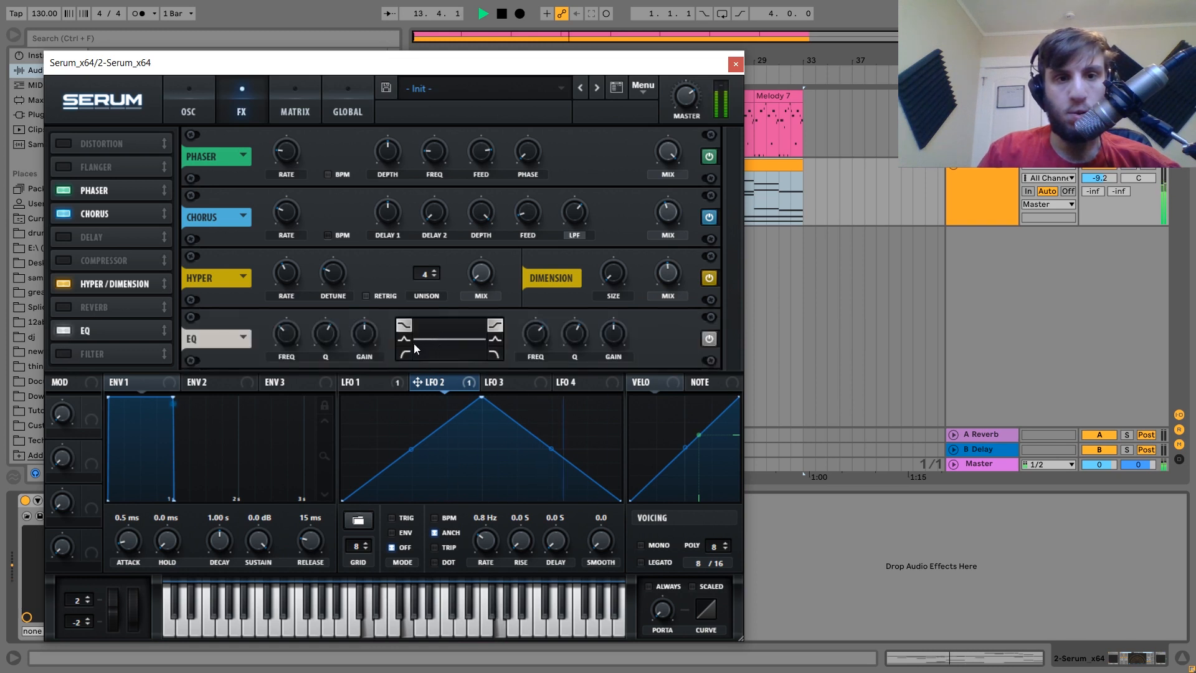
left_click_drag(358, 366, 358, 367)
left_click(734, 64)
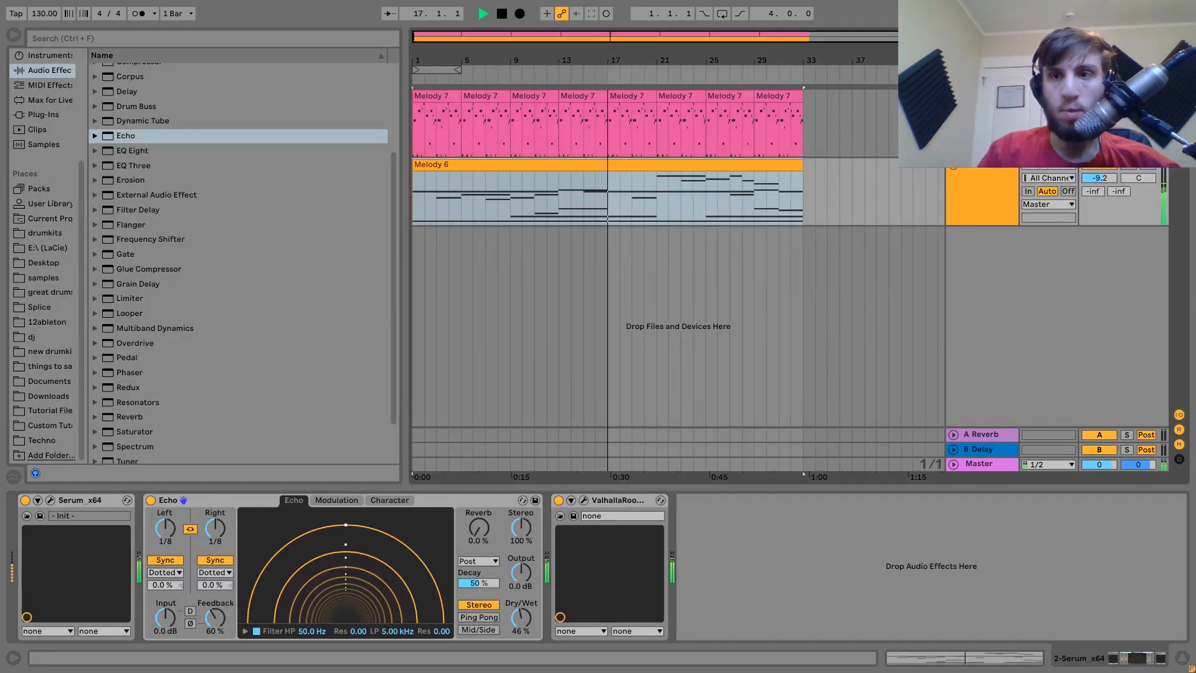
Check the first track's Serum, then set the second Serum track's volume to -6.8 dB.
left_click(982, 97)
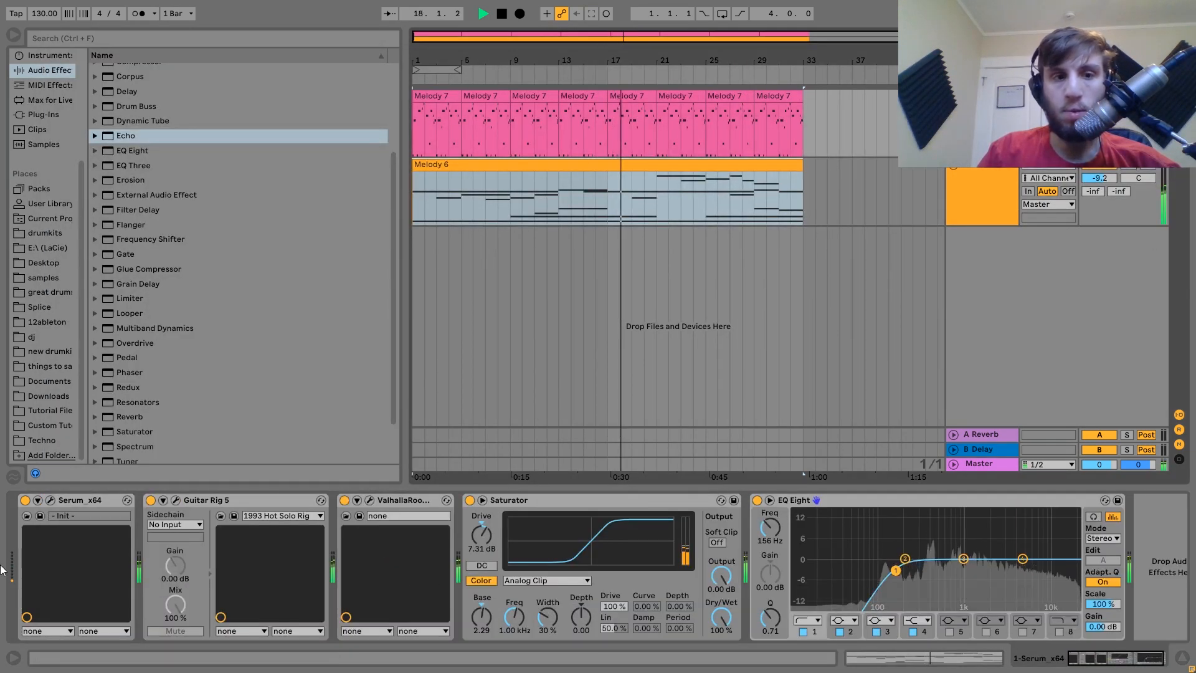
left_click(50, 501)
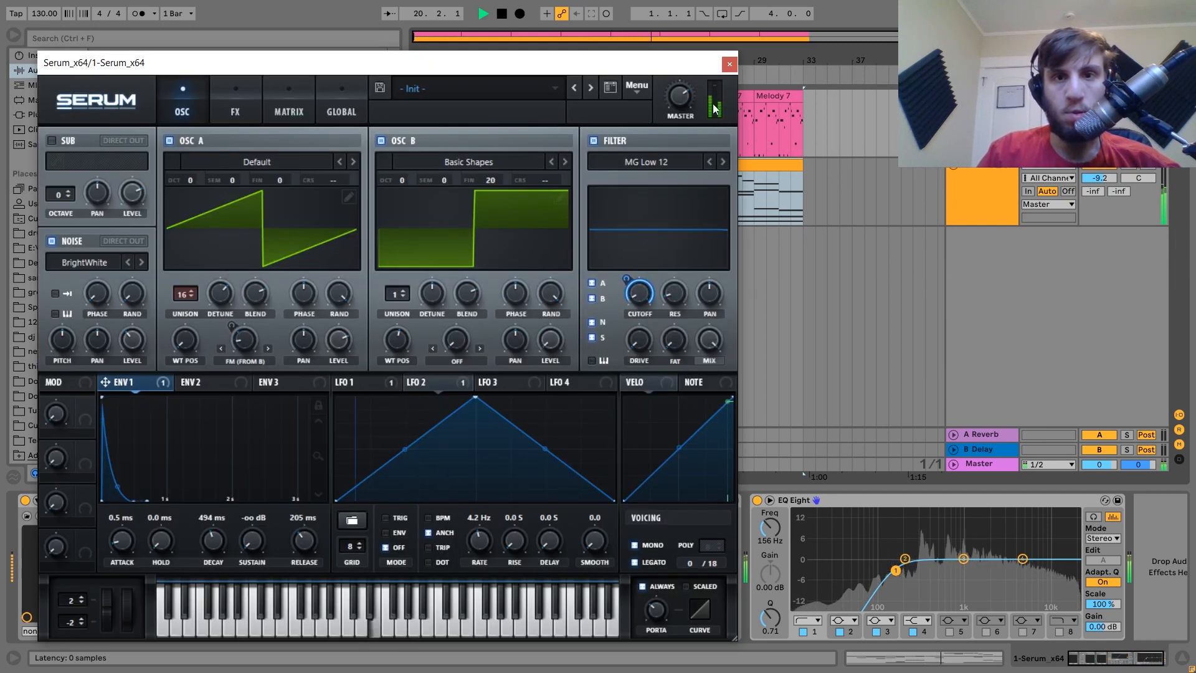
left_click(729, 64)
left_click(977, 192)
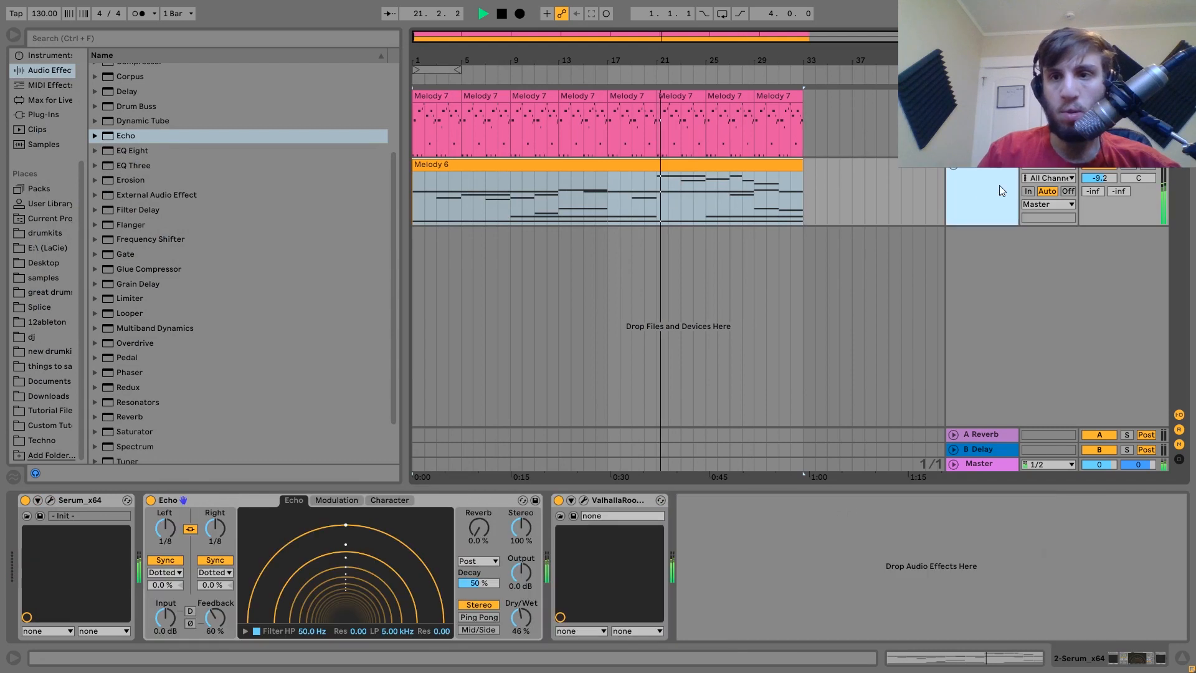
left_click_drag(1110, 177, 1110, 165)
left_click(995, 178)
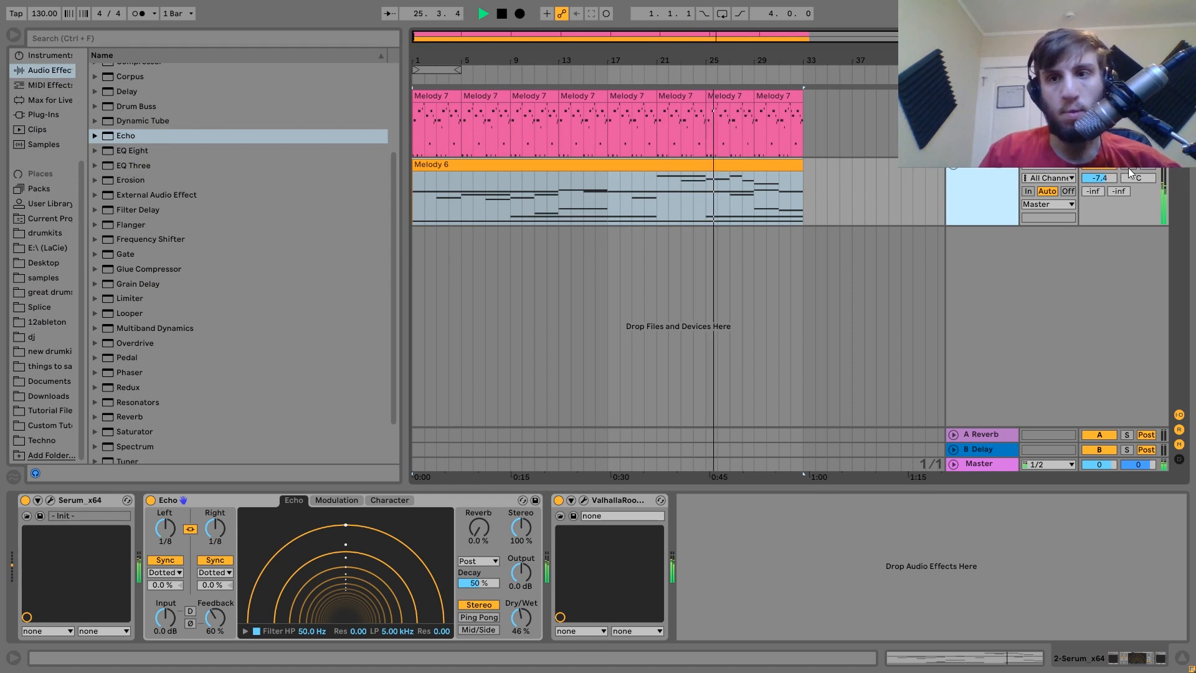
left_click(1100, 179)
left_click_drag(1100, 178, 1101, 174)
Solo the second Serum track and open its Serum editor while the song plays.
key("space")
left_click(1128, 166)
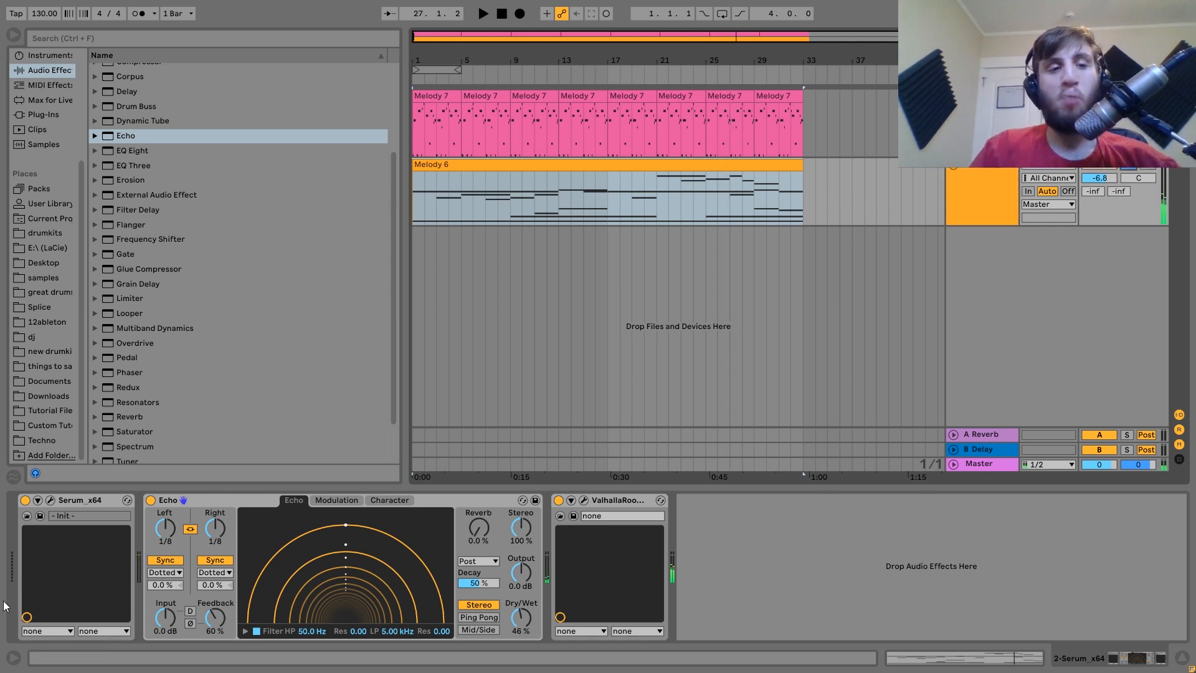
left_click(52, 500)
key("space")
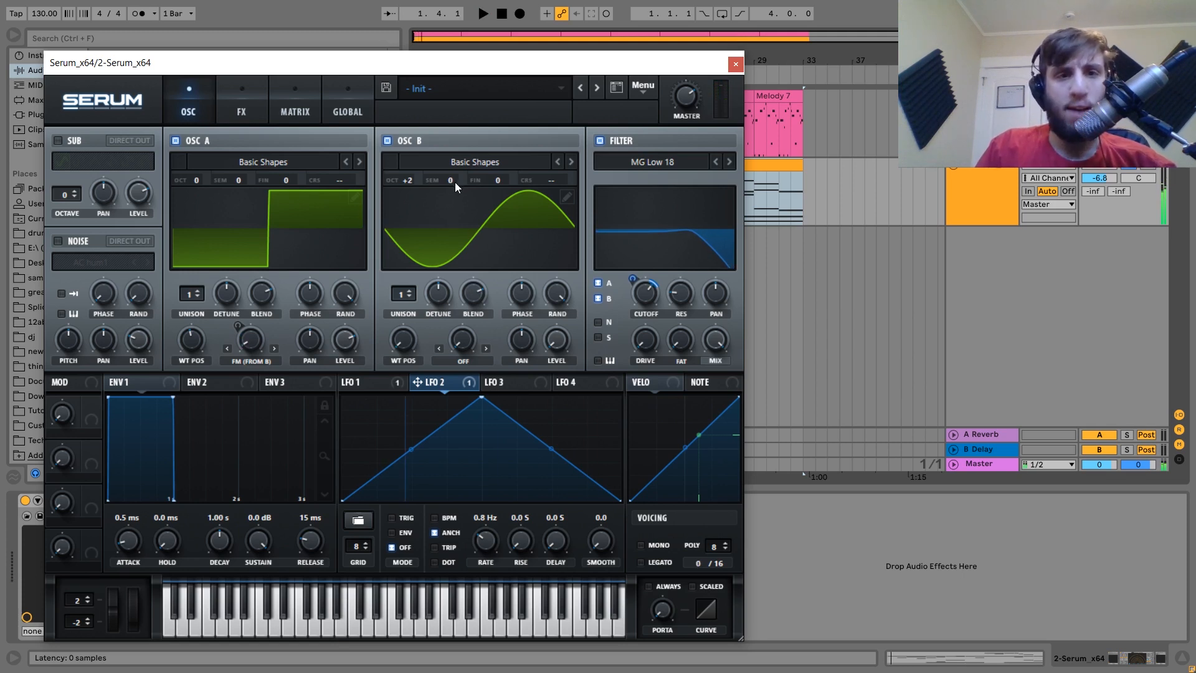
Retune Serum's OSC B to +1 octave, +5 semitones and +10 cents.
left_click_drag(453, 180, 465, 134)
left_click_drag(407, 186, 407, 201)
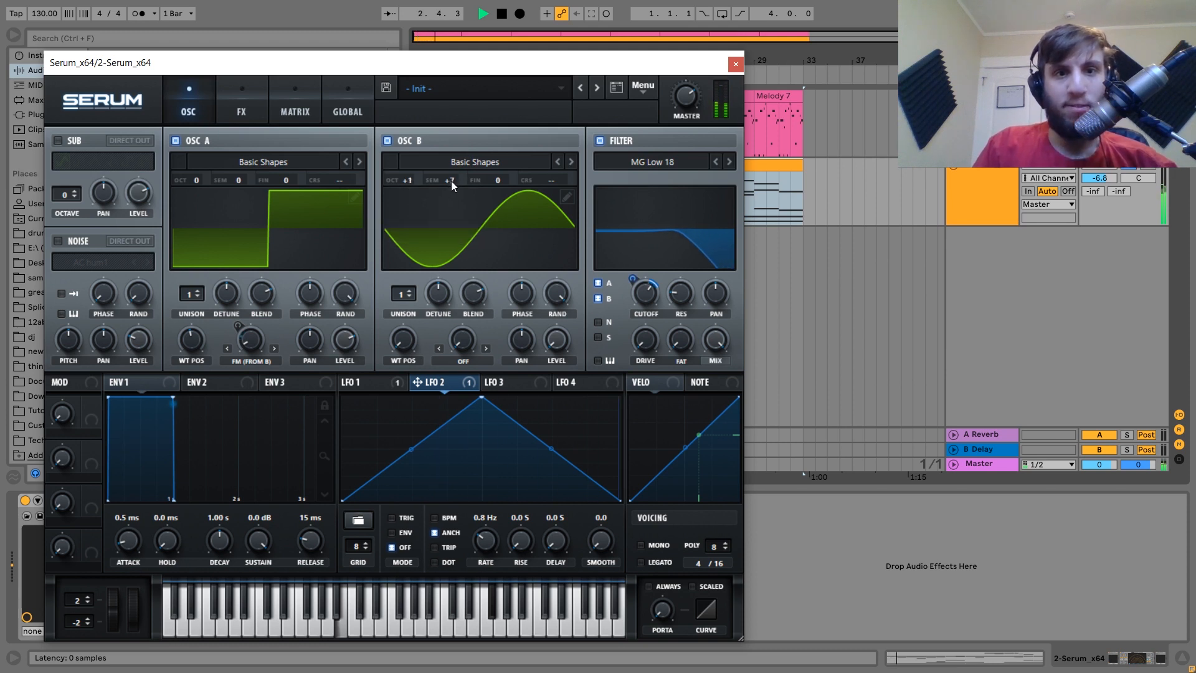
left_click_drag(502, 178, 505, 173)
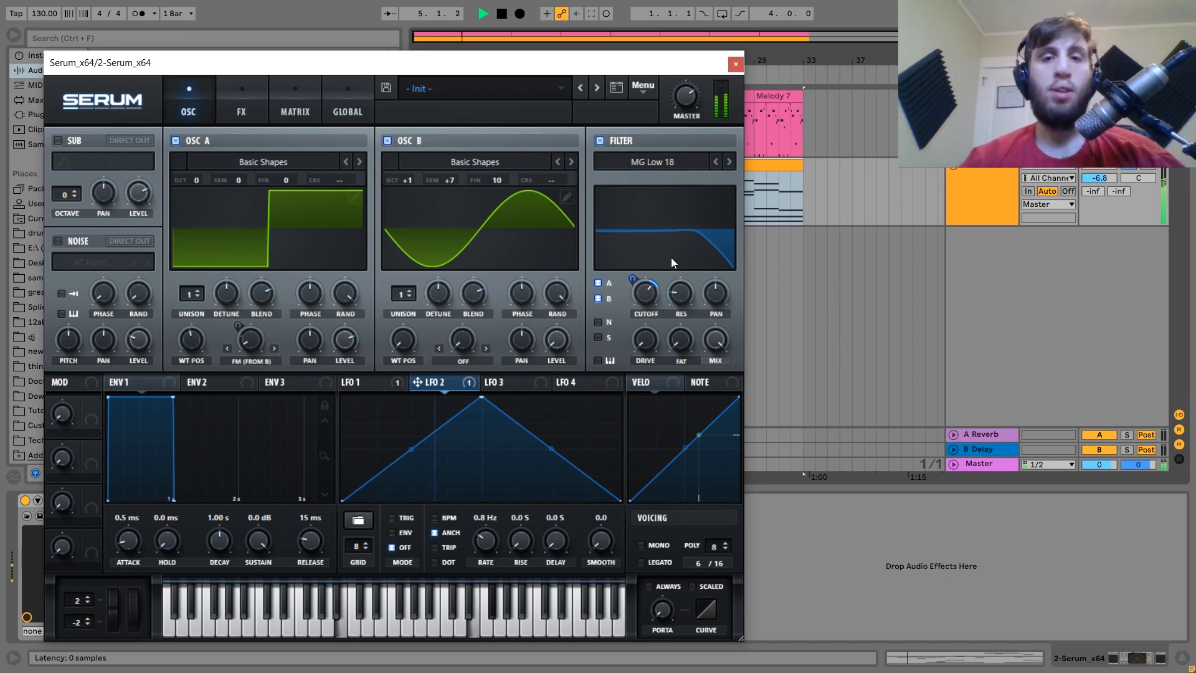
Slow LFO 2 to 0.2 Hz, raise its shape's end point, and set the track to -9.9 dB.
mouse_move(649, 291)
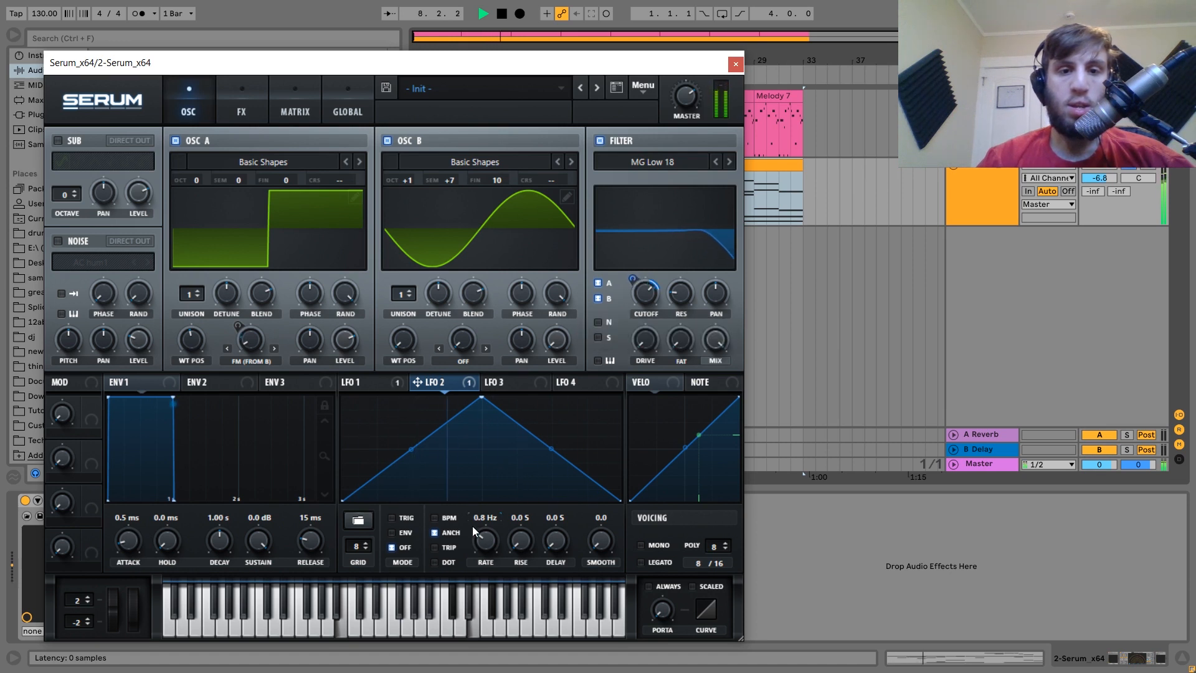
left_click_drag(485, 549, 485, 560)
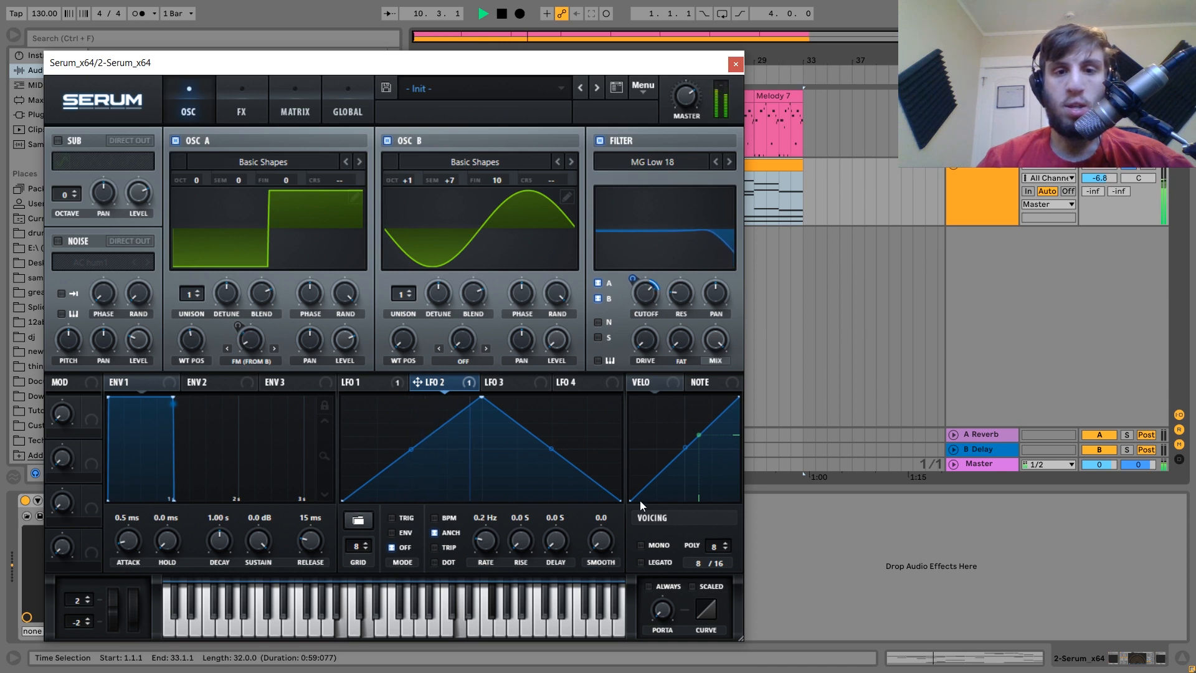
left_click_drag(618, 500, 620, 479)
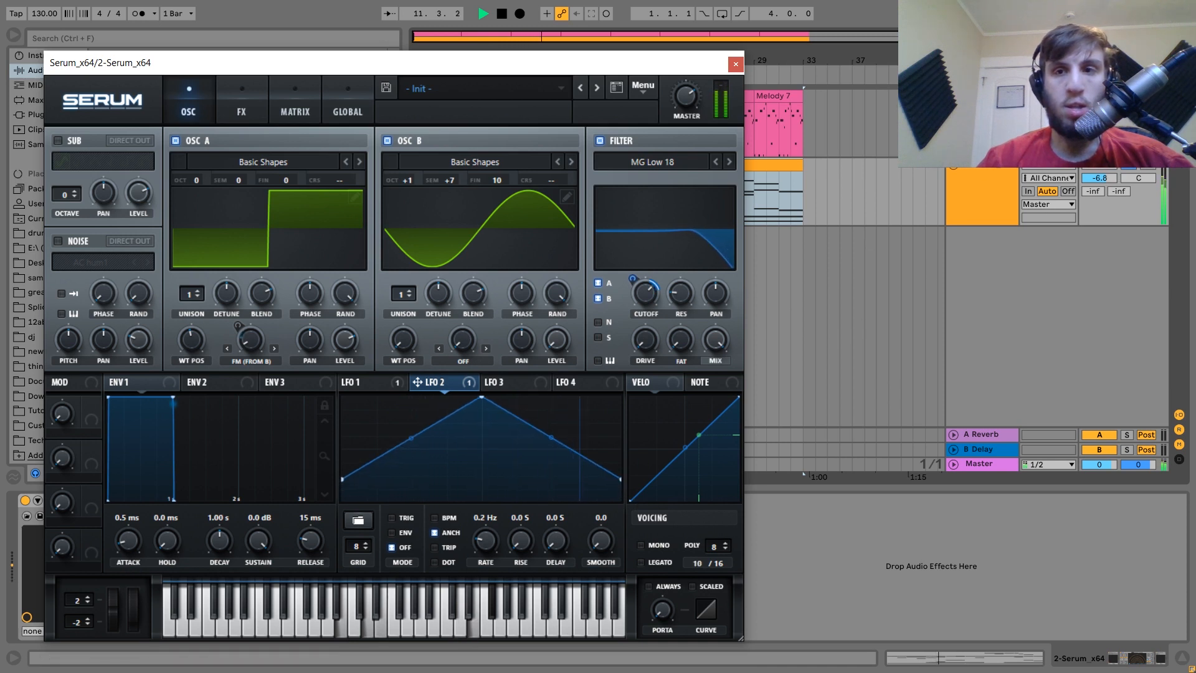
left_click(1130, 174)
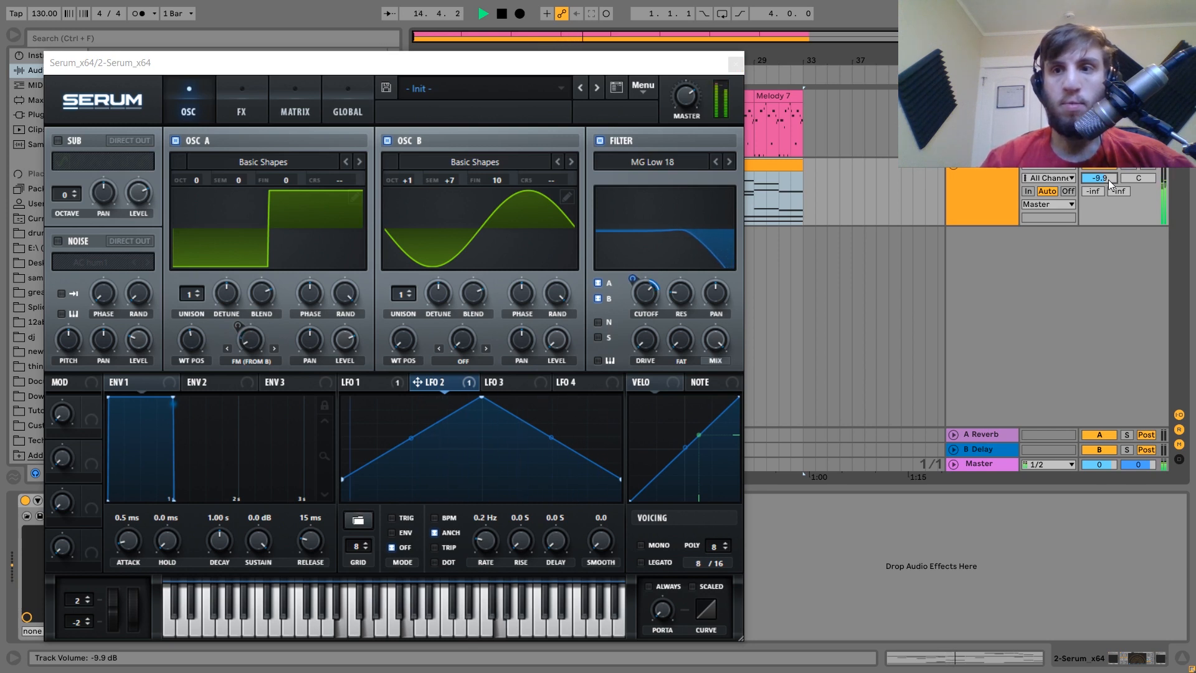
left_click(984, 196)
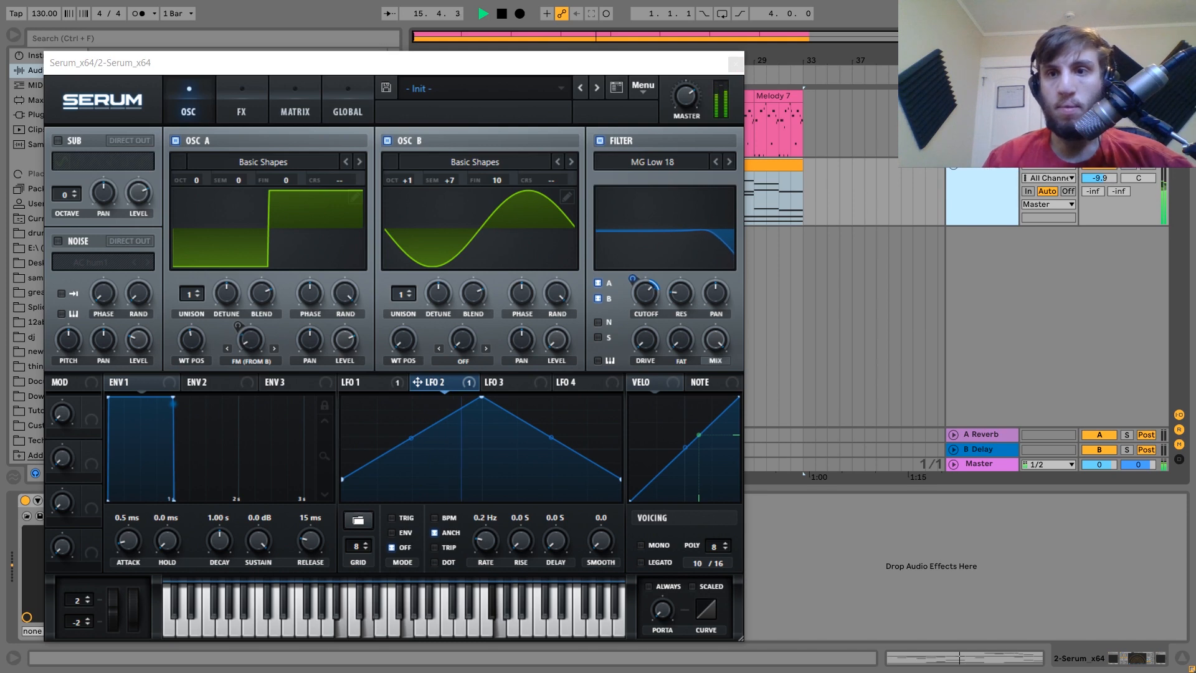
left_click(735, 64)
key("space")
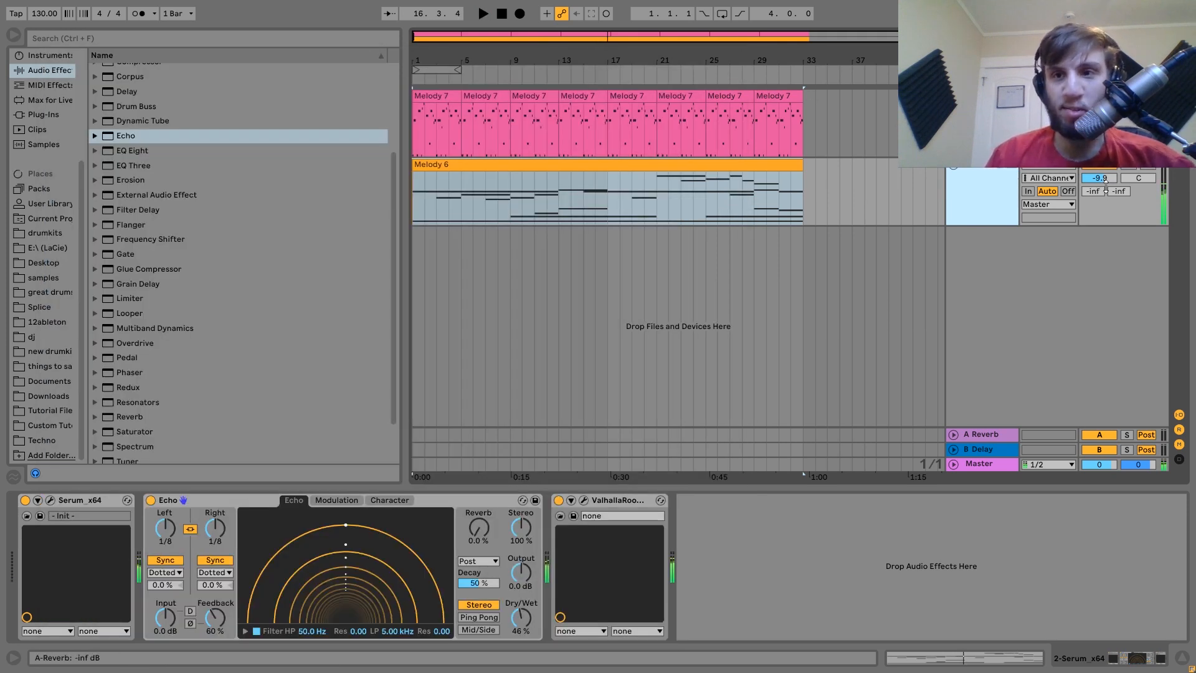
Add Drum Buss after ValhallaRoom and play the melody from bar 21.
left_click(1128, 167)
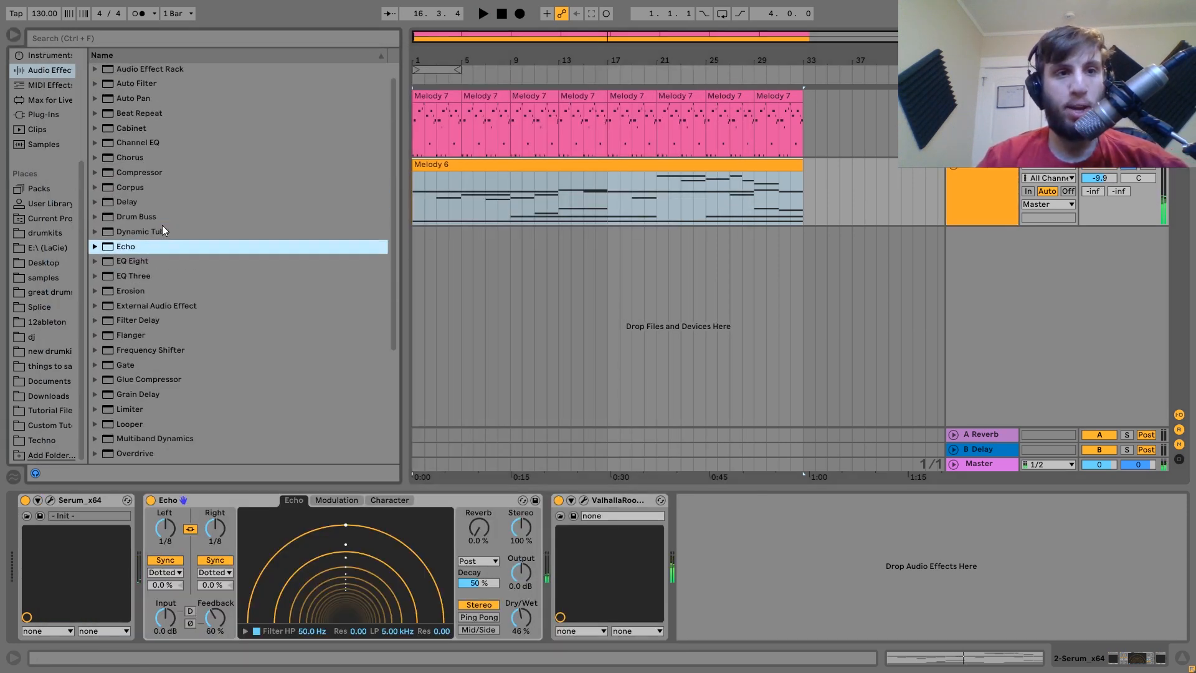
scroll(162, 226, "up", 3)
left_click_drag(151, 215, 749, 548)
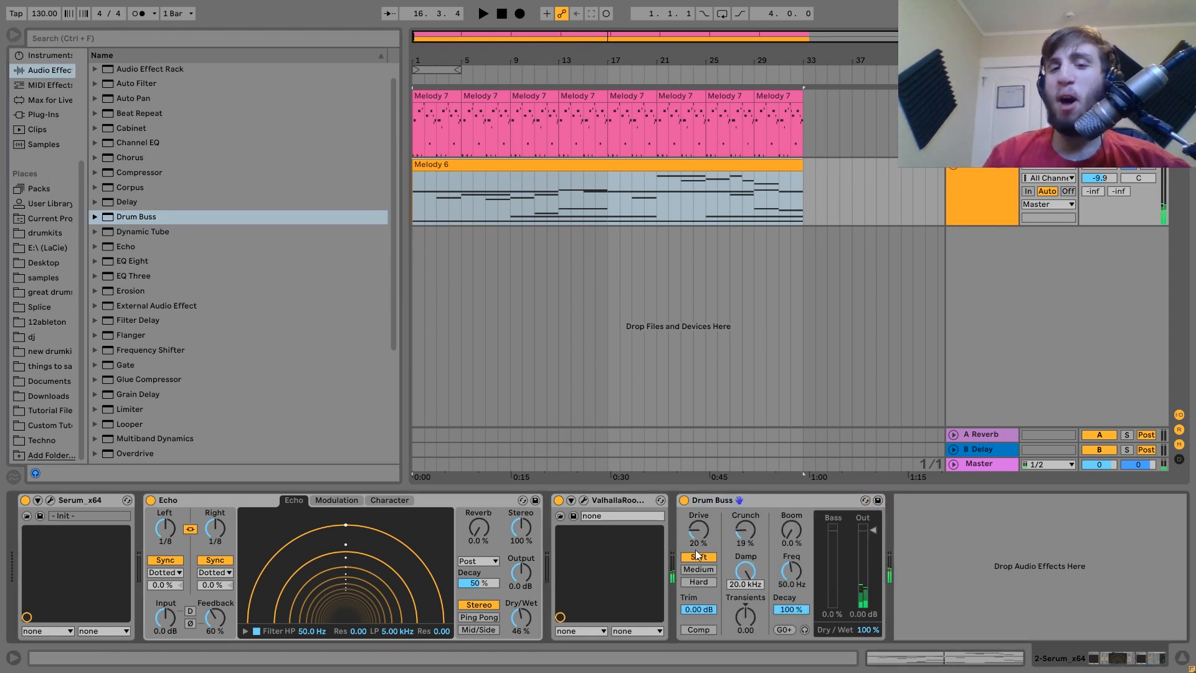
left_click(693, 570)
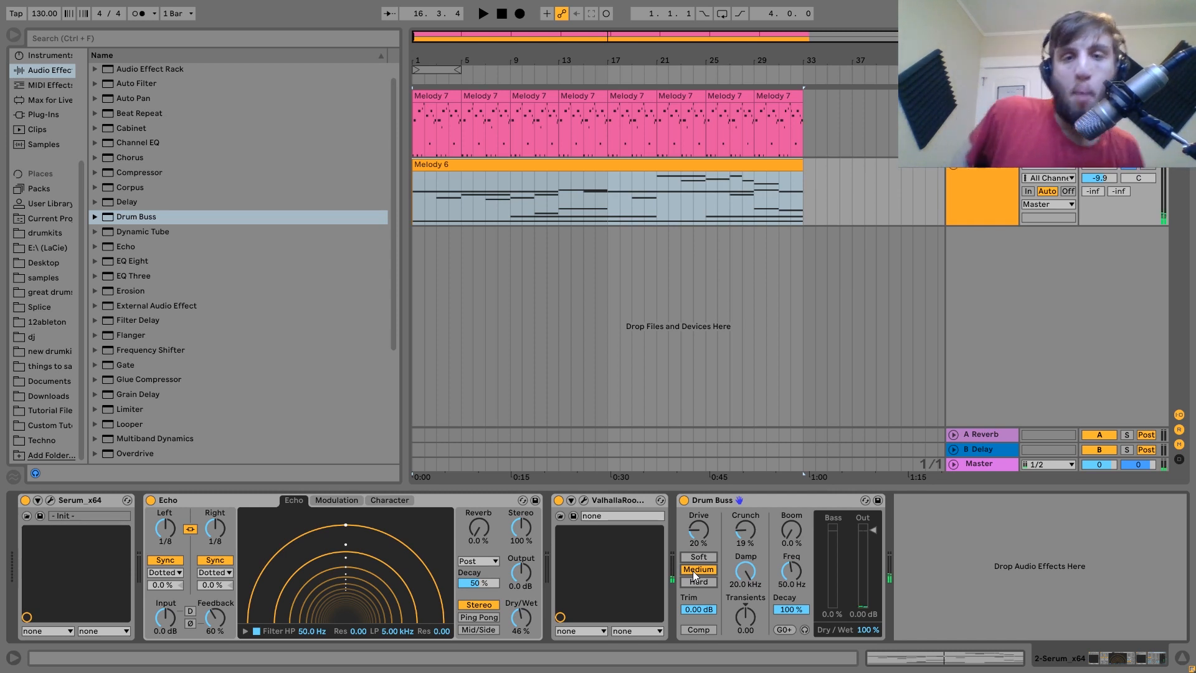
key("space")
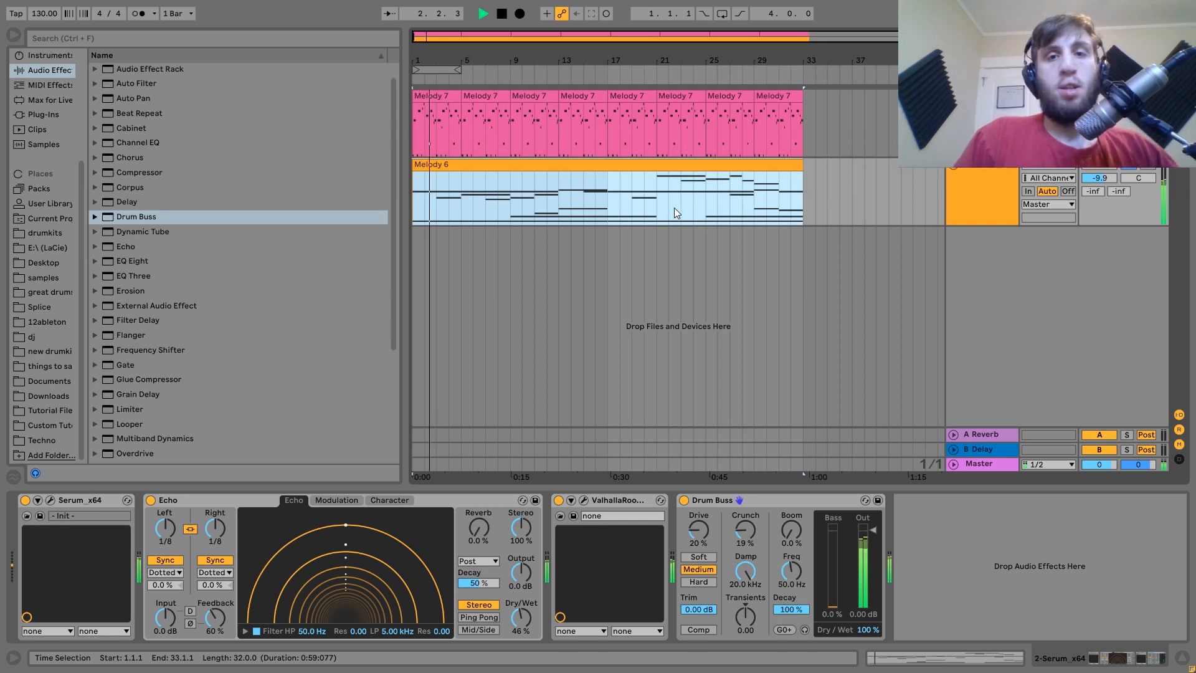
left_click(653, 208)
key("space")
key("space")
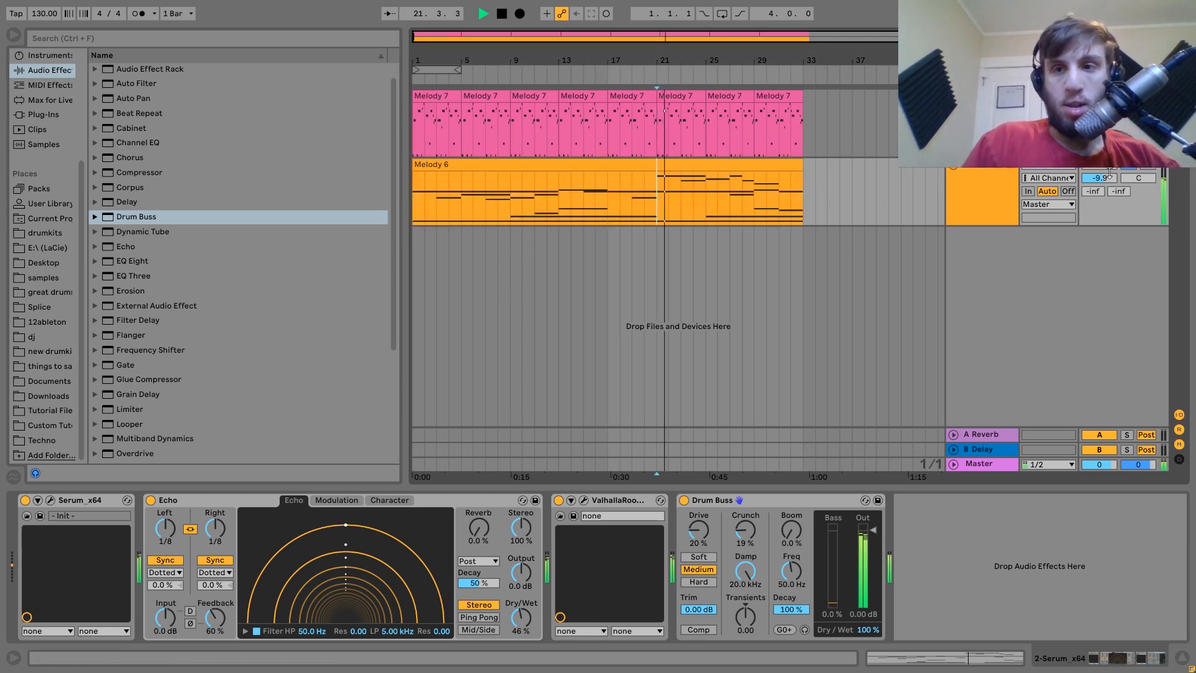
Set Drum Buss to Soft with 4.8% Crunch, drop the track to -11.7 dB, and add EQ Eight.
left_click_drag(1110, 175, 1110, 184)
key("space")
left_click_drag(743, 534, 743, 551)
key("space")
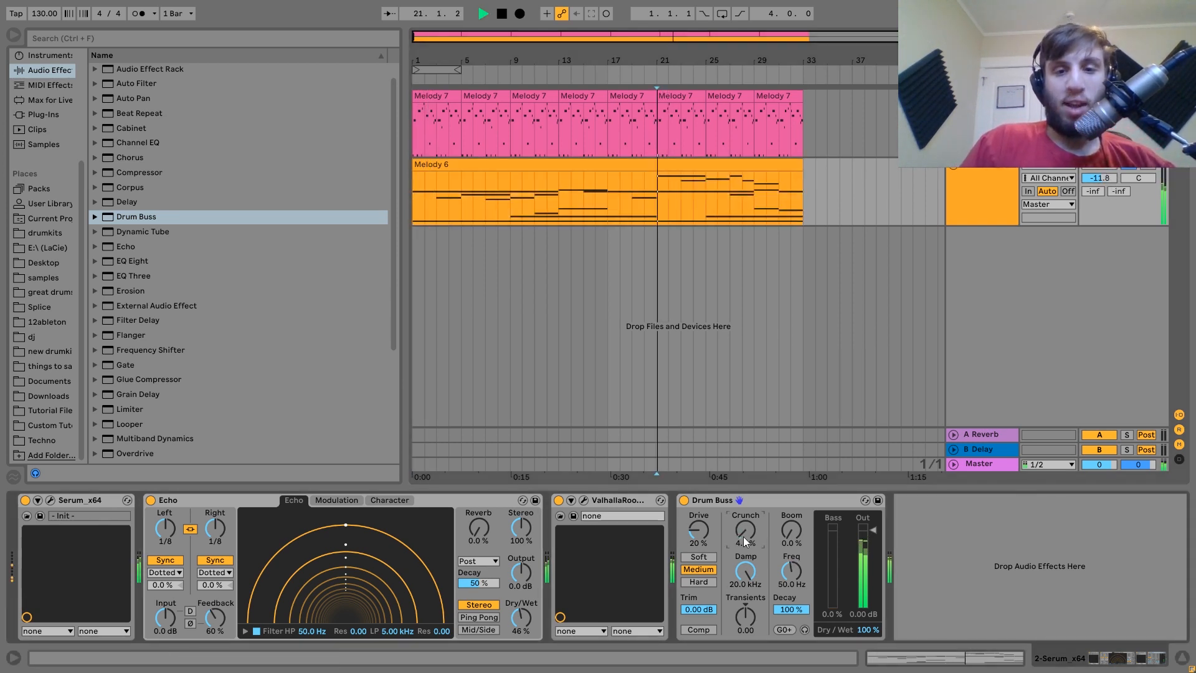
left_click(690, 556)
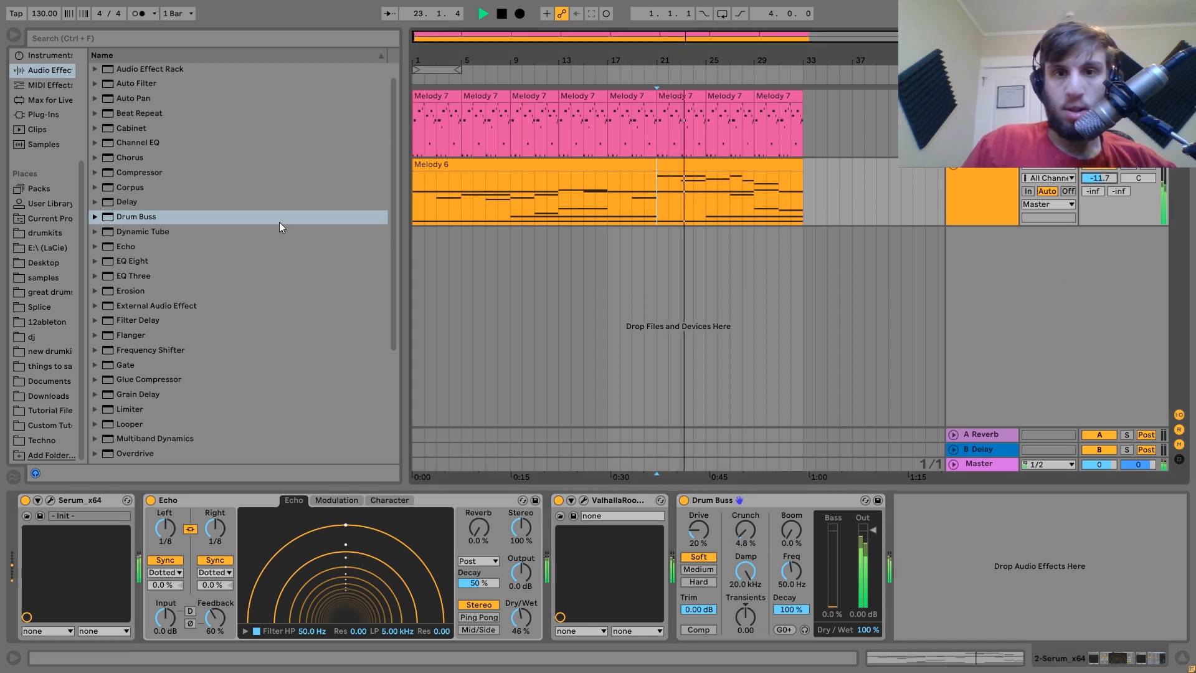
double_click(134, 261)
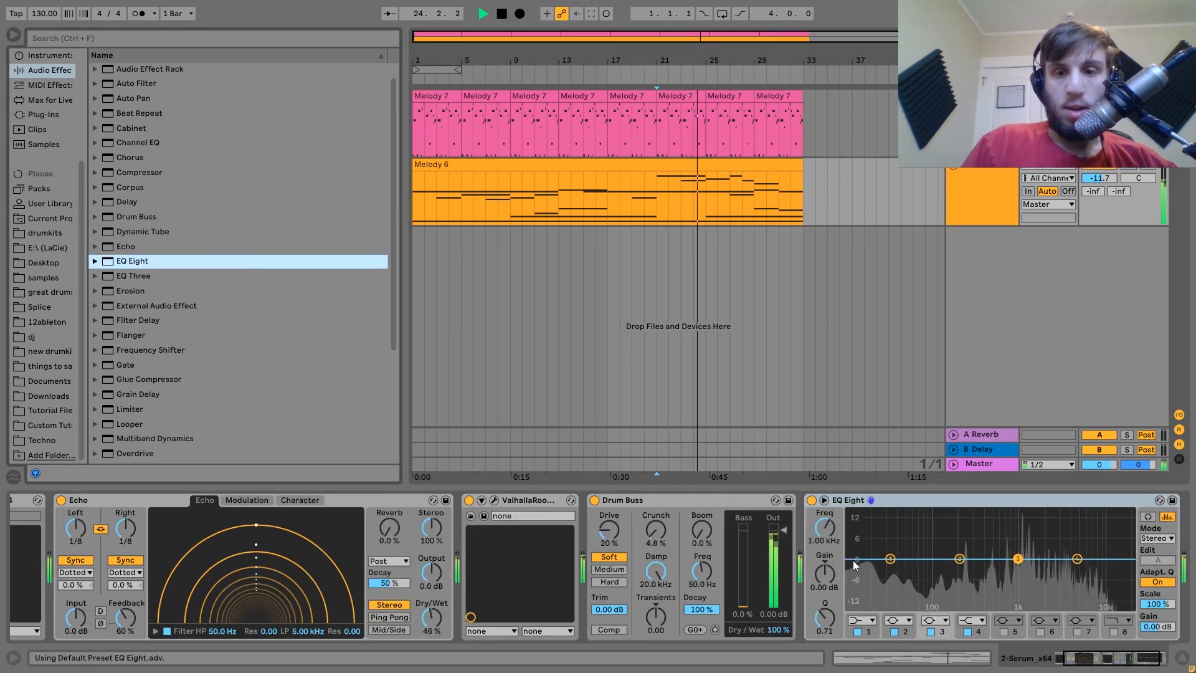
Make EQ Eight band 1 a low cut at about 177 Hz and lower the track to -14.1 dB.
left_click(871, 621)
left_click(863, 541)
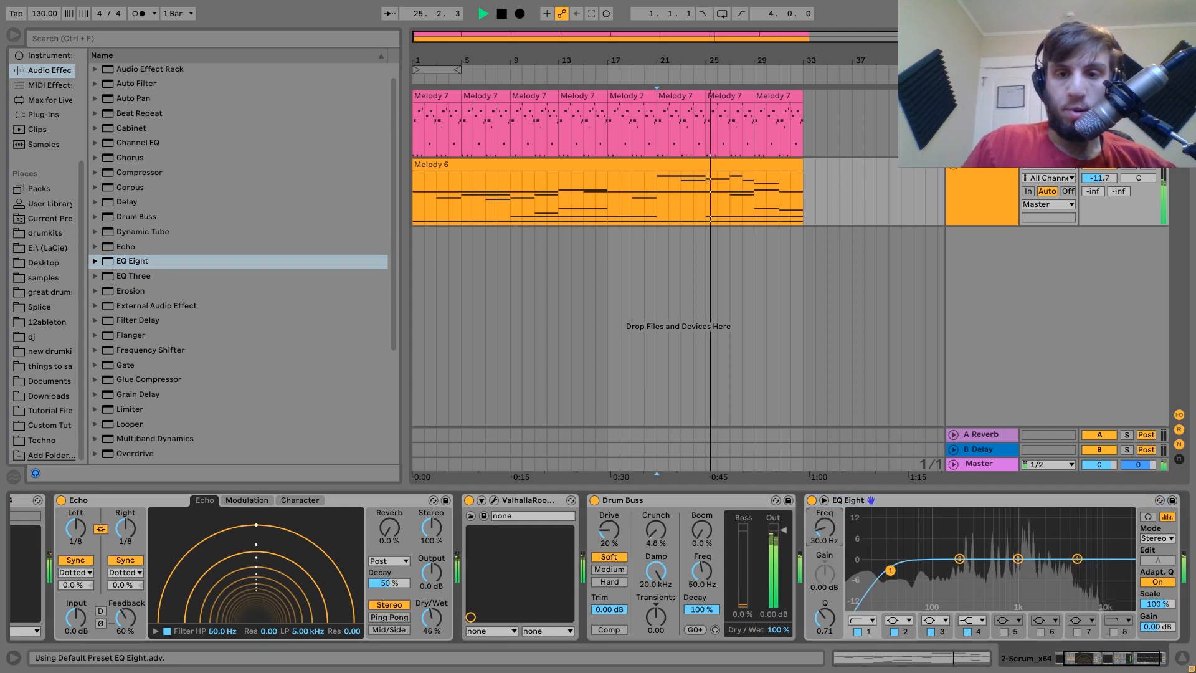
left_click_drag(890, 559, 955, 570)
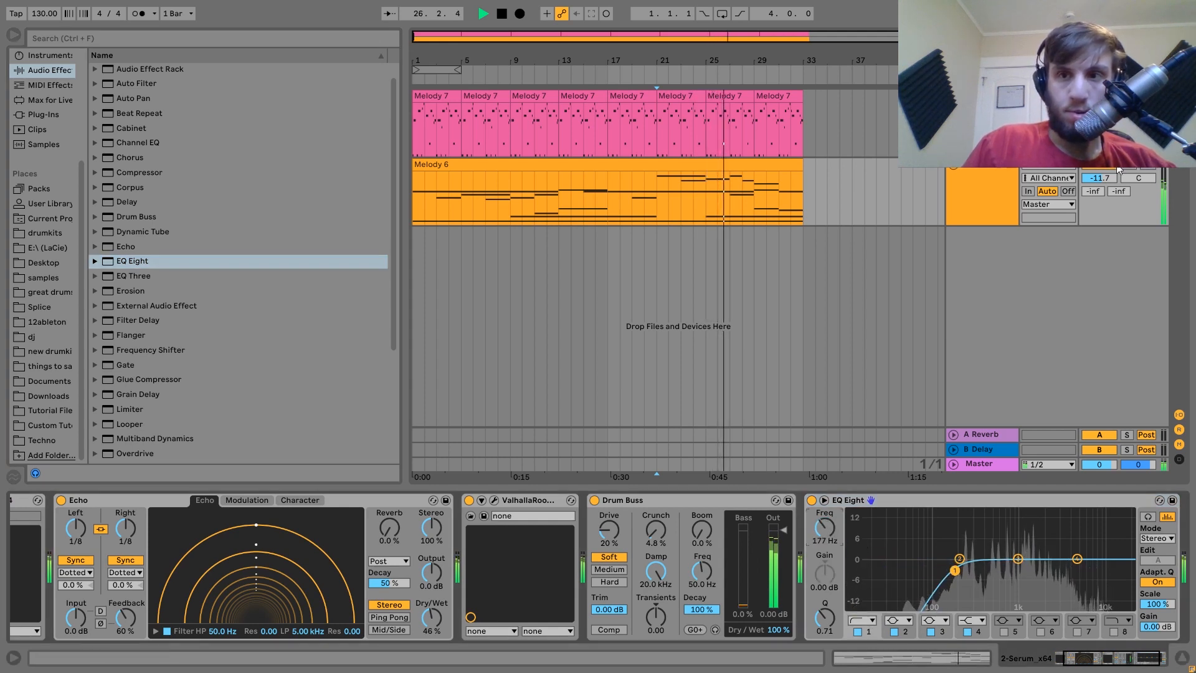
left_click_drag(1112, 177, 1111, 183)
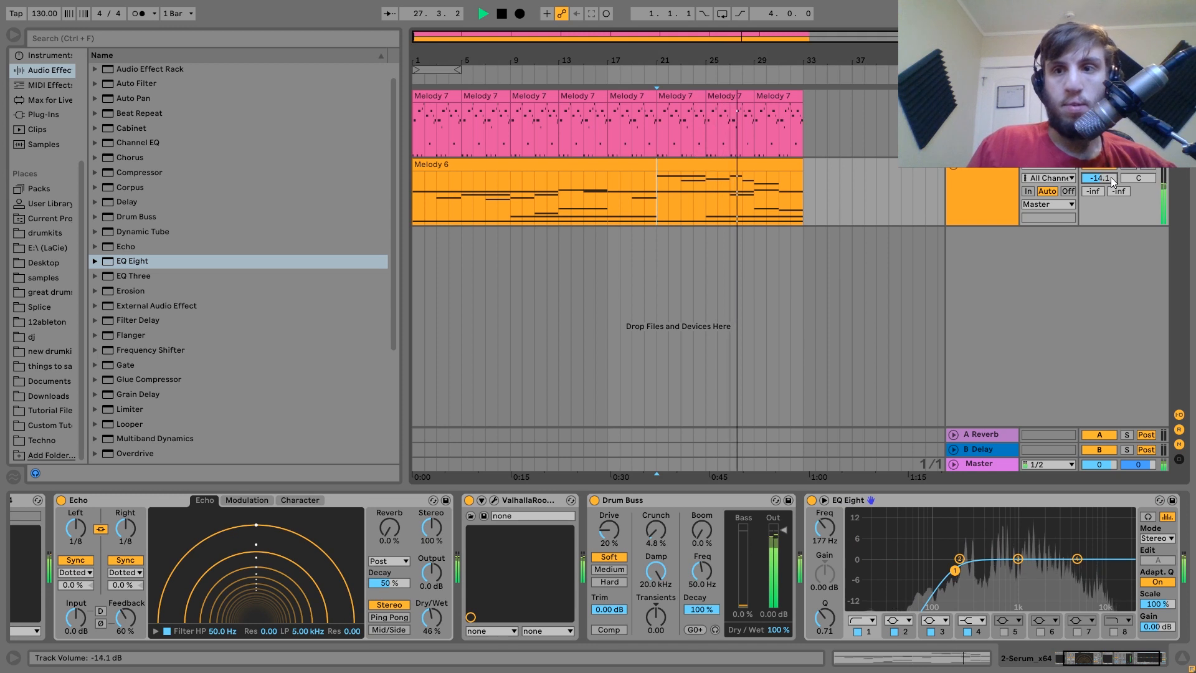
Stop playback and select the Melody 7 clip at bar 25.
left_click(1000, 202)
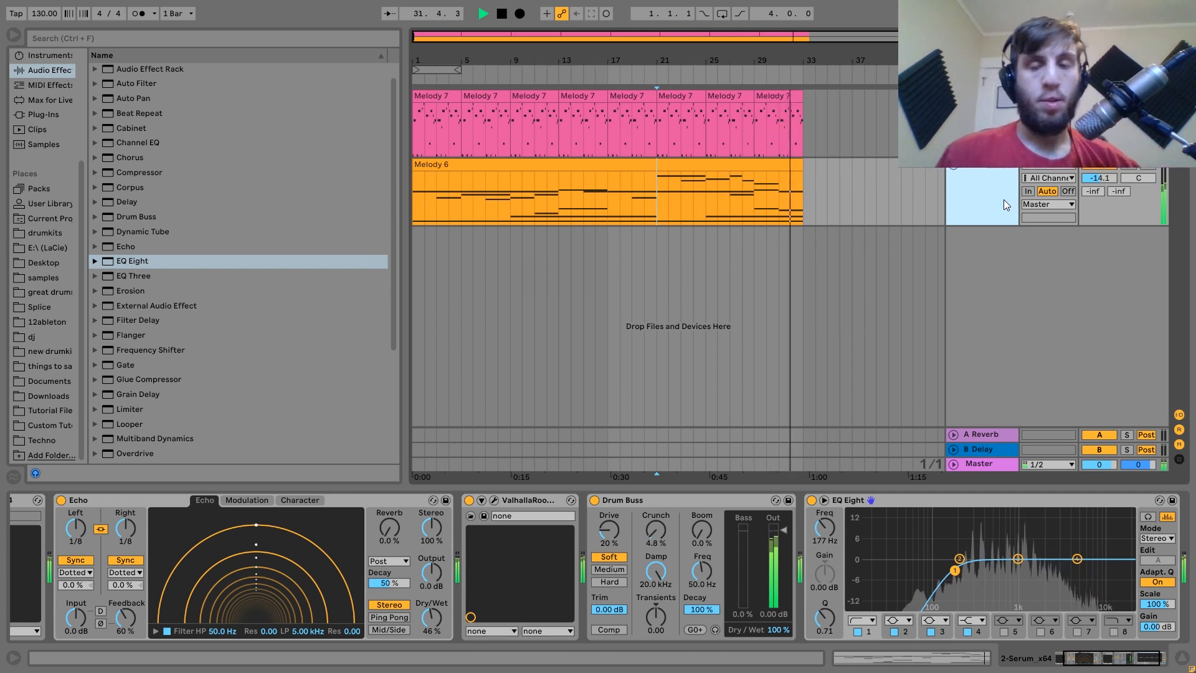
key("space")
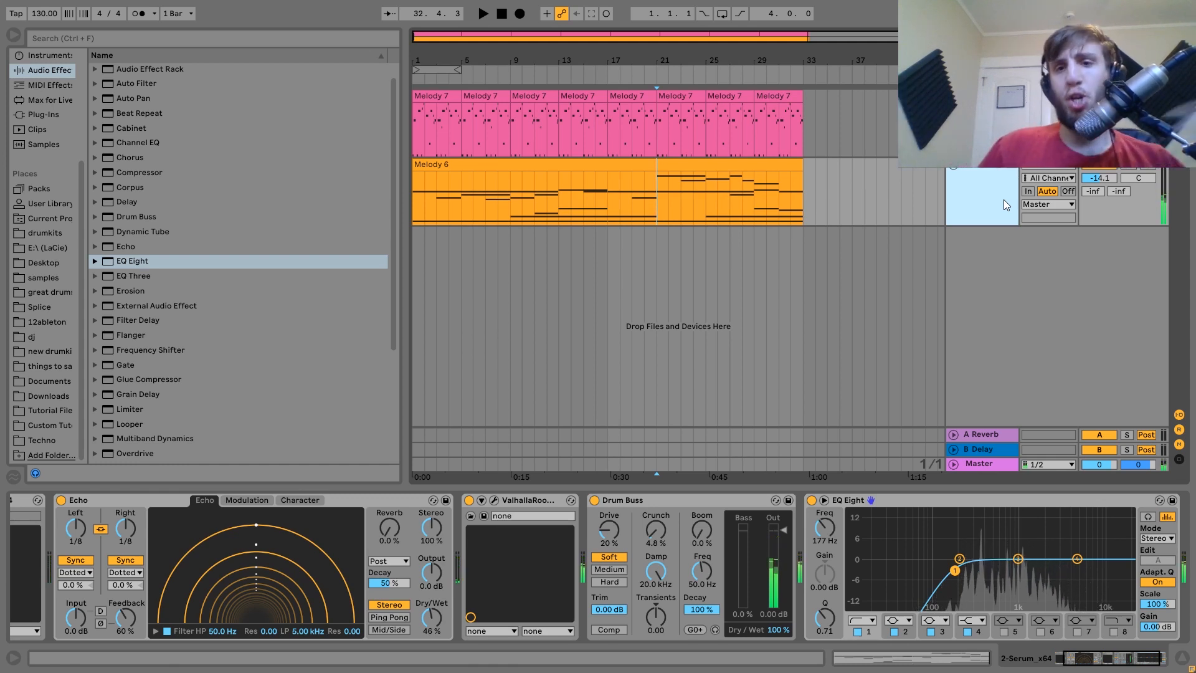
left_click(712, 127)
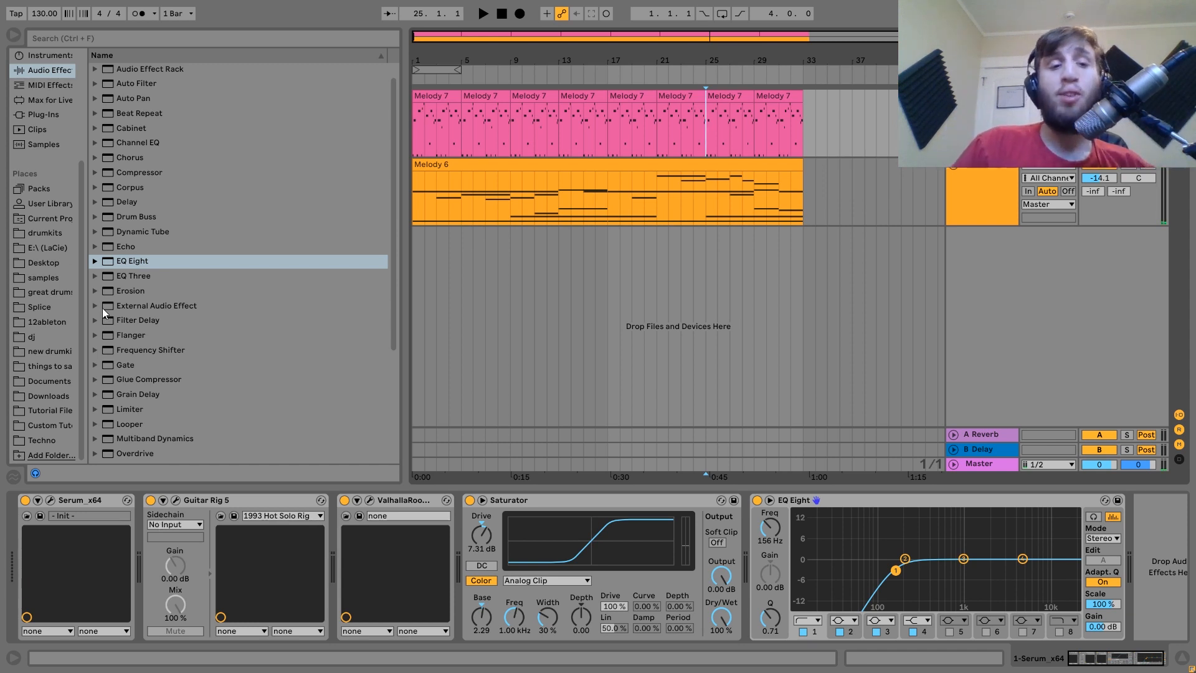
Inspect Melody 7's Serum, Guitar Rig 5 and ValhallaRoom devices.
left_click(87, 500)
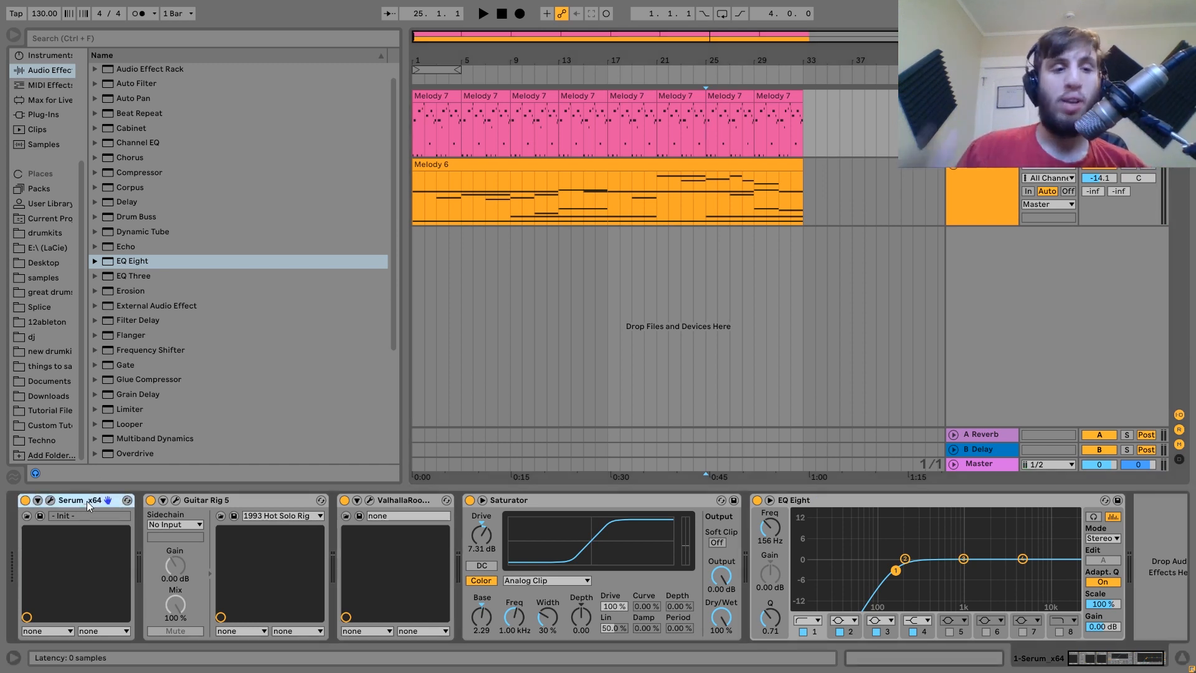
left_click(230, 502)
left_click(405, 504)
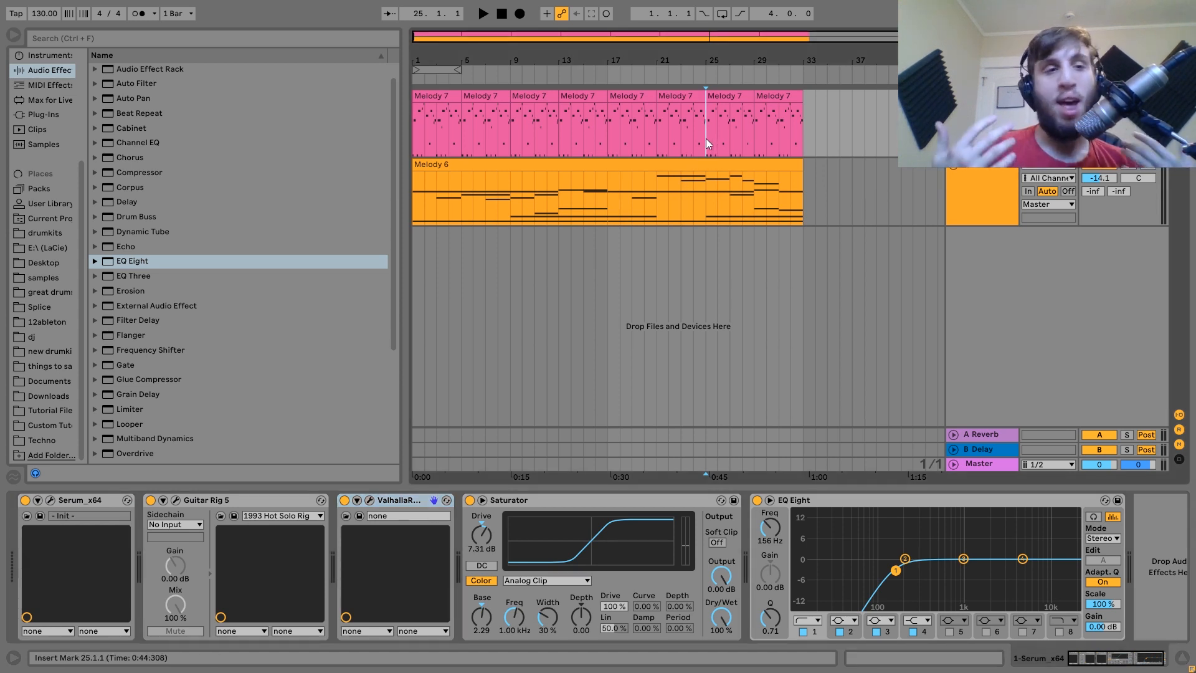
Open Tutorial Files, collapse the Melody 6 folder, and select 10 Techno Melodies Vol. 1.
left_click(40, 413)
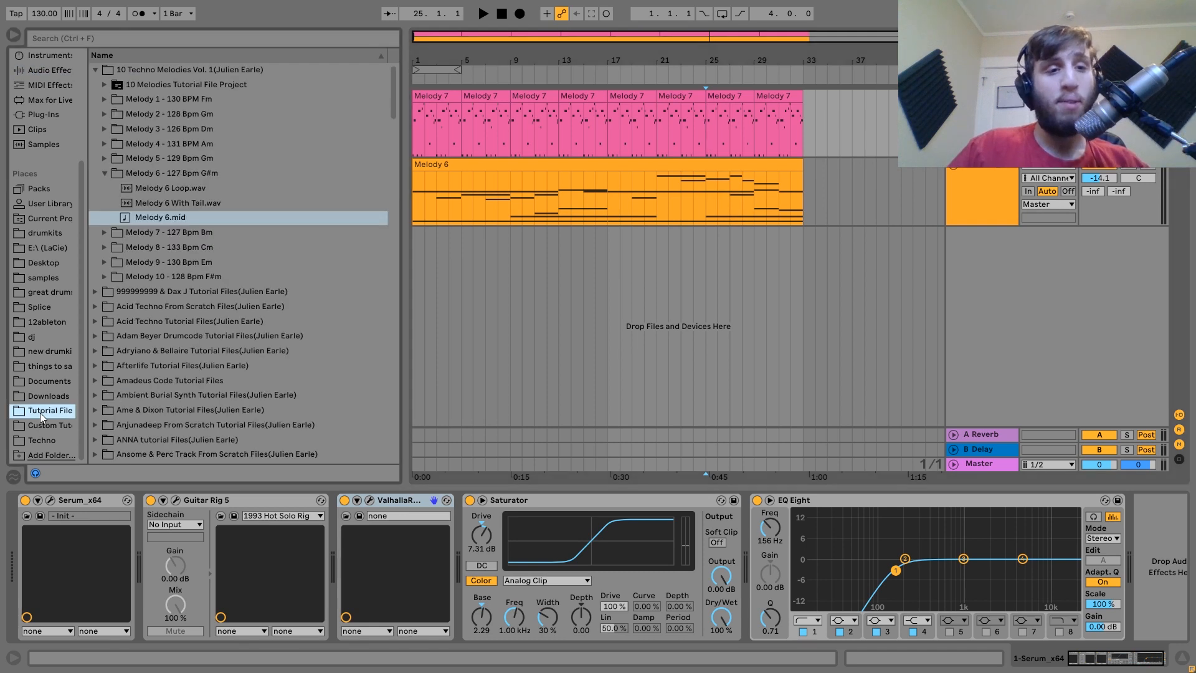
left_click(105, 173)
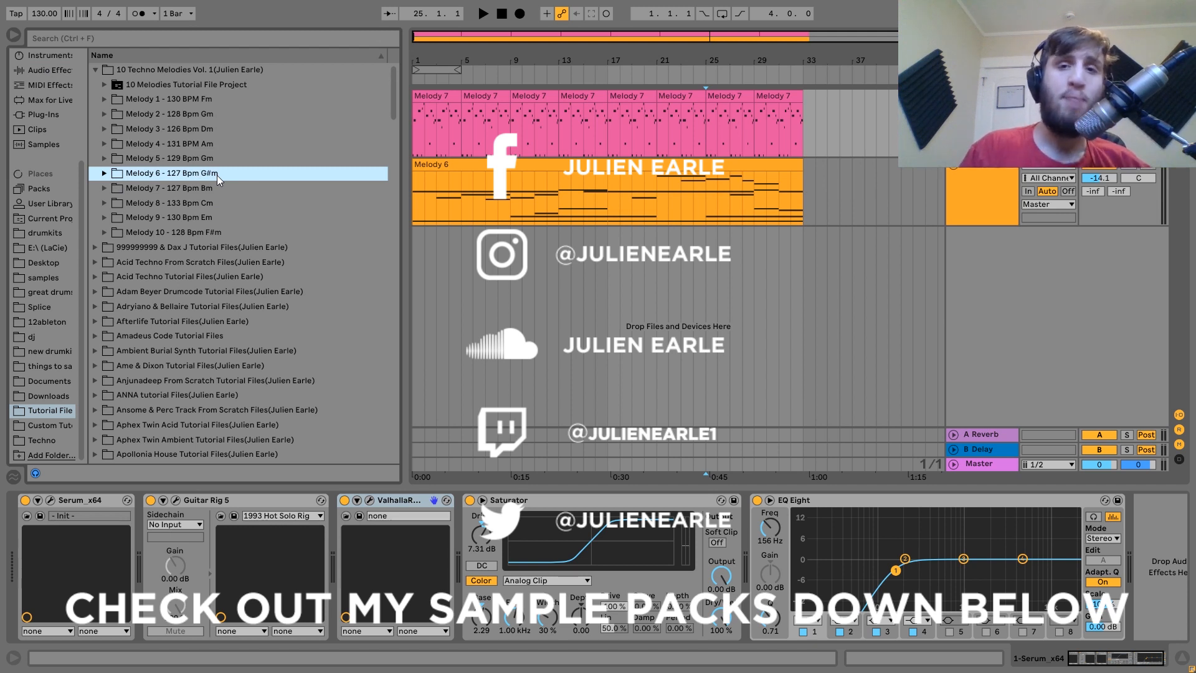
left_click(184, 71)
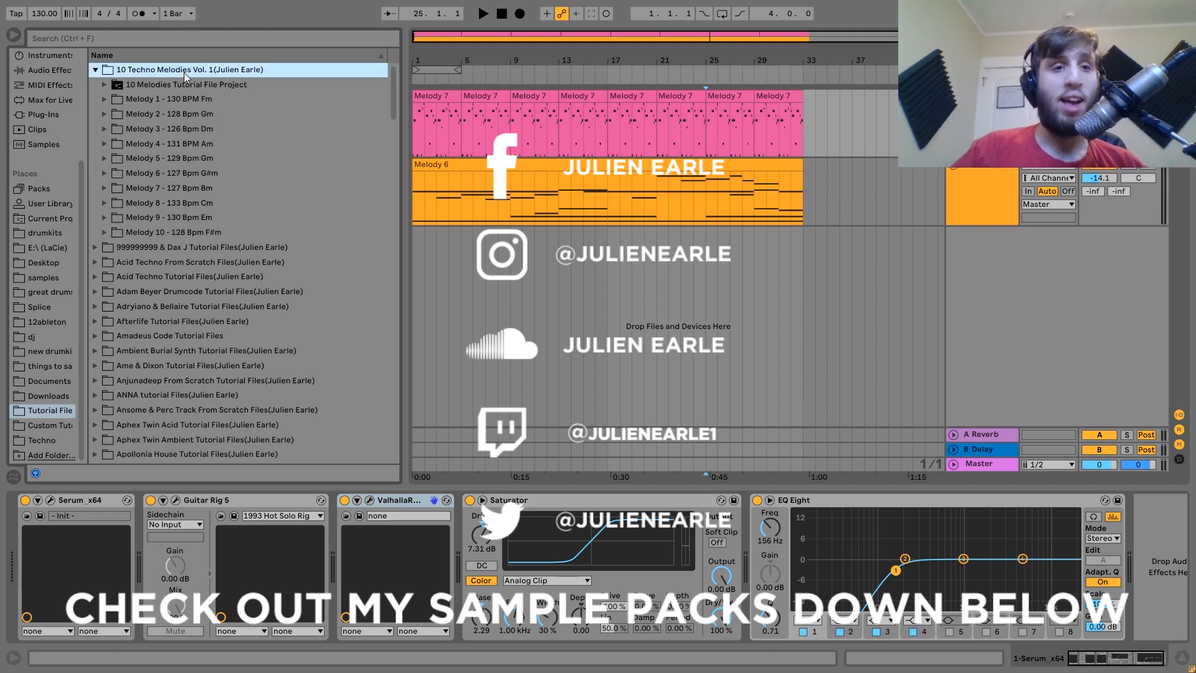